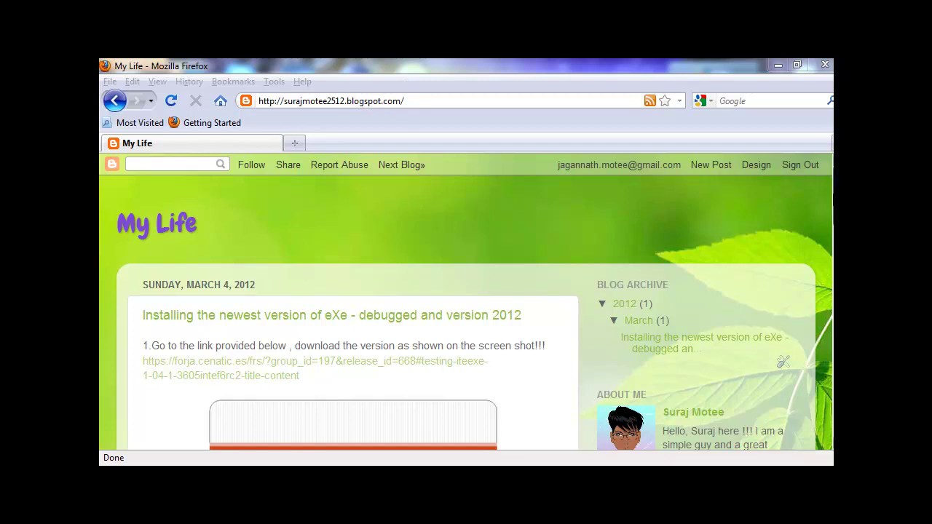
# - Open the forja.cenatic.es download link in the blog post about installing the newest version of eXe
pyautogui.click(291, 274)
pyautogui.scroll(-2, 291, 274)
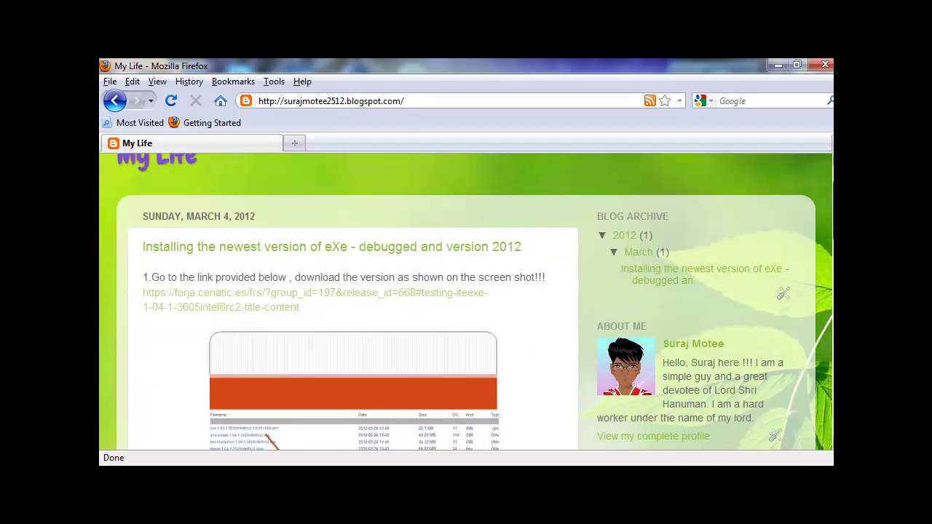
pyautogui.click(246, 313)
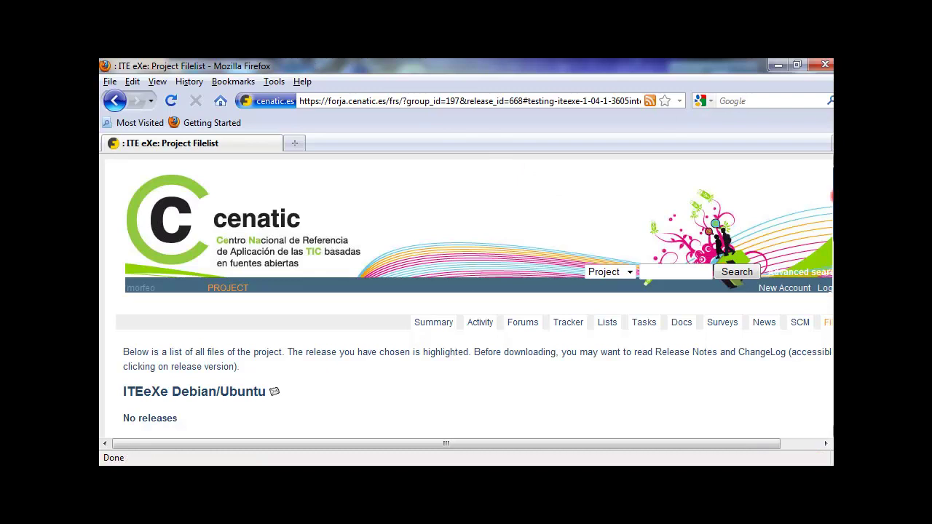
# - Find eXe-install-1.04.1.3605intef6rc2.exe in the Testing ITEeXe release files and highlight its file size
pyautogui.scroll(-3, 473, 298)
pyautogui.scroll(-2, 466, 298)
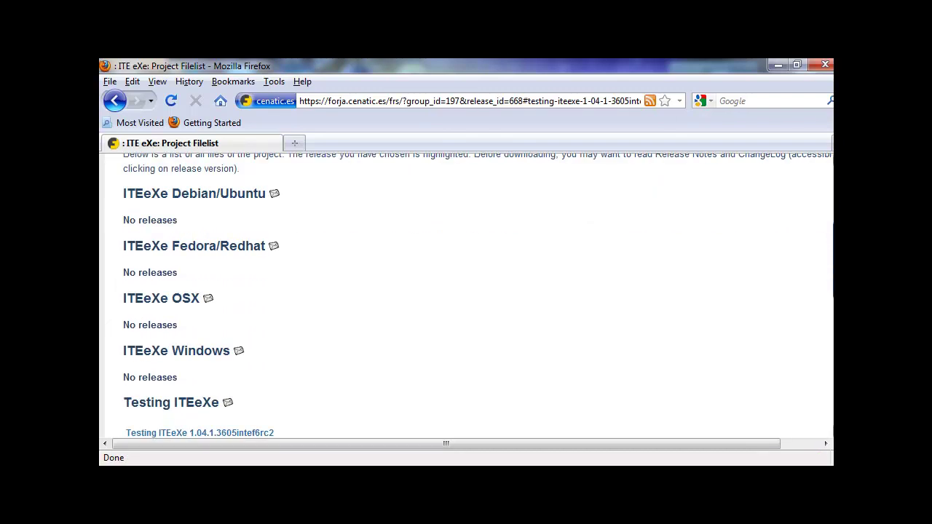
pyautogui.scroll(-4, 466, 299)
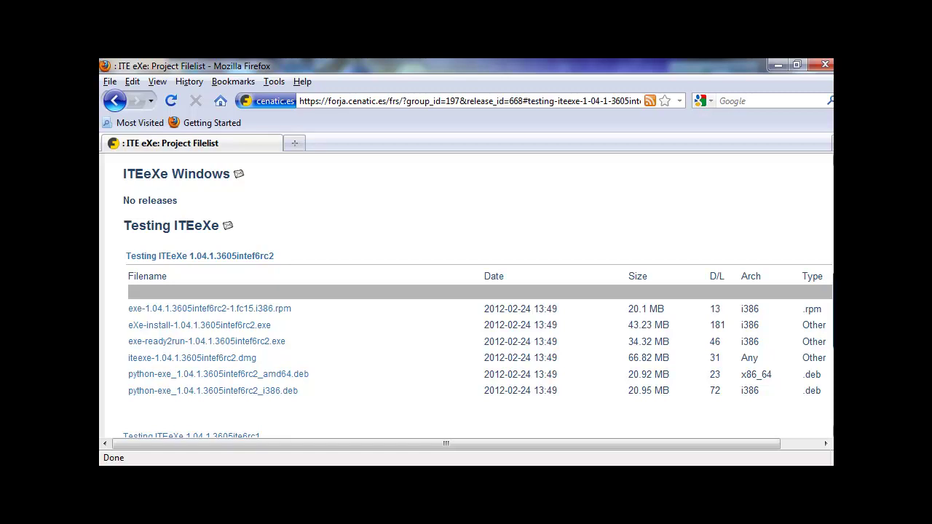
pyautogui.scroll(-3, 262, 218)
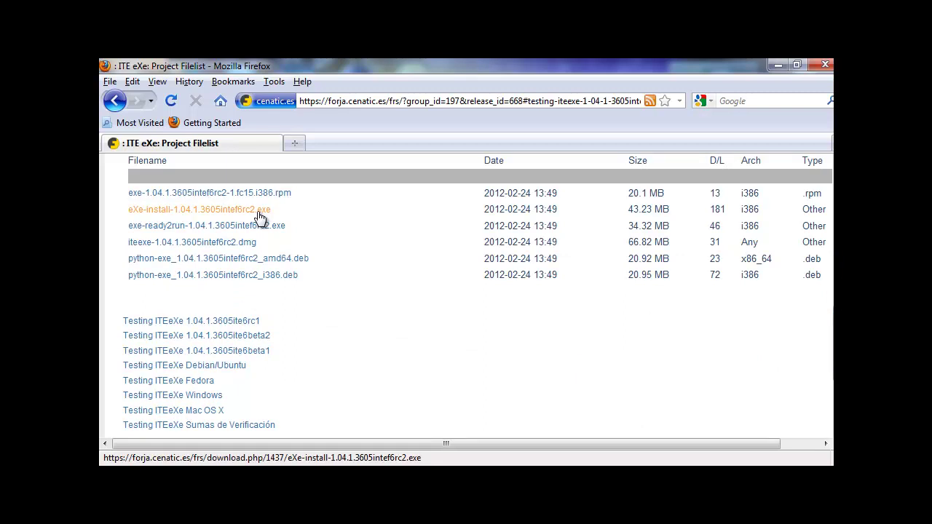
pyautogui.click(632, 211)
pyautogui.moveTo(632, 211); pyautogui.dragTo(694, 216)
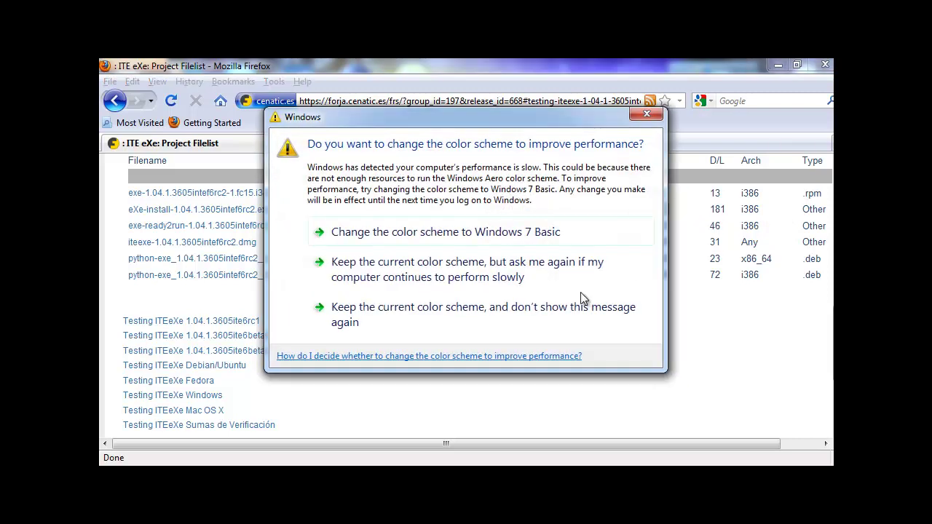
# - Keep the current Windows color scheme without further prompts and view the older Testing ITEeXe releases
pyautogui.click(547, 307)
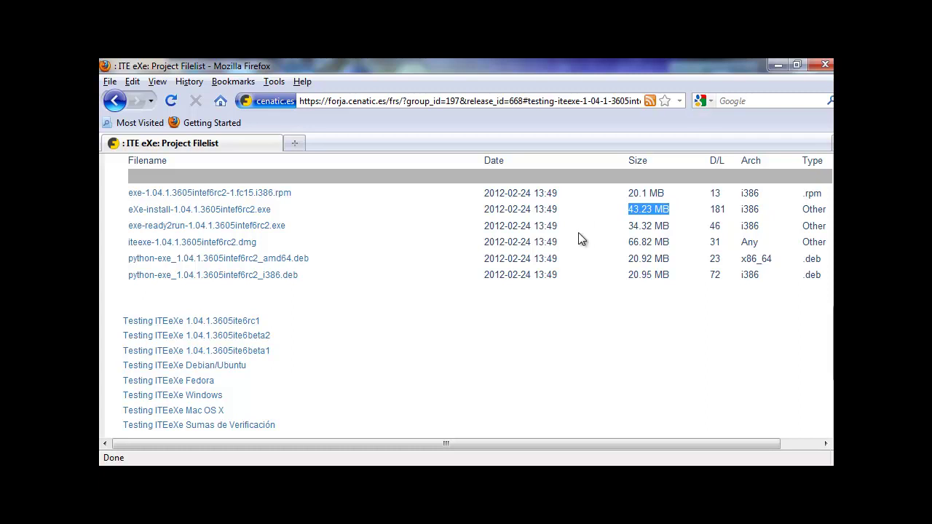
pyautogui.scroll(-4, 375, 304)
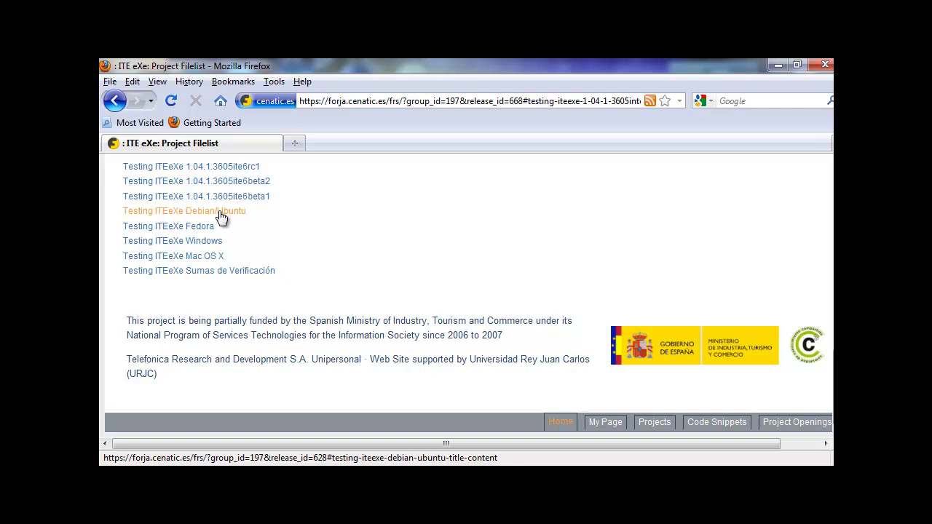
# - Minimize the open windows and create a new folder named WorkSpace on the desktop
pyautogui.click(774, 65)
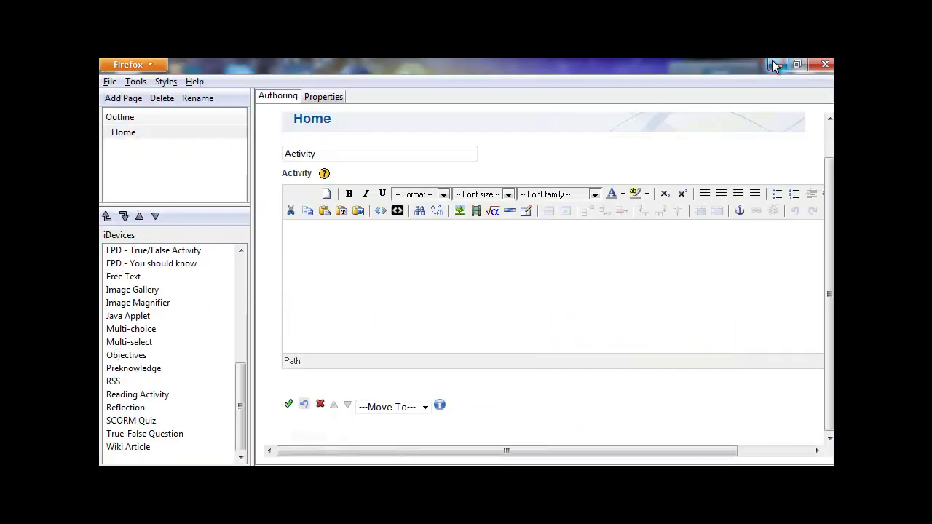
pyautogui.click(774, 66)
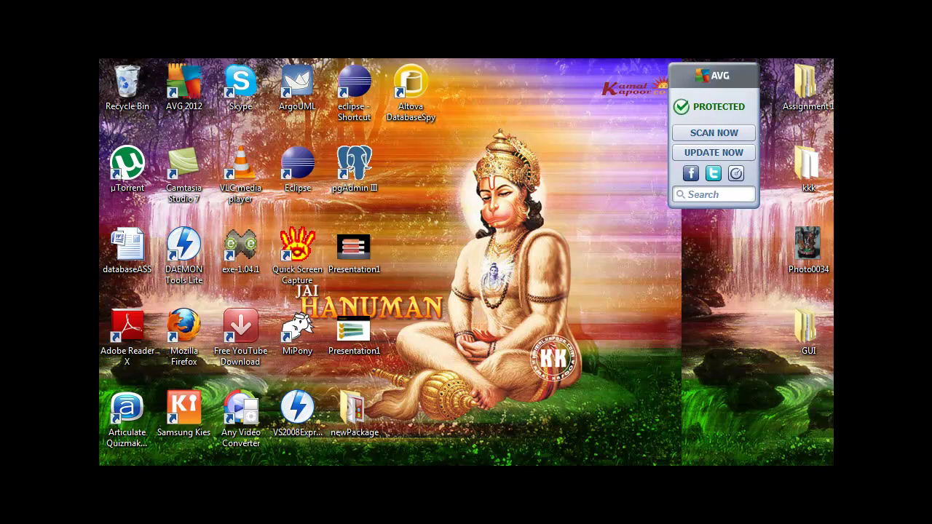
pyautogui.click(379, 465)
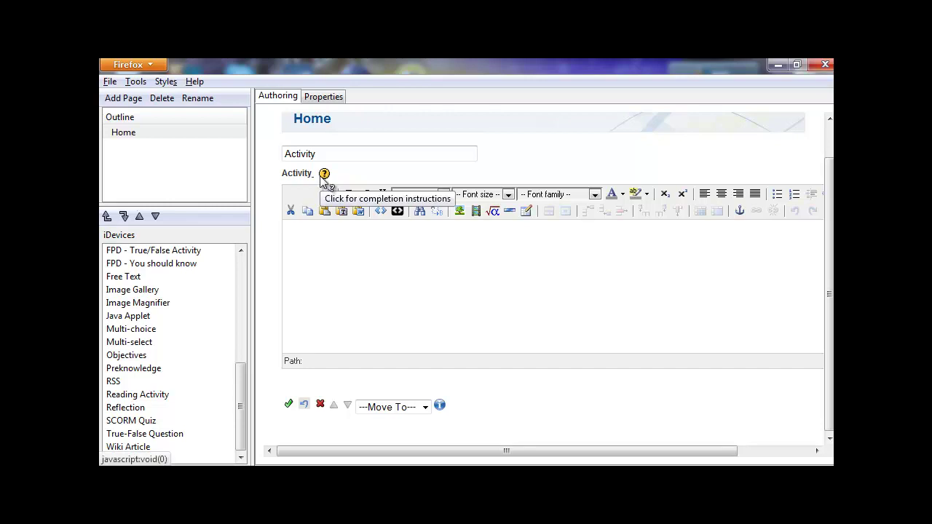
pyautogui.click(779, 66)
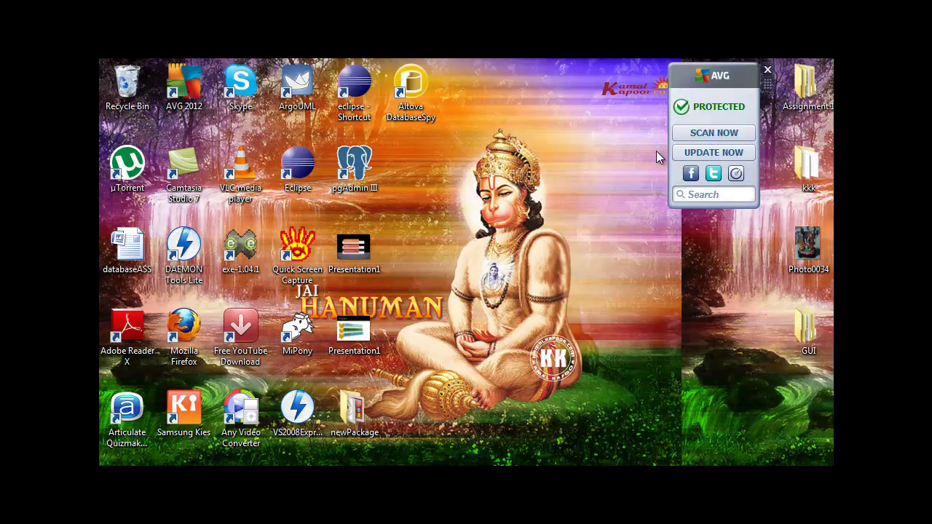
pyautogui.rightClick(537, 183)
pyautogui.click(643, 336)
pyautogui.click(399, 118)
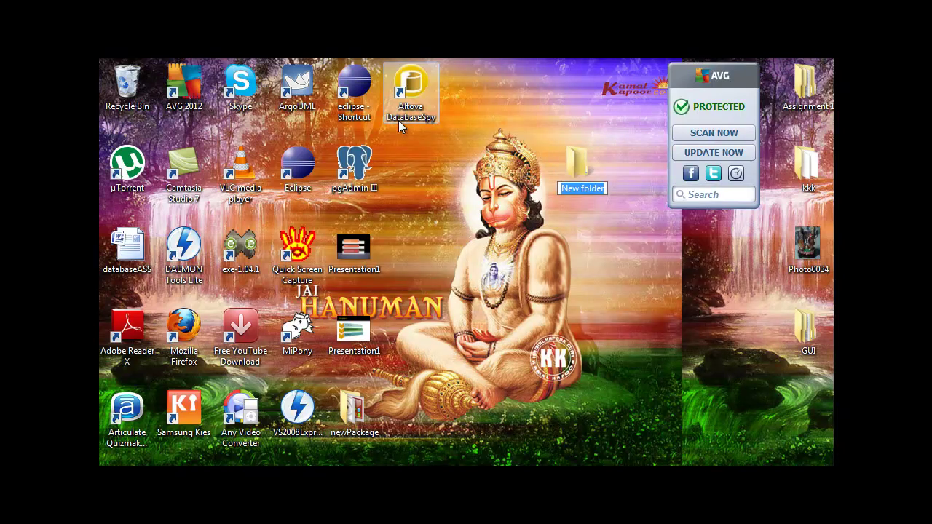
pyautogui.write('Work')
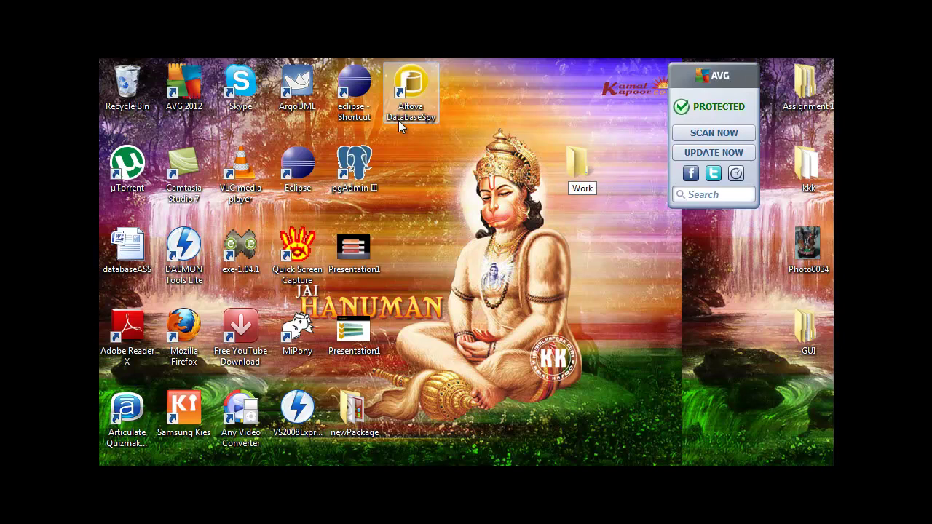
pyautogui.write('Space')
pyautogui.press('Return')
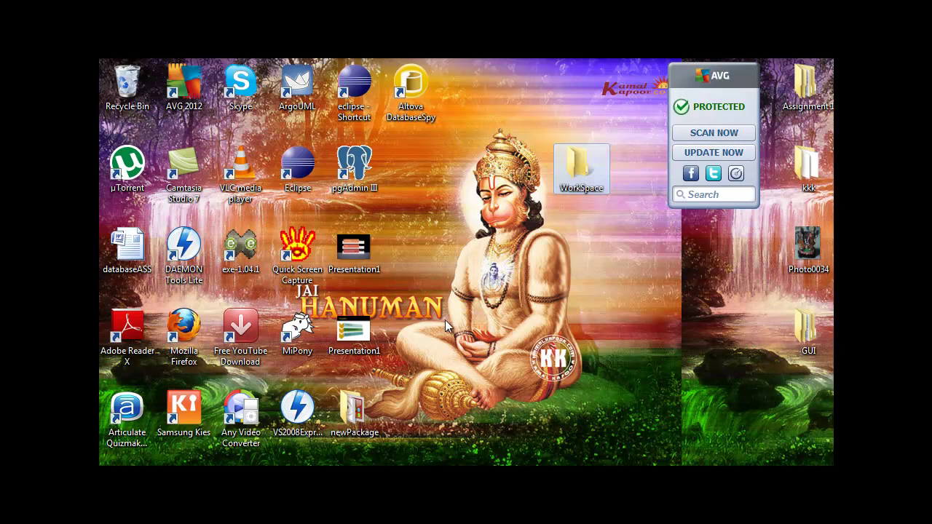
# - Start Microsoft Office PowerPoint 2007 and return to the eXe authoring window
pyautogui.doubleClick(350, 437)
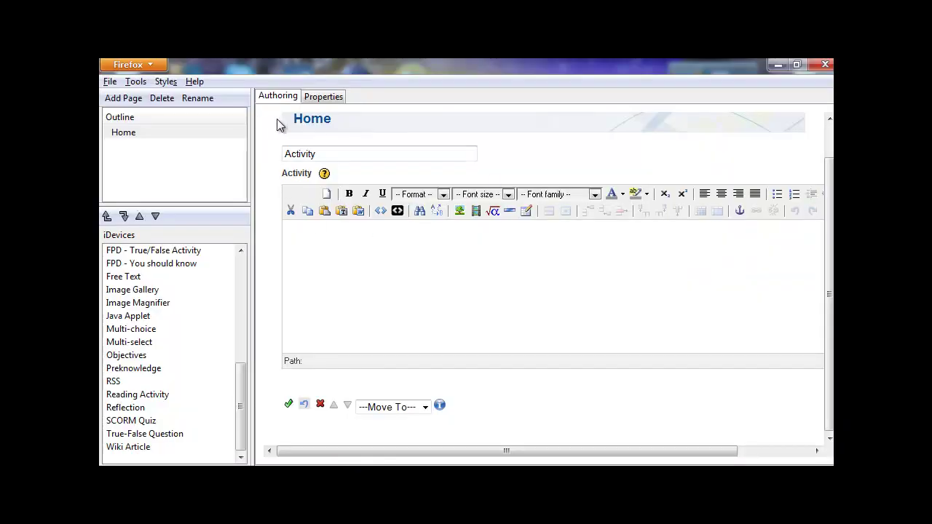
pyautogui.click(202, 131)
pyautogui.press('super')
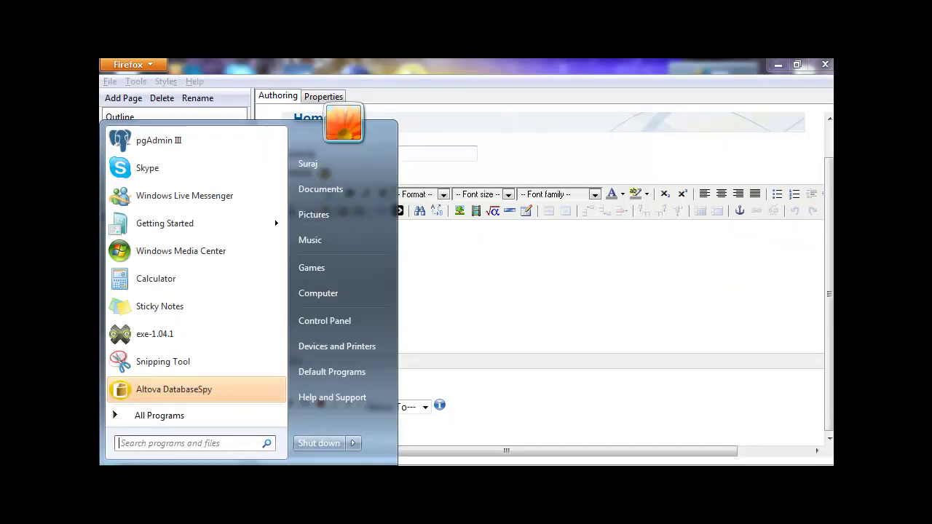
pyautogui.click(183, 416)
pyautogui.scroll(-1, 210, 284)
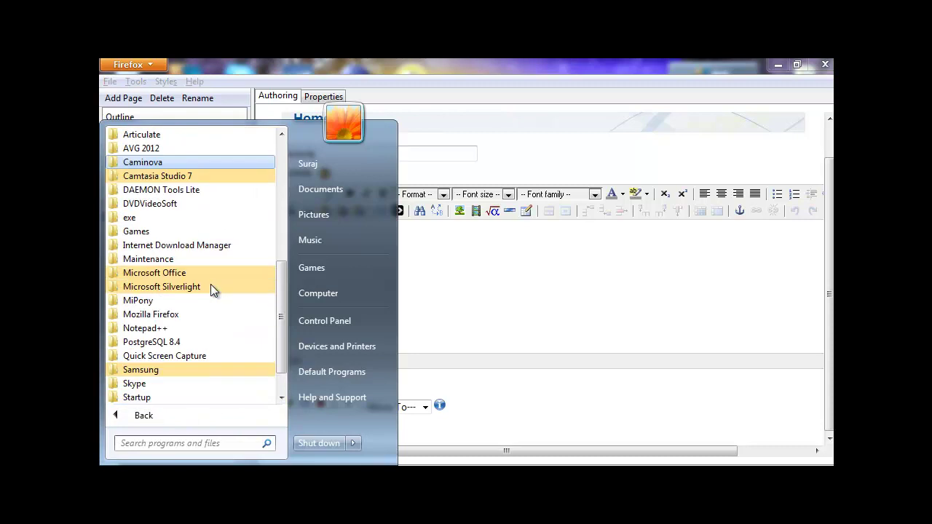
pyautogui.click(214, 270)
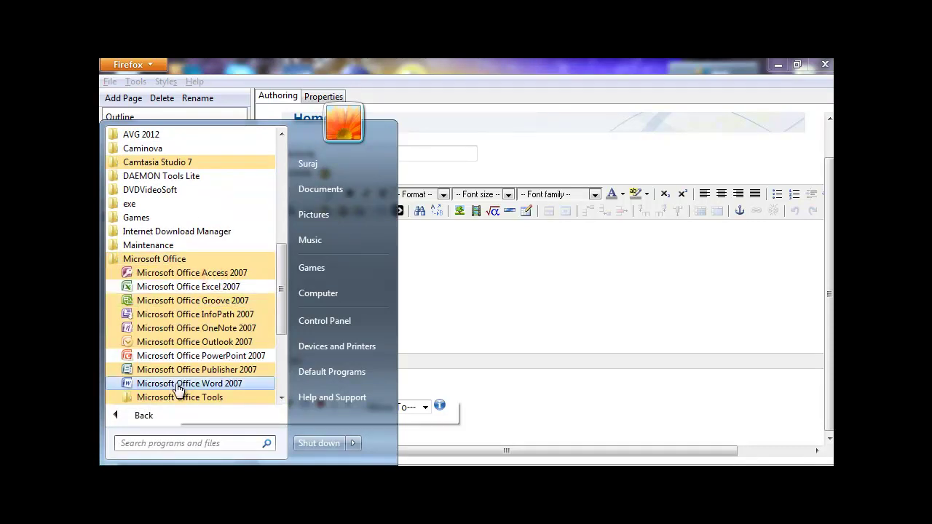
pyautogui.click(184, 355)
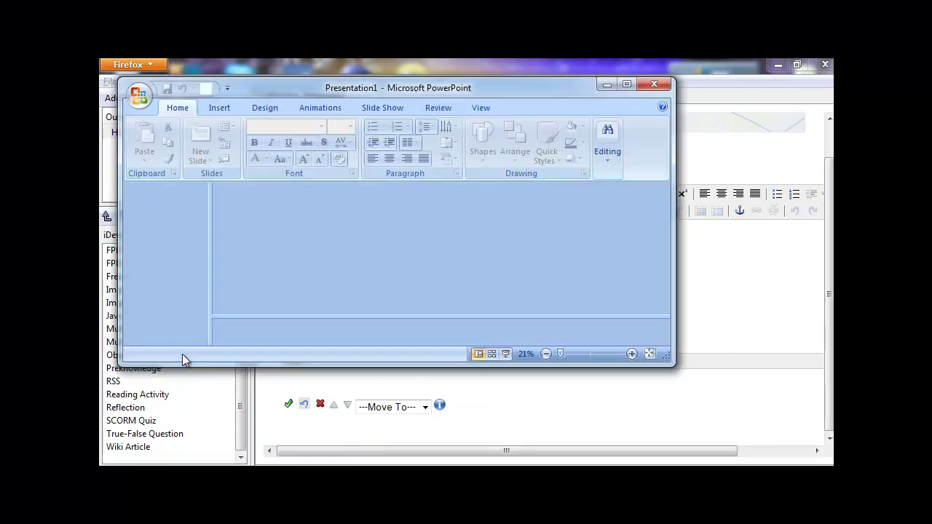
pyautogui.click(567, 59)
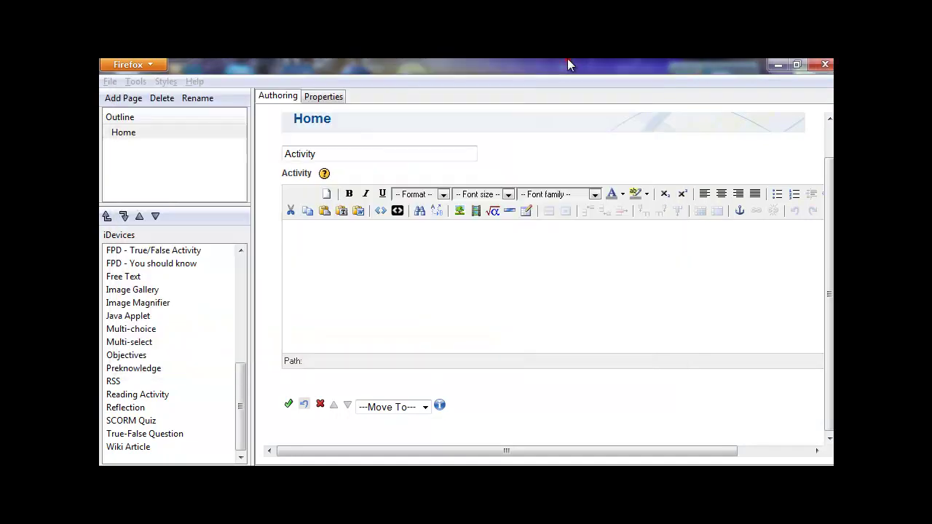
# - Add three nested pages under Home in the outline: Topic, Section and Unit
pyautogui.scroll(1, 403, 248)
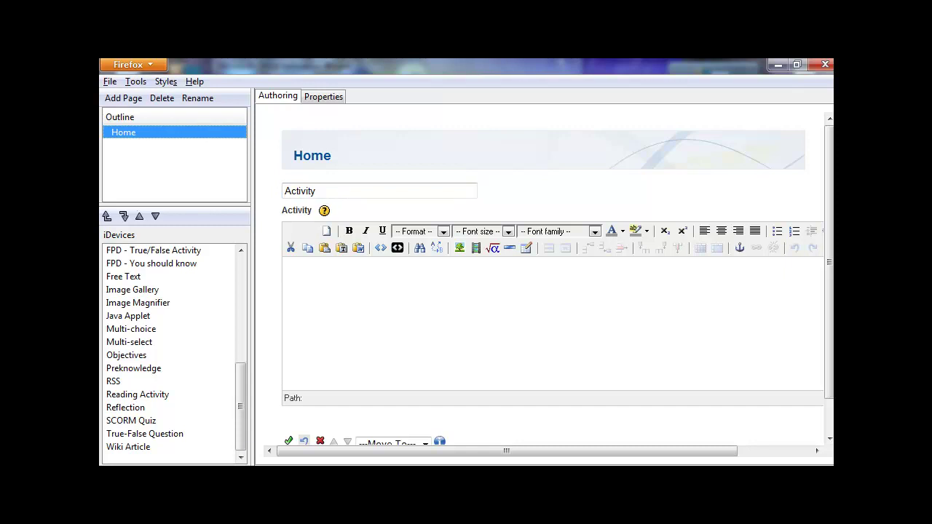
pyautogui.moveTo(240, 432); pyautogui.dragTo(241, 291)
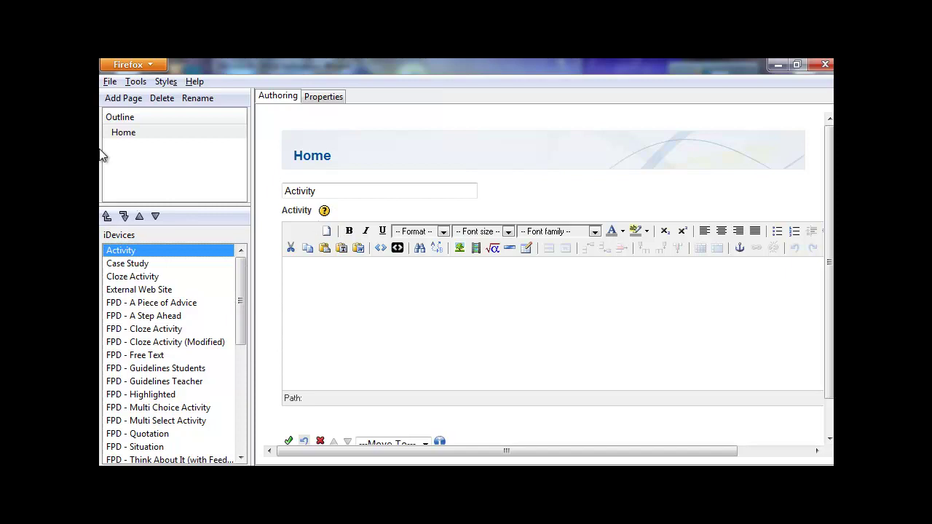
pyautogui.click(142, 134)
pyautogui.click(134, 101)
pyautogui.click(134, 101)
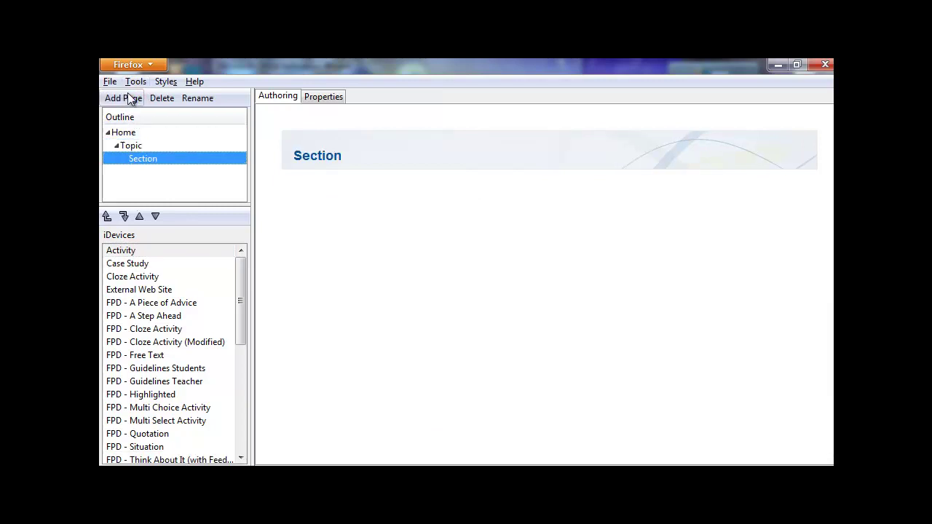
pyautogui.click(130, 99)
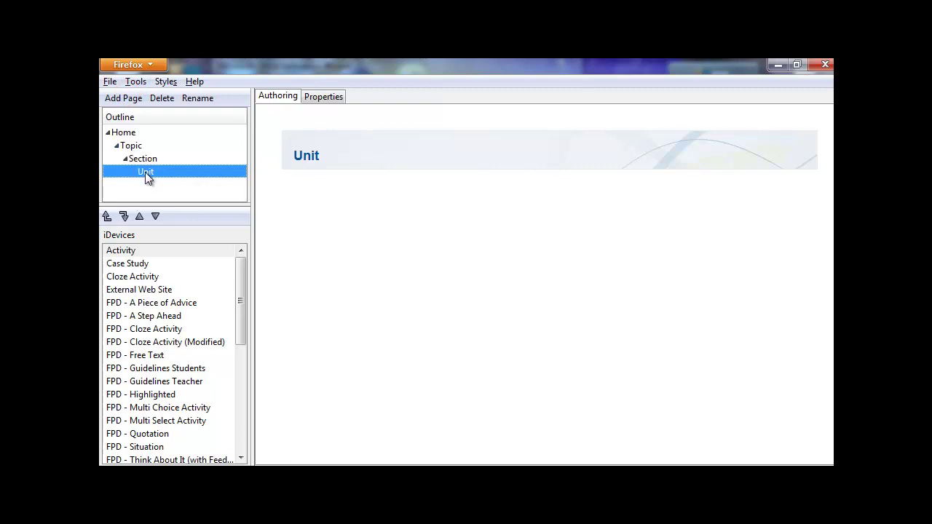
# - Promote the Unit and Section pages to topics directly under Home, and return to the Home page
pyautogui.click(107, 218)
pyautogui.click(106, 217)
pyautogui.click(134, 159)
pyautogui.click(106, 217)
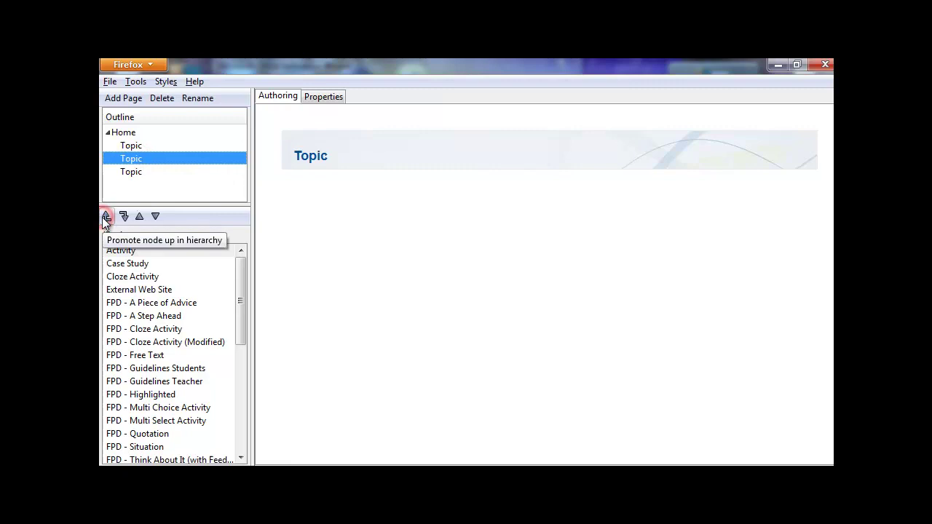
pyautogui.click(123, 132)
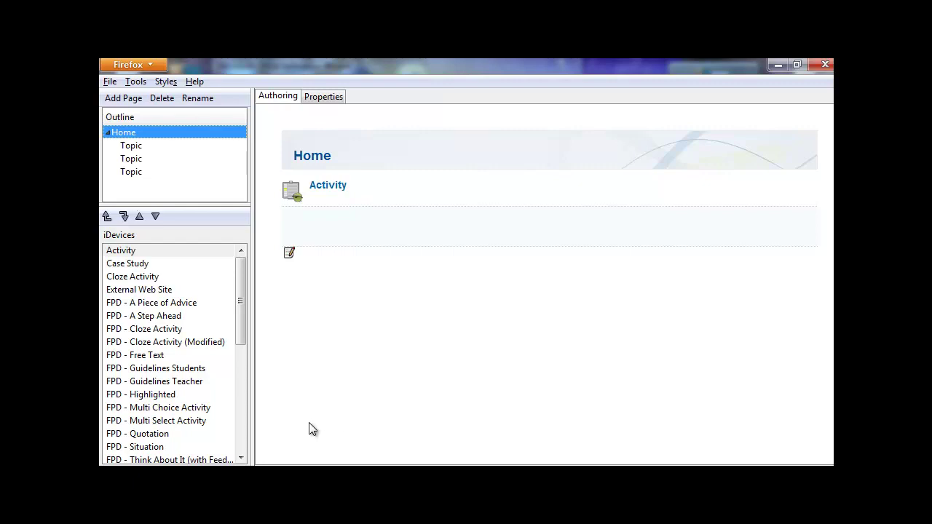
# - Start Notepad++ and create a new empty document
pyautogui.click(118, 479)
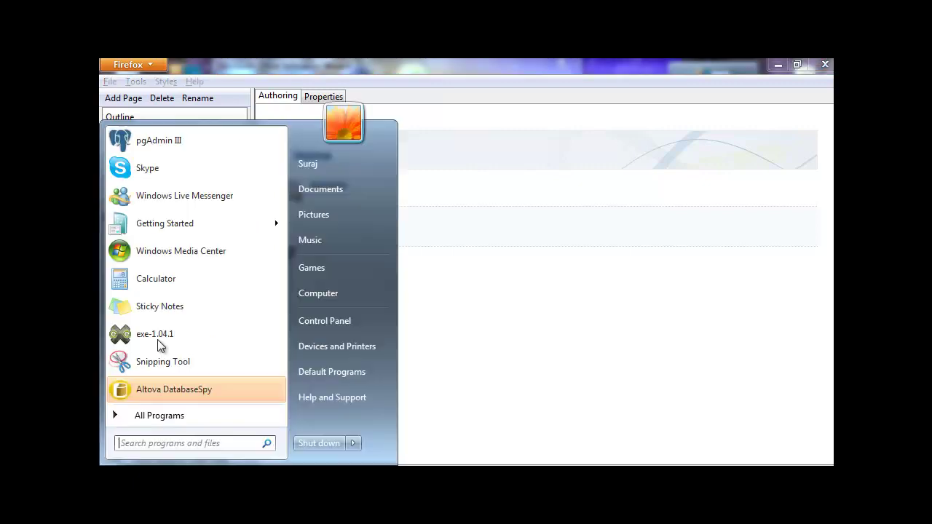
pyautogui.click(184, 416)
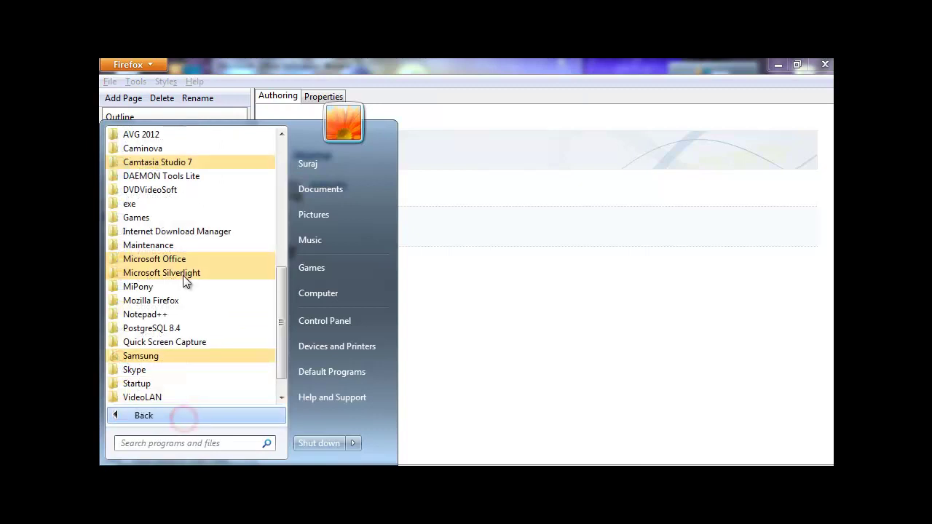
pyautogui.click(177, 314)
pyautogui.click(178, 328)
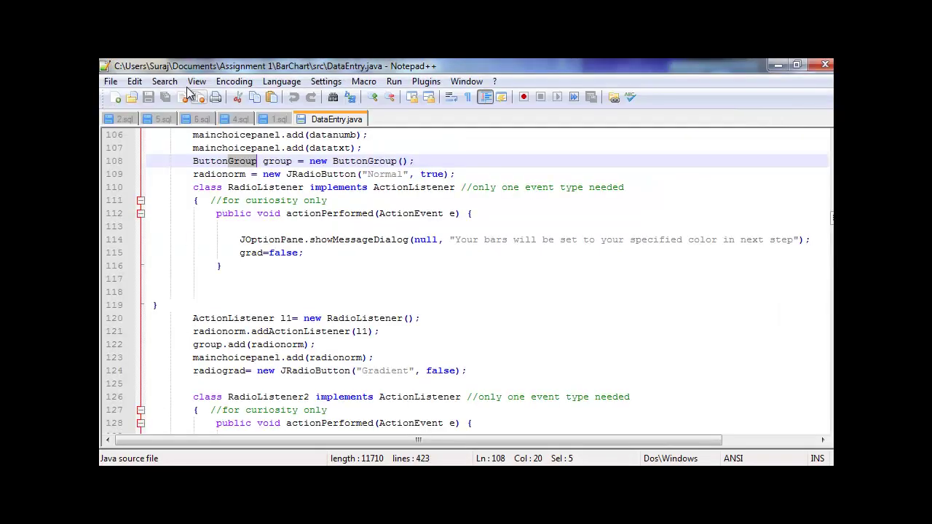
pyautogui.click(113, 100)
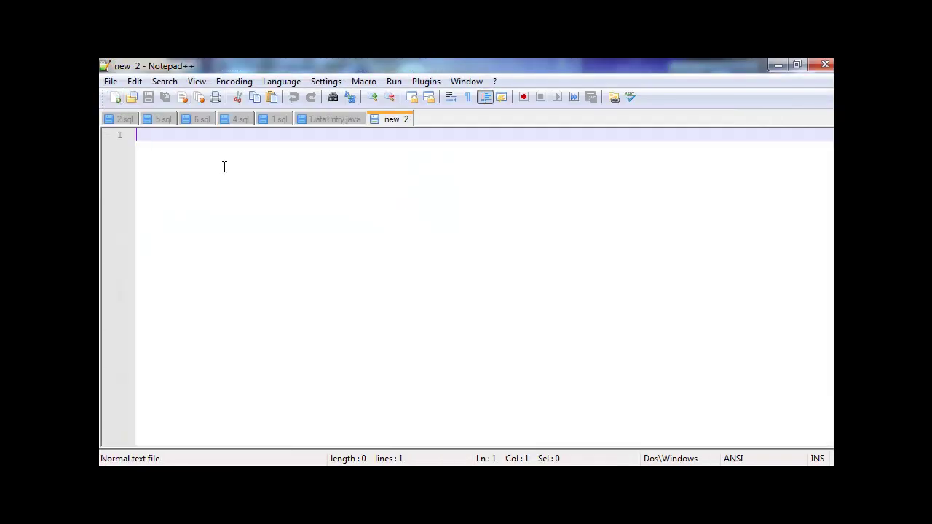
# - Write an opening <head> tag on line 1 and a closing </head> tag on line 5
pyautogui.write('<')
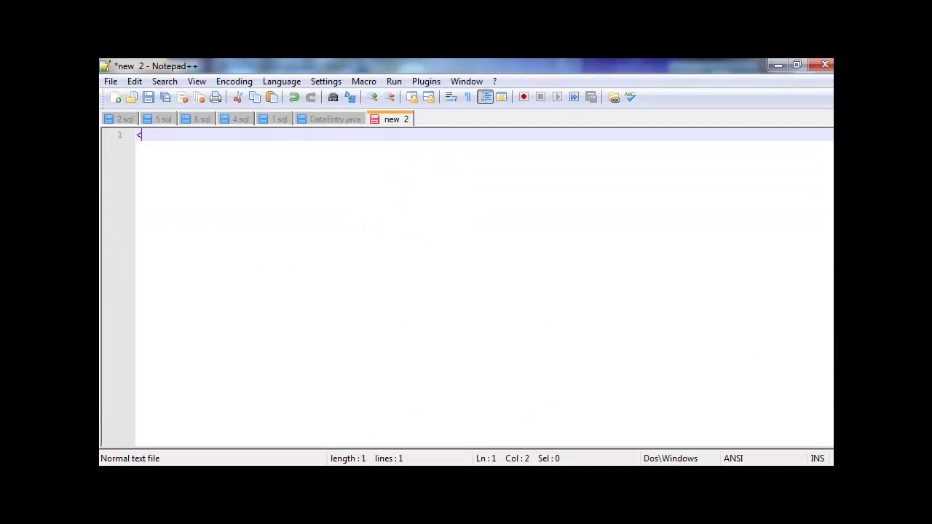
pyautogui.write('head>')
pyautogui.press('Return')
pyautogui.press('Return')
pyautogui.press('Return')
pyautogui.press('Return')
pyautogui.write('<hea')
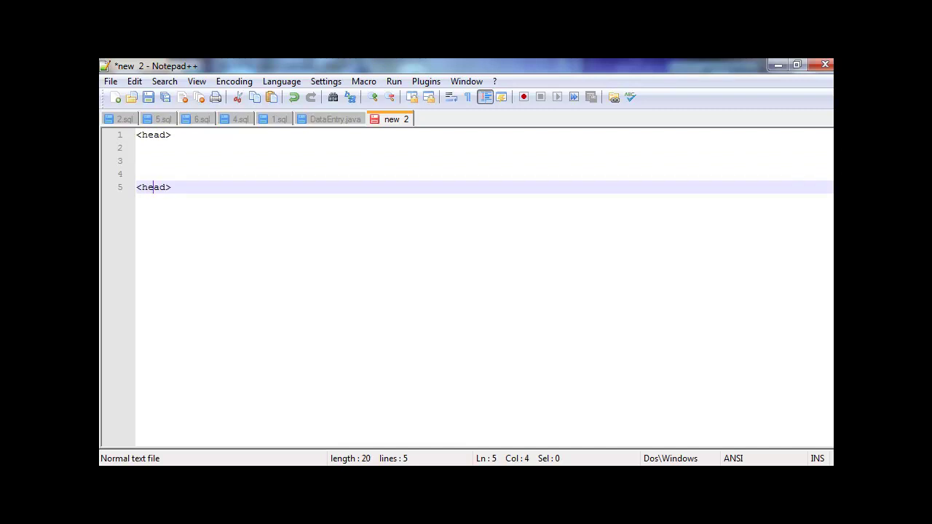
pyautogui.write('/')
# - Insert two more blank lines between the head tags
pyautogui.click(137, 148)
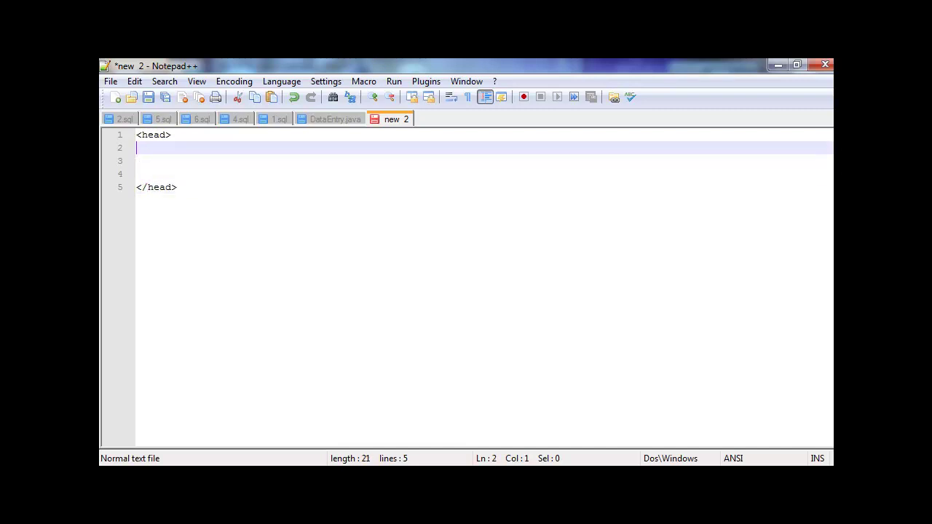
pyautogui.press('Return')
pyautogui.press('Return')
pyautogui.press('Up')
pyautogui.press('Up')
pyautogui.press('Down')
pyautogui.press('Down')
pyautogui.press('Down')
pyautogui.press('Up')
pyautogui.press('Up')
pyautogui.press('Up')
pyautogui.press('Up')
pyautogui.write('<html')
pyautogui.press('BackSpace')
pyautogui.press('BackSpace')
pyautogui.press('BackSpace')
pyautogui.press('BackSpace')
pyautogui.press('BackSpace')
# - Write an <a> </a> tag pair on lines 2 and 5 inside the head block, leaving two blank lines between them
pyautogui.press('Down')
pyautogui.write('<a>')
pyautogui.press('Return')
pyautogui.press('Return')
pyautogui.press('Return')
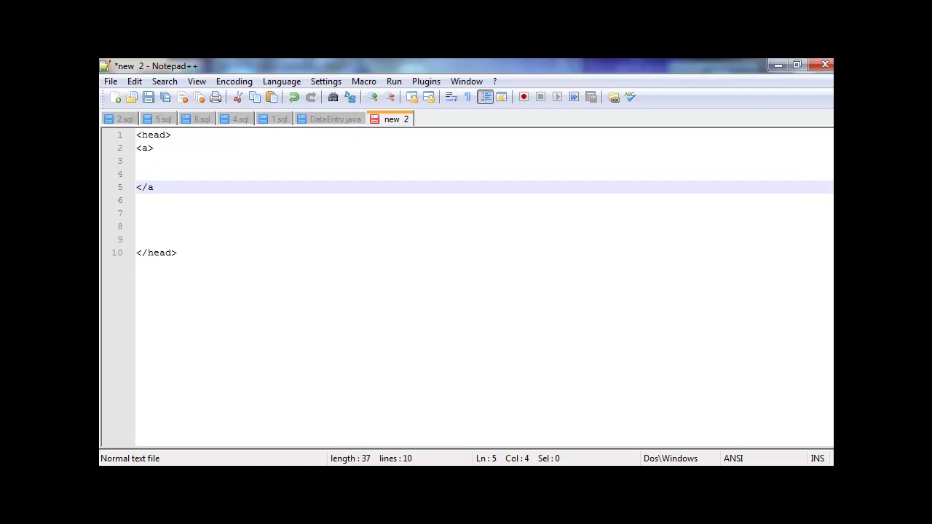
pyautogui.press('Return')
pyautogui.press('Return')
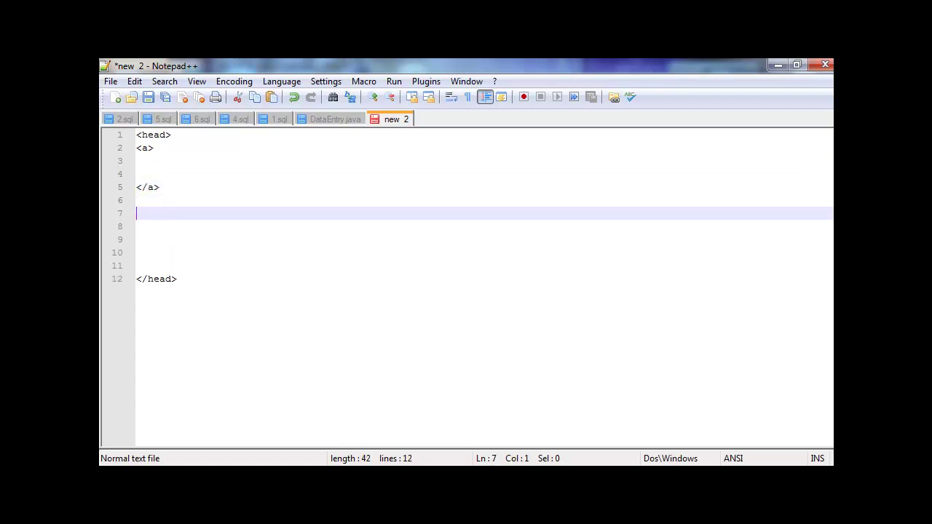
# - Write a <b> </b> tag pair on lines 7 and 9, below the <a> block, with a blank line between them
pyautogui.write('<b>')
pyautogui.press('Return')
pyautogui.press('Return')
pyautogui.write('</b>')
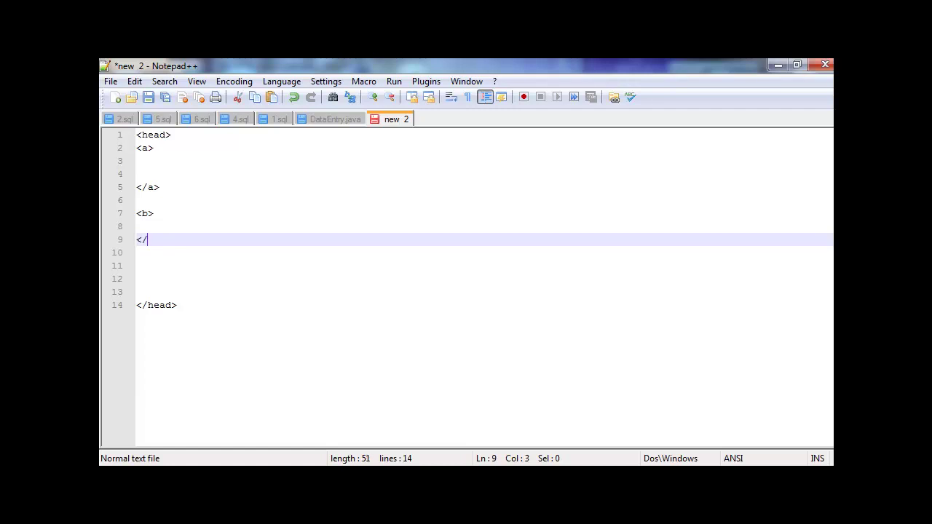
# - Place a reduced Notepad++ window beside the eXe outline and compare the head, <a> and <b> blocks with the Home and Topic pages
pyautogui.click(799, 65)
pyautogui.moveTo(339, 86); pyautogui.dragTo(670, 79)
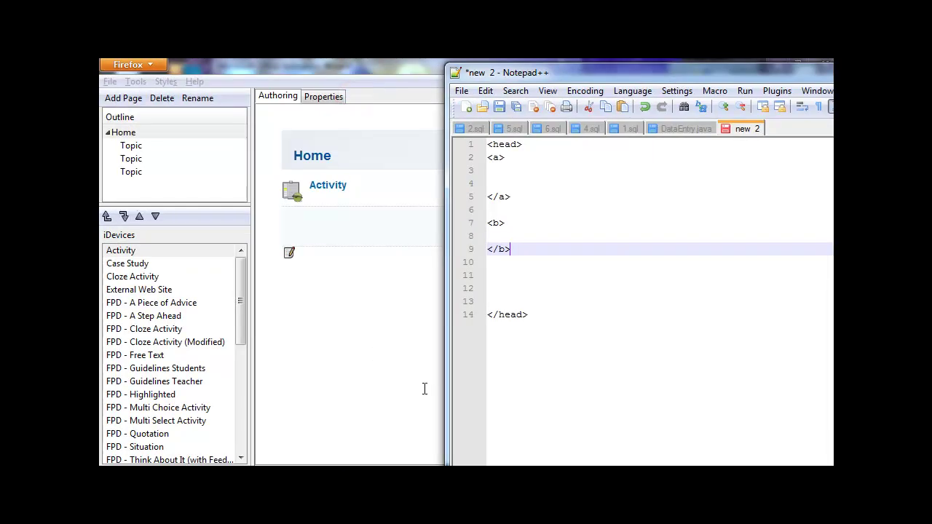
pyautogui.click(525, 145)
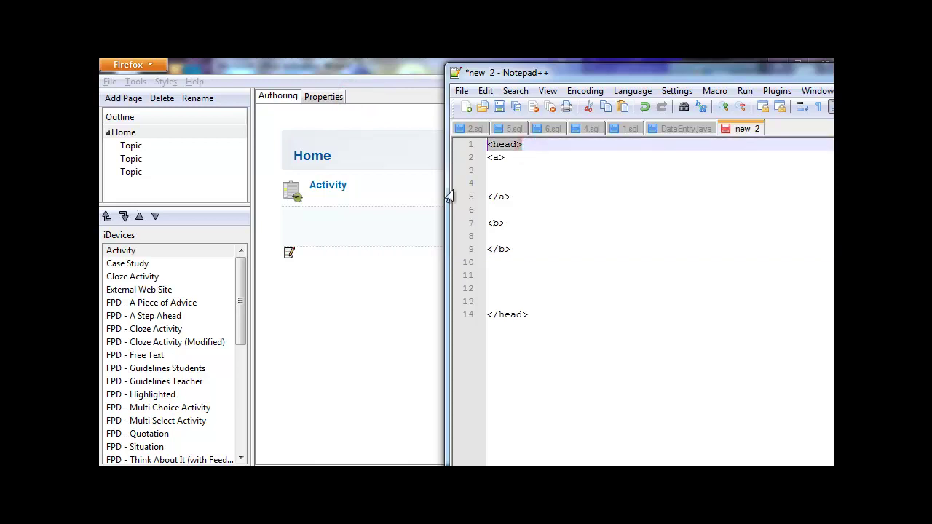
pyautogui.click(530, 314)
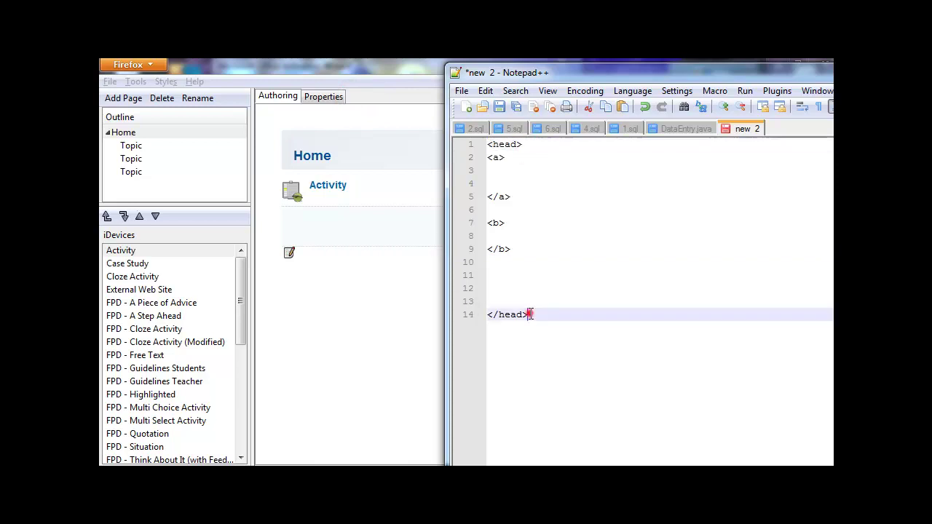
pyautogui.click(512, 197)
pyautogui.moveTo(512, 197); pyautogui.dragTo(487, 157)
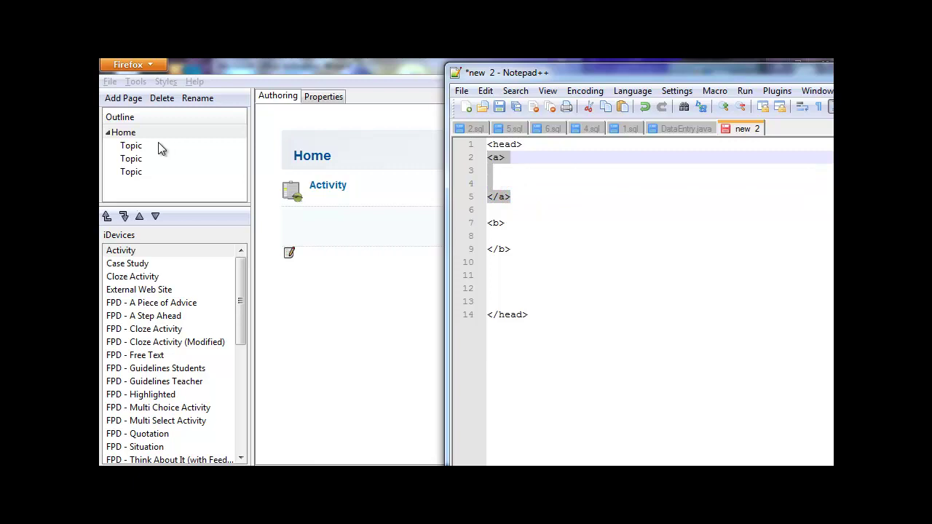
pyautogui.click(511, 249)
pyautogui.moveTo(512, 249); pyautogui.dragTo(488, 223)
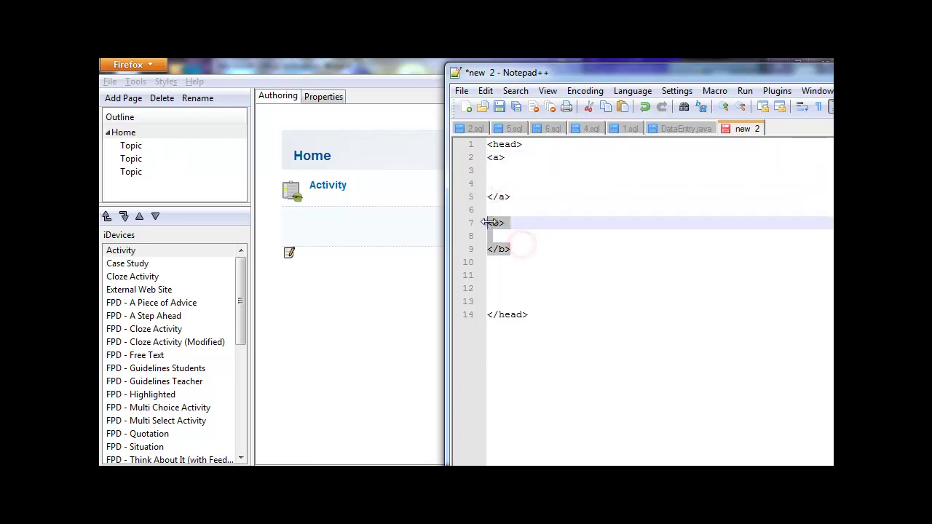
# - Switch to eXe and add a Section page beneath the last Topic in the outline
pyautogui.click(150, 172)
pyautogui.click(134, 100)
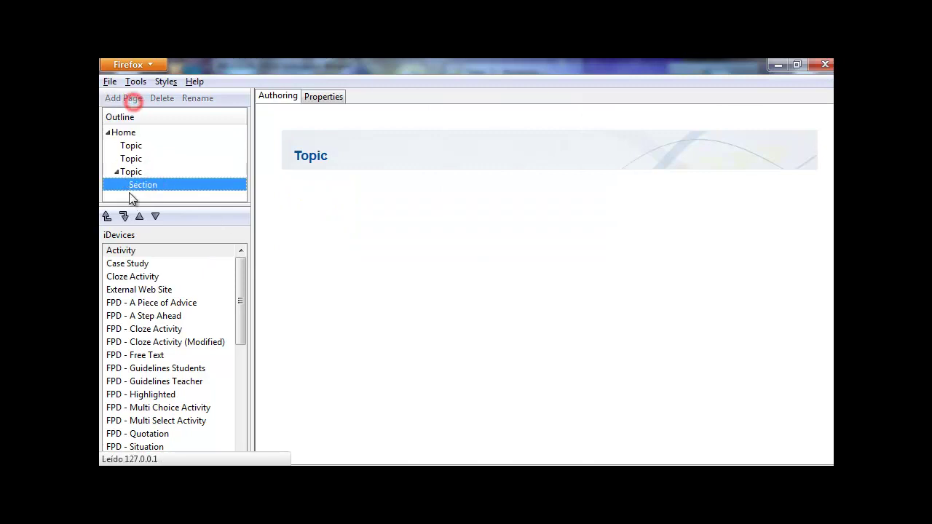
# - Switch to Notepad++ and nest a <c> </c> tag pair inside the <b> block, with a blank line between the two tags
pyautogui.hotkey('alt', 'Tab')
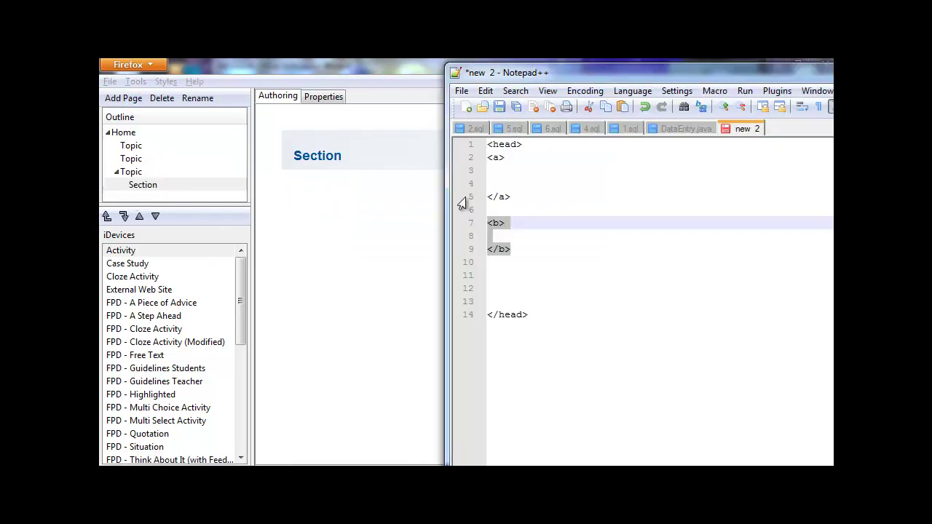
pyautogui.click(509, 235)
pyautogui.write('<c>')
pyautogui.press('Return')
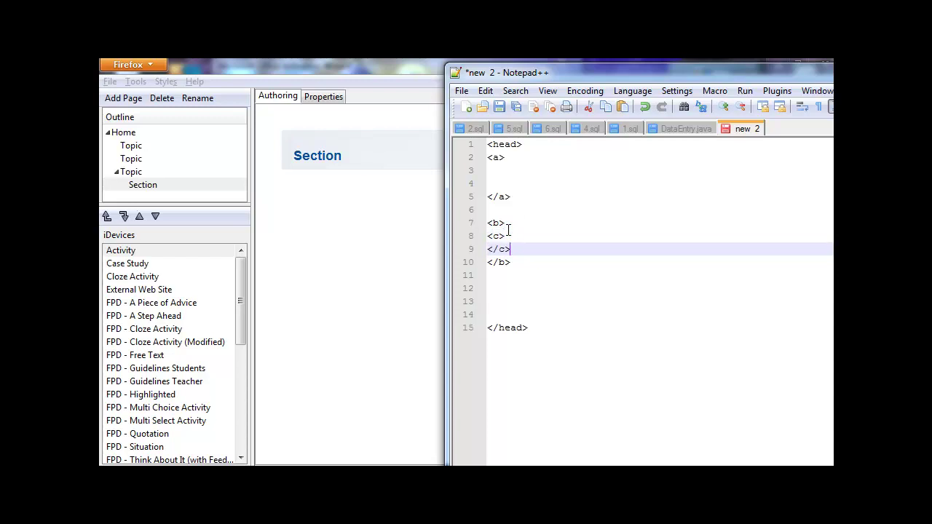
pyautogui.press('Up')
pyautogui.press('Return')
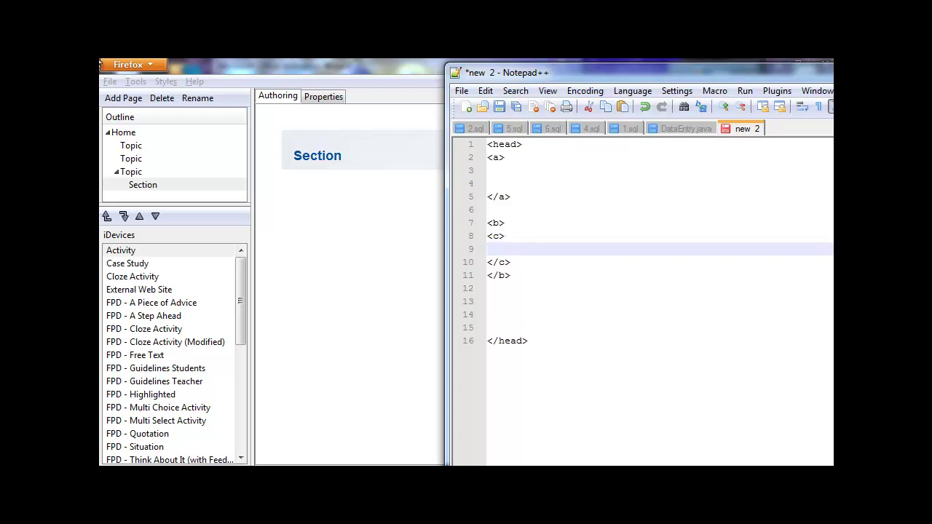
# - Switch to eXe and add a Unit page beneath the Section, plus one more page beneath that Unit
pyautogui.click(192, 183)
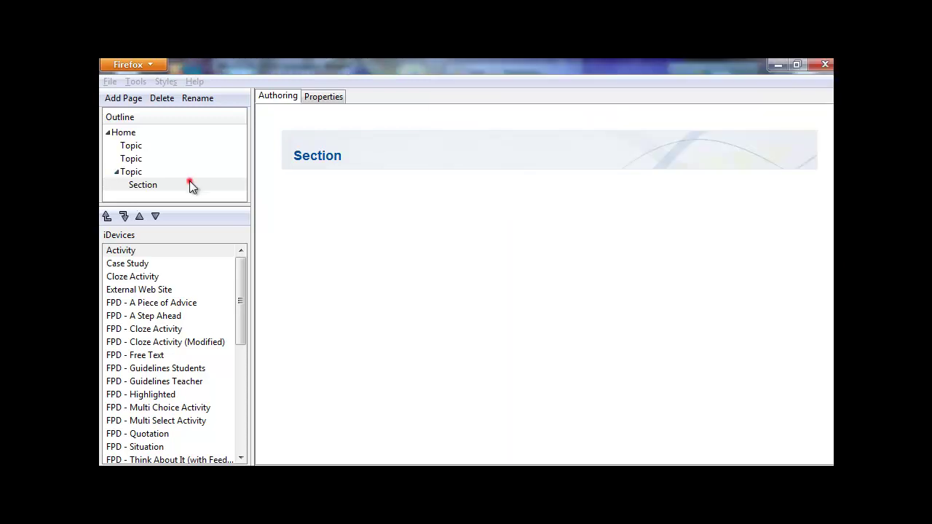
pyautogui.click(129, 98)
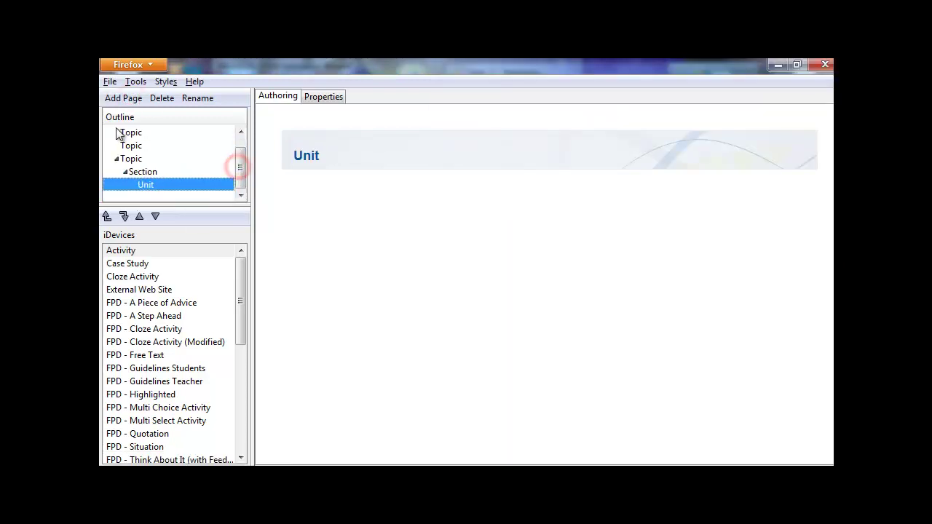
pyautogui.click(125, 98)
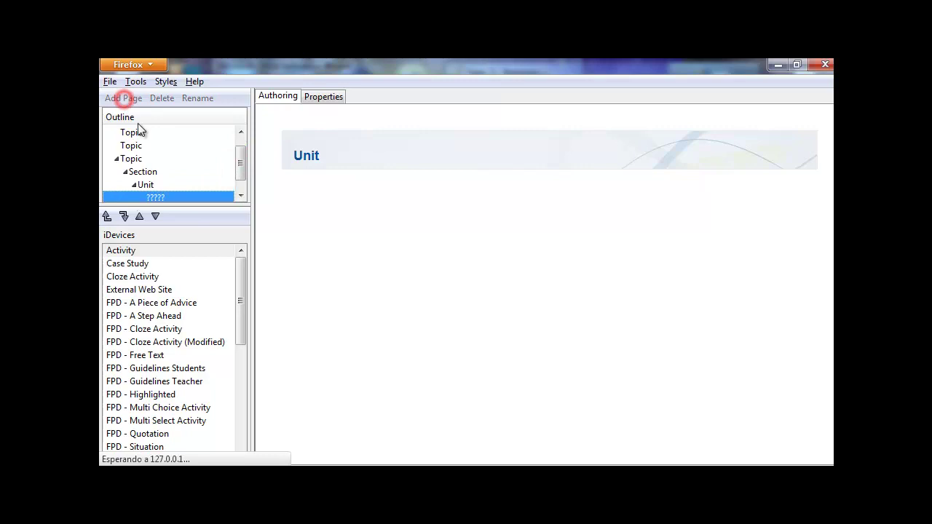
# - Select every page below Home in the outline, from the deepest page up to the first Topic, and delete the selection
pyautogui.click(164, 198)
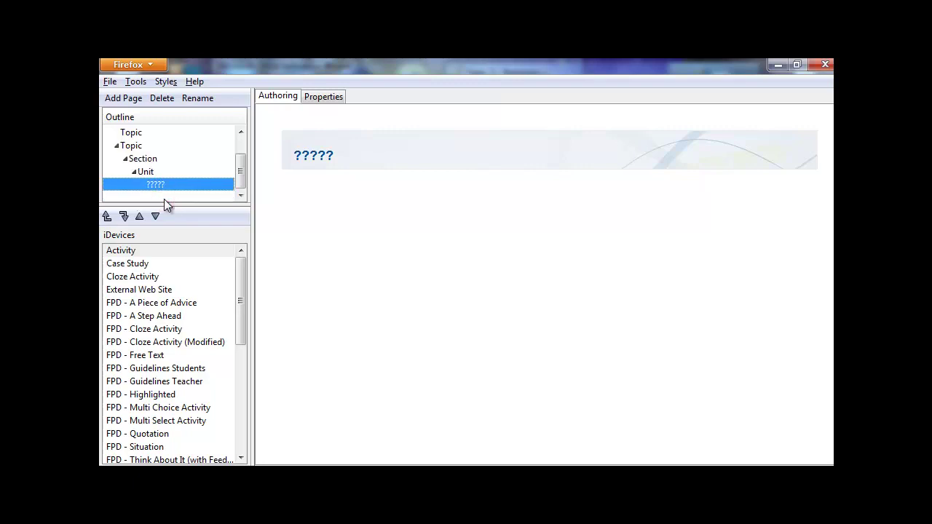
pyautogui.hotkey('shift', 'Up')
pyautogui.hotkey('shift', 'Up')
pyautogui.hotkey('shift', 'Up')
pyautogui.hotkey('shift', 'Up')
pyautogui.hotkey('shift', 'Up')
pyautogui.hotkey('shift', 'Up')
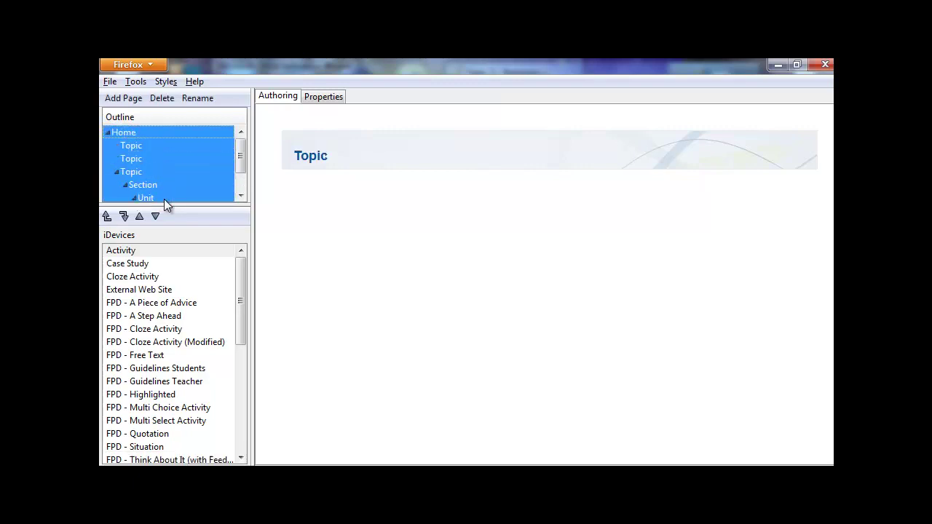
pyautogui.hotkey('shift', 'Down')
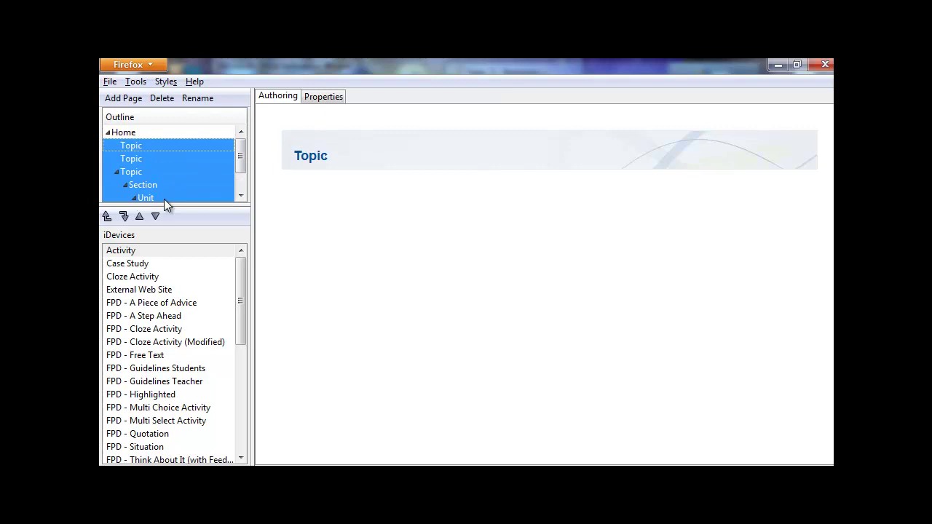
pyautogui.press('Delete')
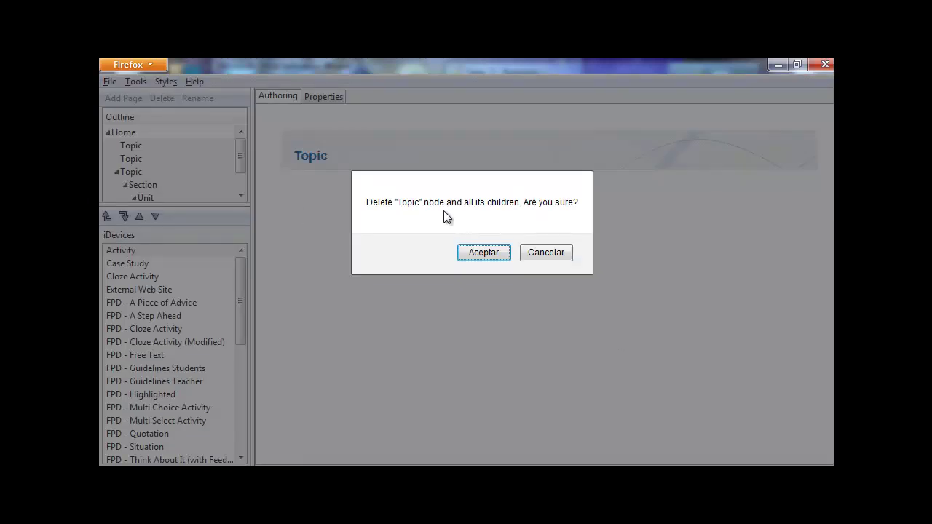
pyautogui.click(502, 260)
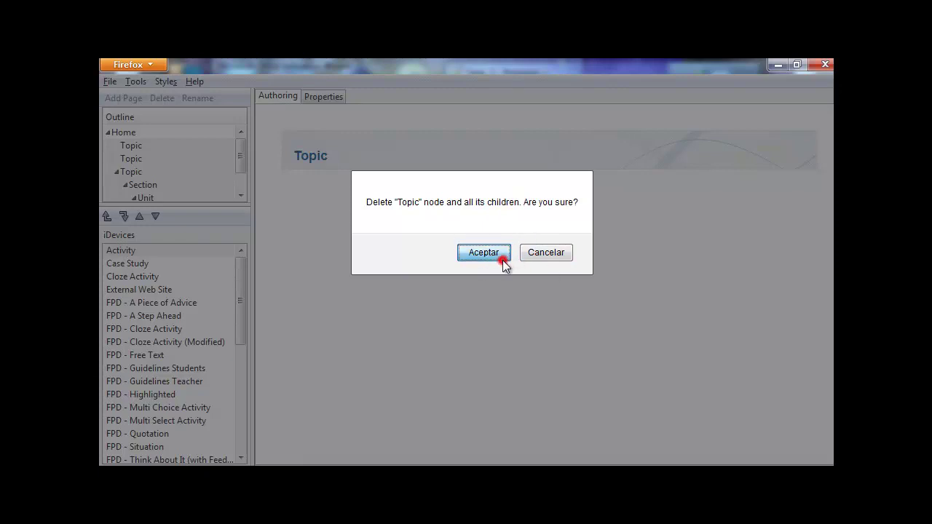
# - Reselect the remaining pages from the ????? page up to the first remaining Topic and delete them, accepting the confirmation
pyautogui.moveTo(242, 156); pyautogui.dragTo(242, 166)
pyautogui.click(160, 183)
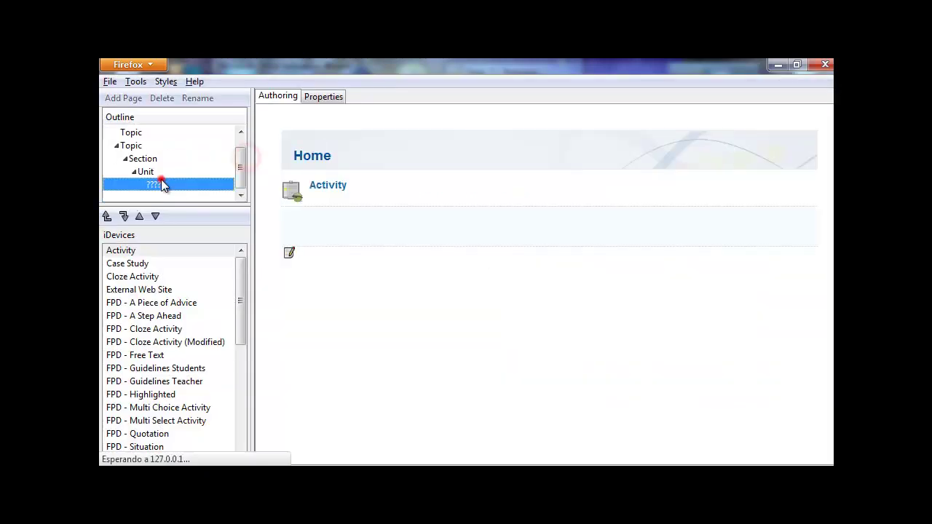
pyautogui.hotkey('shift', 'Up')
pyautogui.hotkey('shift', 'Up')
pyautogui.hotkey('shift', 'Up')
pyautogui.hotkey('shift', 'Up')
pyautogui.hotkey('shift', 'Up')
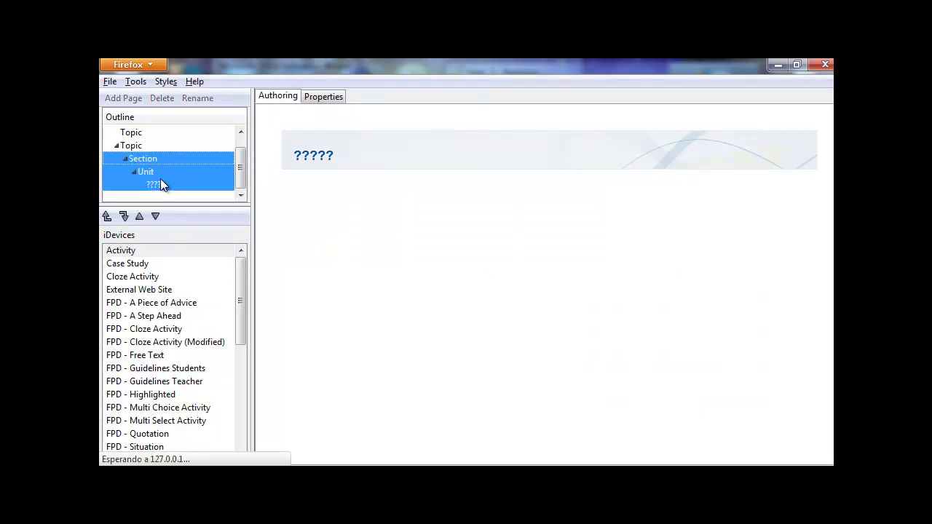
pyautogui.hotkey('shift', 'Down')
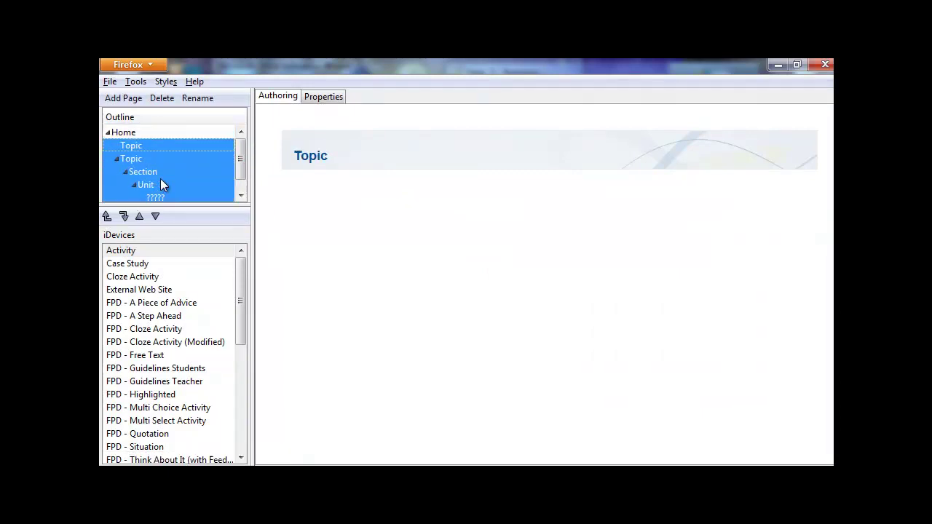
pyautogui.press('Delete')
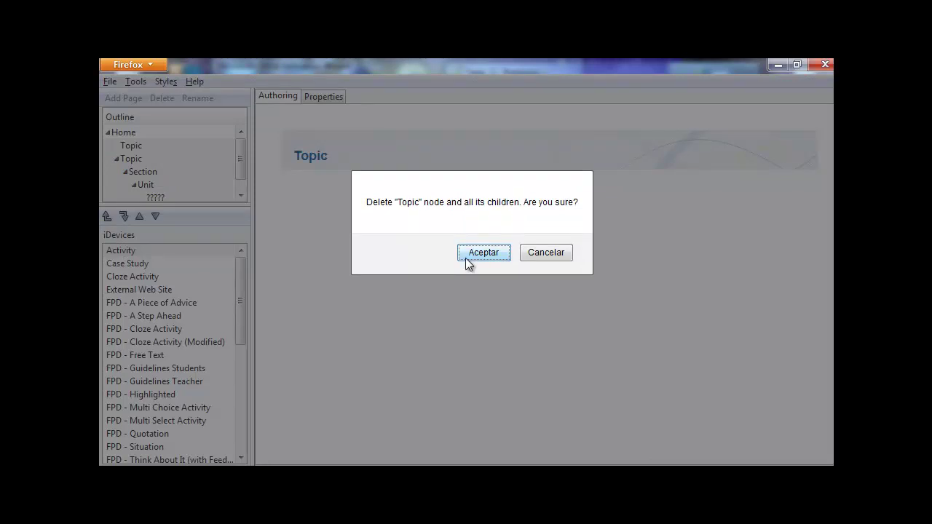
pyautogui.click(483, 253)
# - Delete the leftover pages under Home one at a time: the ????? page, the Unit, the Section and the Topic
pyautogui.click(181, 185)
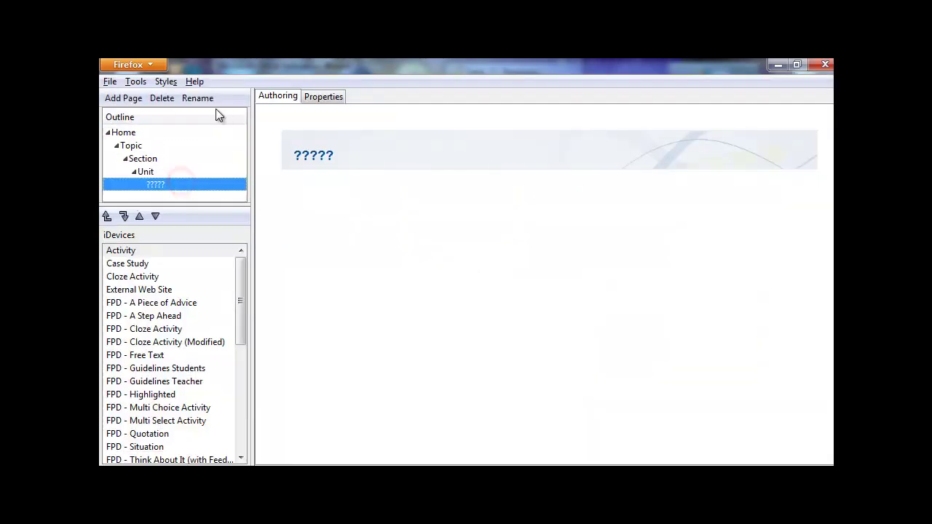
pyautogui.click(162, 96)
pyautogui.click(484, 253)
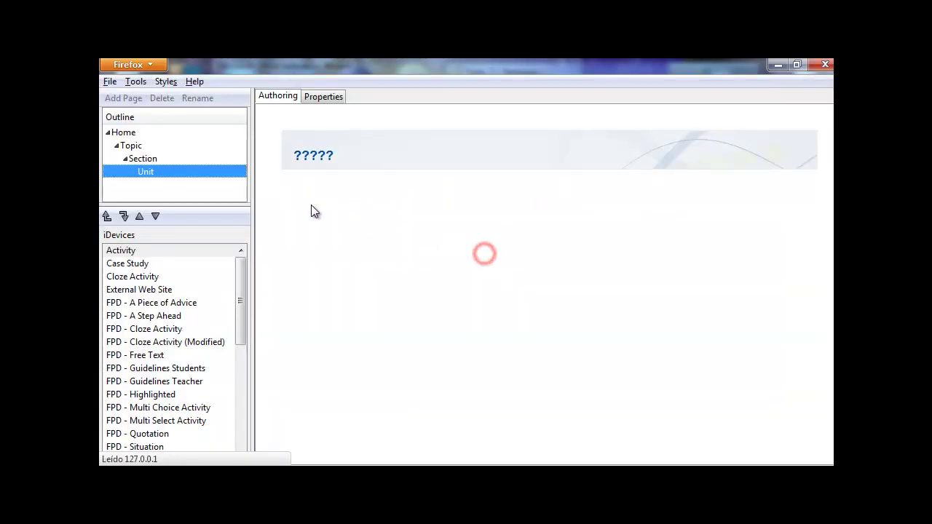
pyautogui.click(165, 98)
pyautogui.click(507, 257)
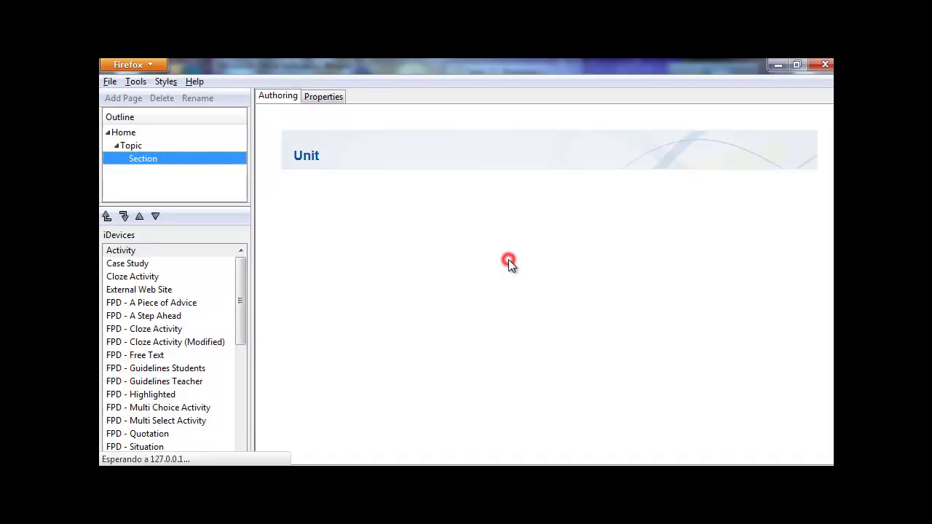
pyautogui.click(166, 102)
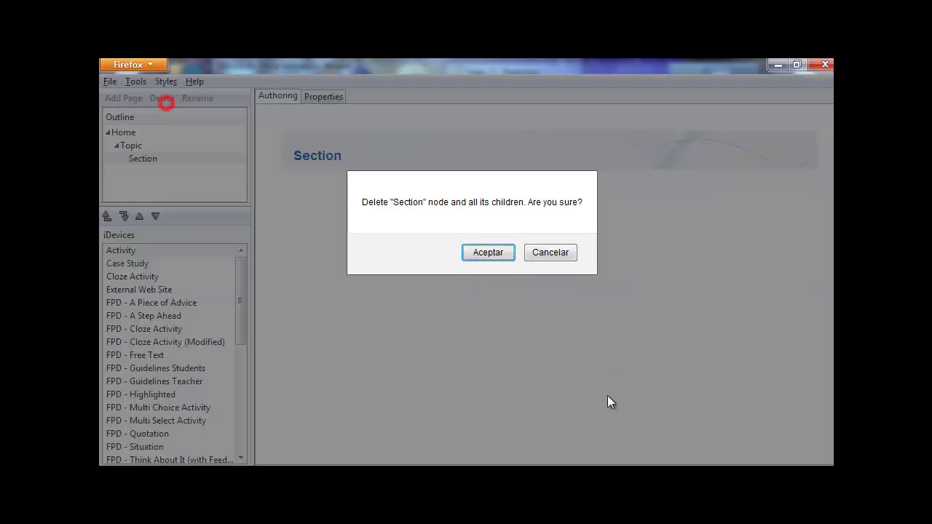
pyautogui.click(494, 254)
pyautogui.click(151, 101)
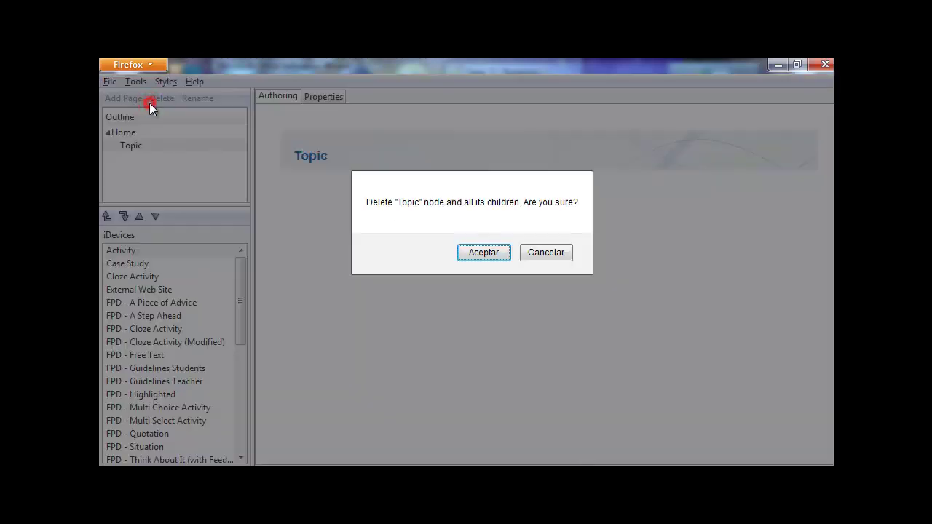
pyautogui.click(496, 251)
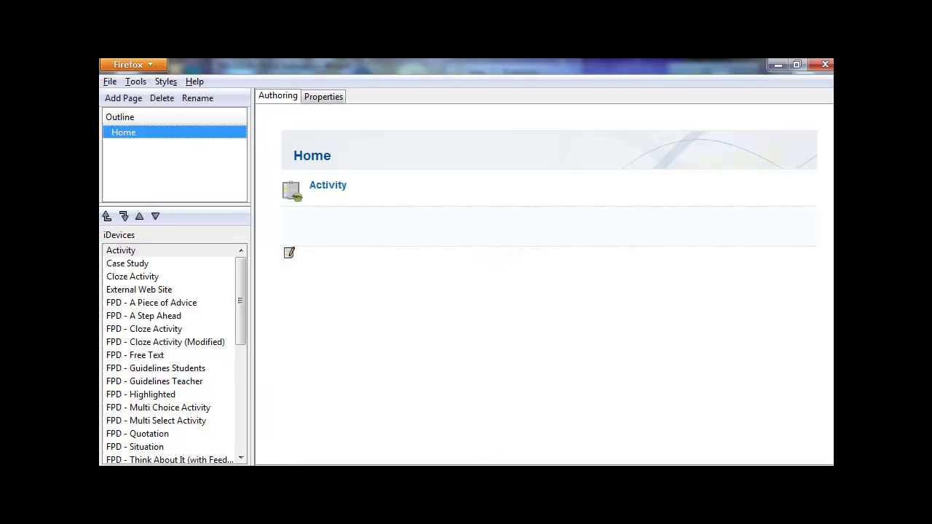
# - Try to close eXe directly from its window and dismiss the alert
pyautogui.click(696, 65)
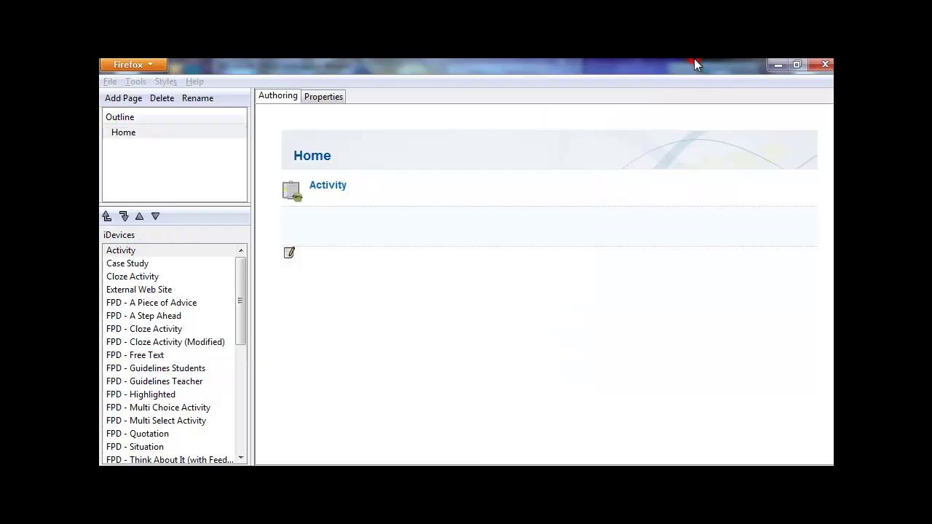
pyautogui.click(816, 65)
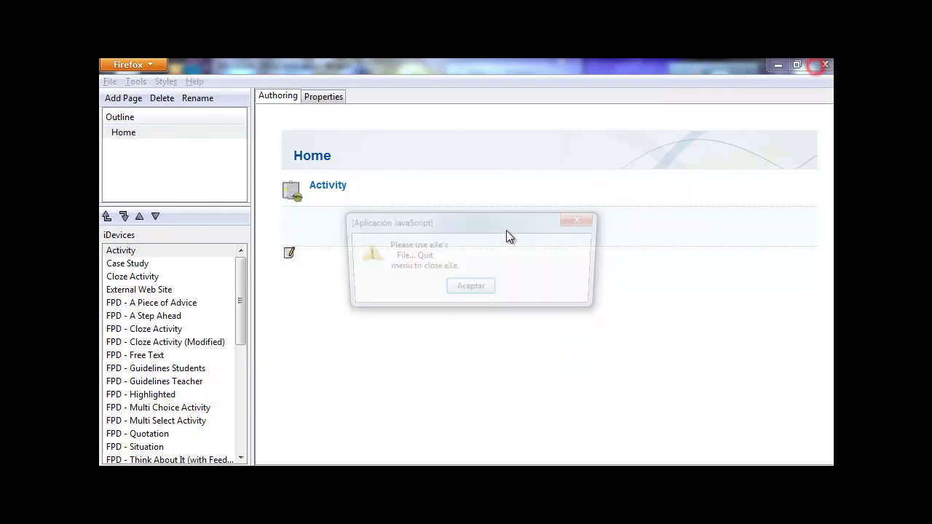
pyautogui.click(480, 291)
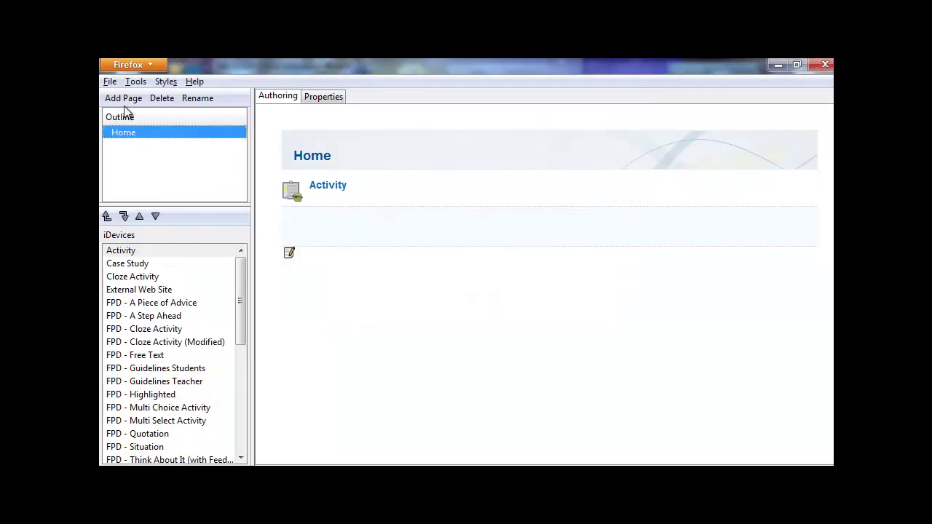
pyautogui.click(135, 82)
pyautogui.moveTo(110, 82)
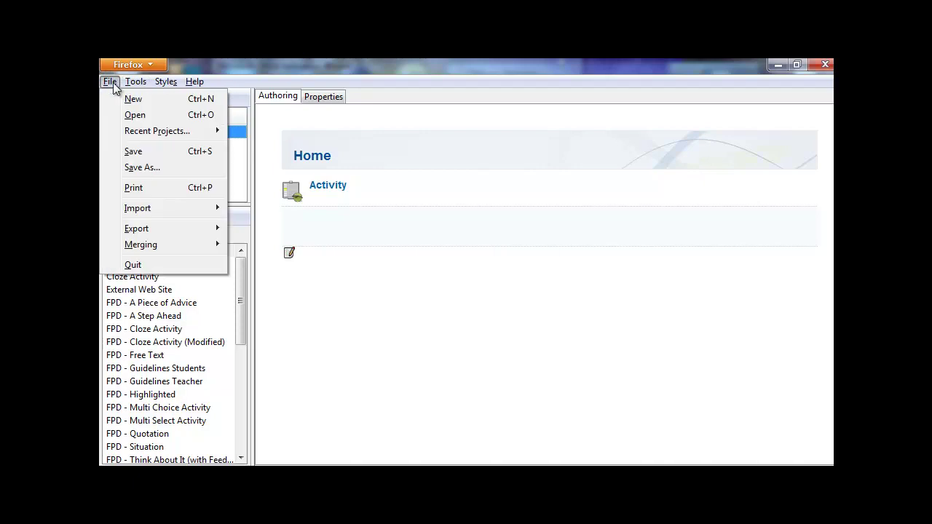
pyautogui.click(158, 262)
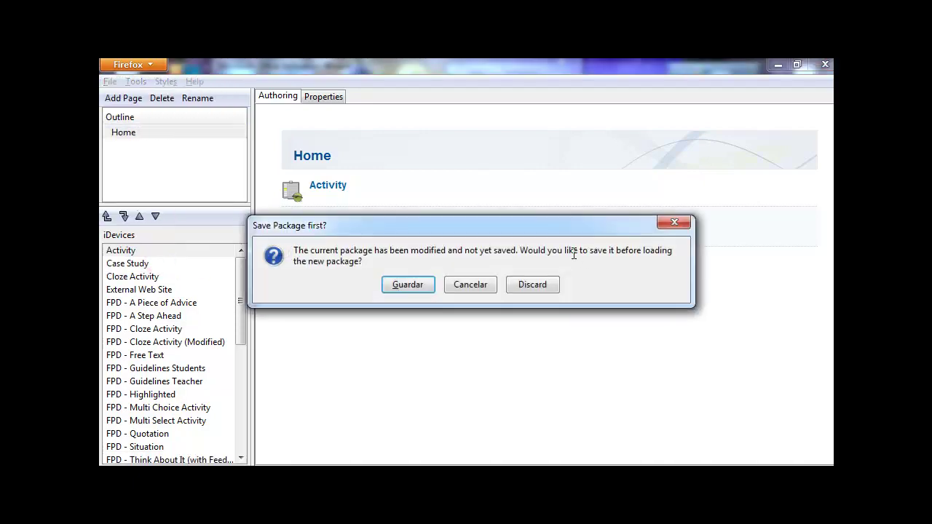
pyautogui.click(471, 285)
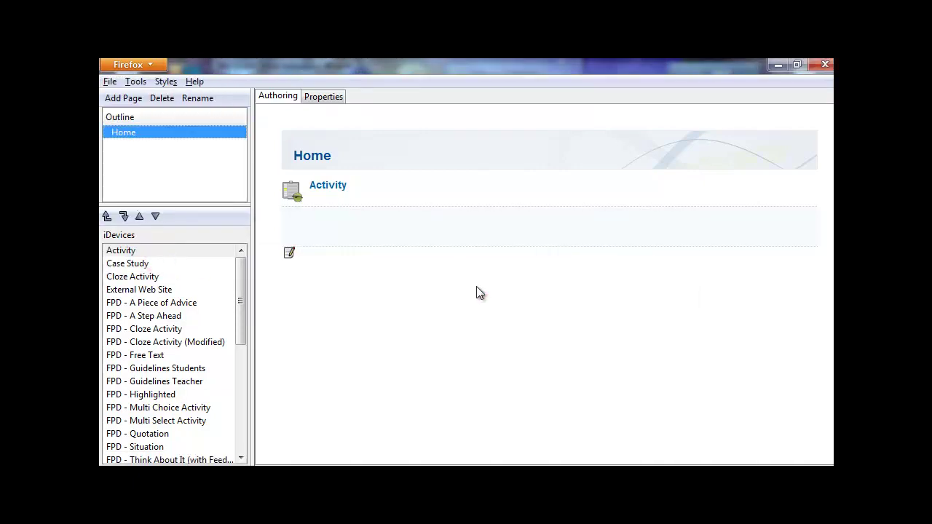
# - Quit eXe properly and discard the unsaved changes to the package
pyautogui.click(110, 82)
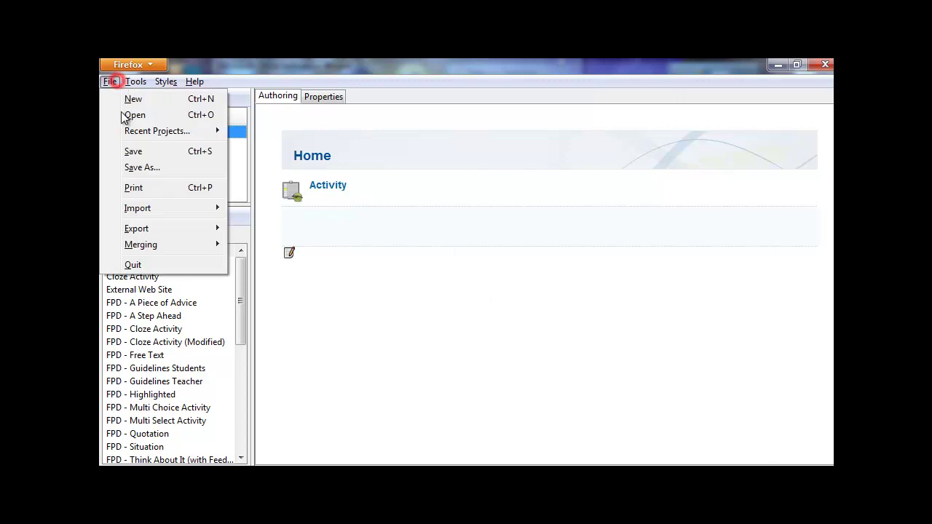
pyautogui.click(191, 268)
pyautogui.click(523, 280)
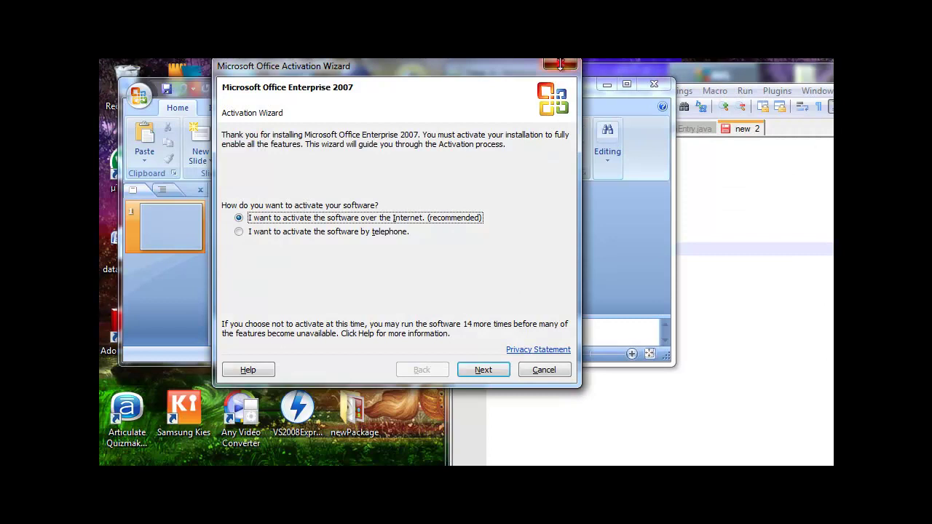
# - Dismiss the Microsoft Office Activation Wizard and maximize the window of the blank PowerPoint presentation
pyautogui.click(559, 65)
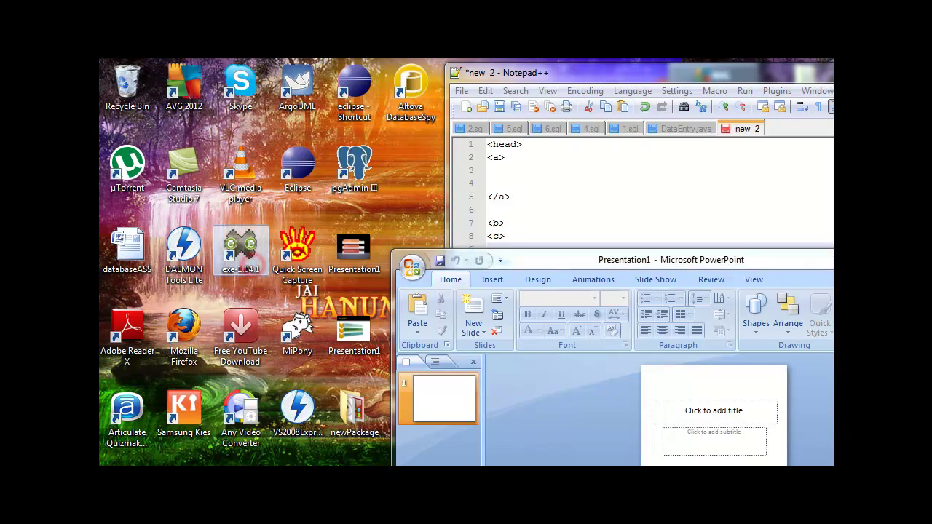
pyautogui.moveTo(795, 265); pyautogui.dragTo(574, 213)
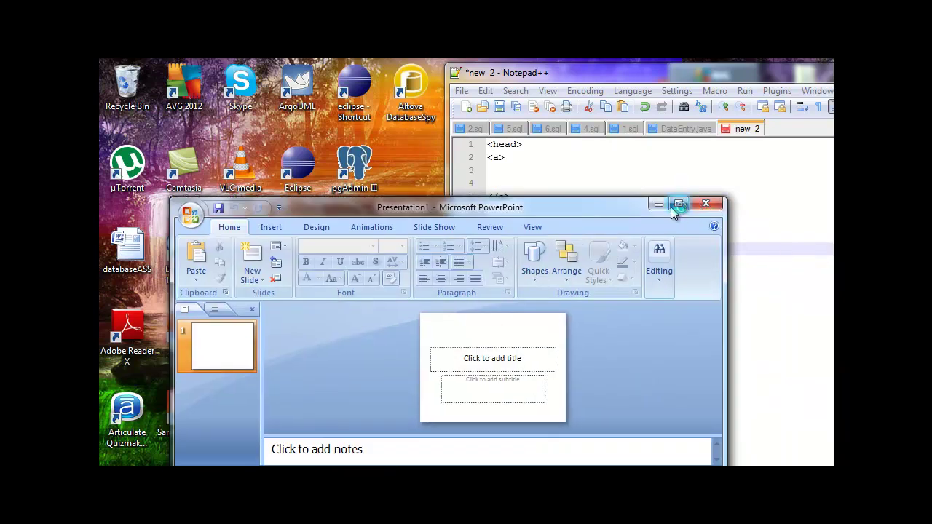
pyautogui.click(677, 204)
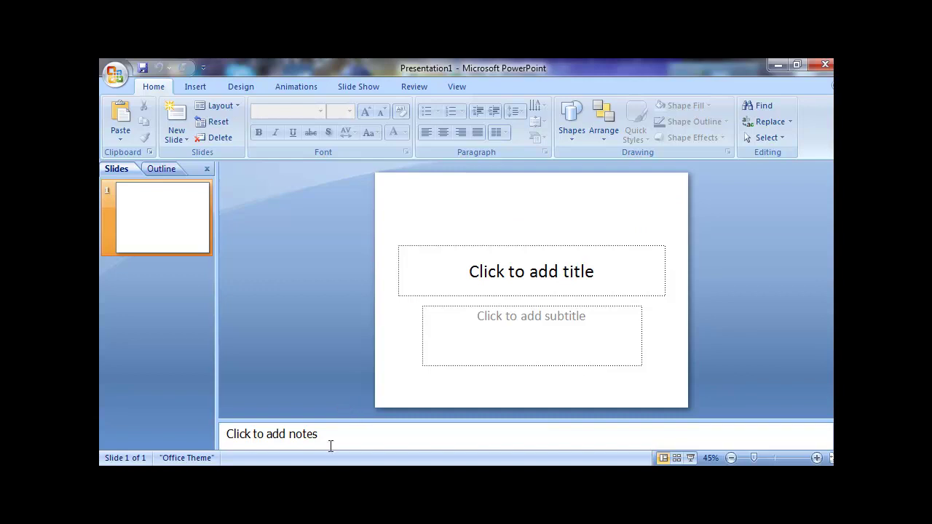
pyautogui.hotkey('alt', 'Tab')
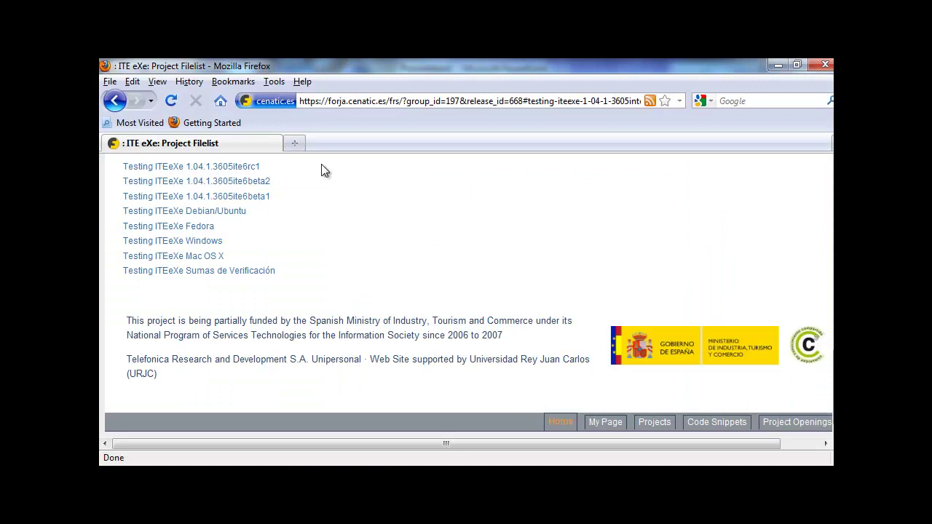
pyautogui.click(294, 142)
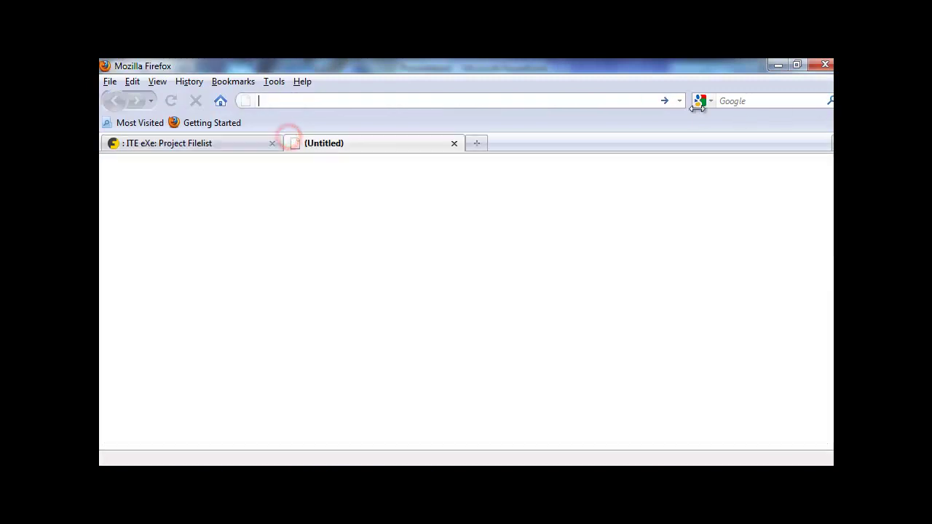
pyautogui.click(678, 101)
pyautogui.click(653, 136)
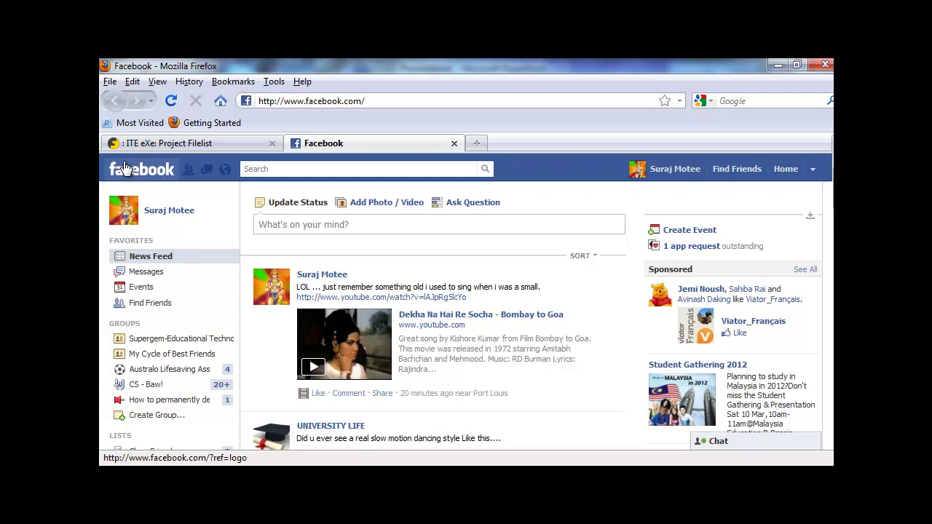
pyautogui.click(687, 168)
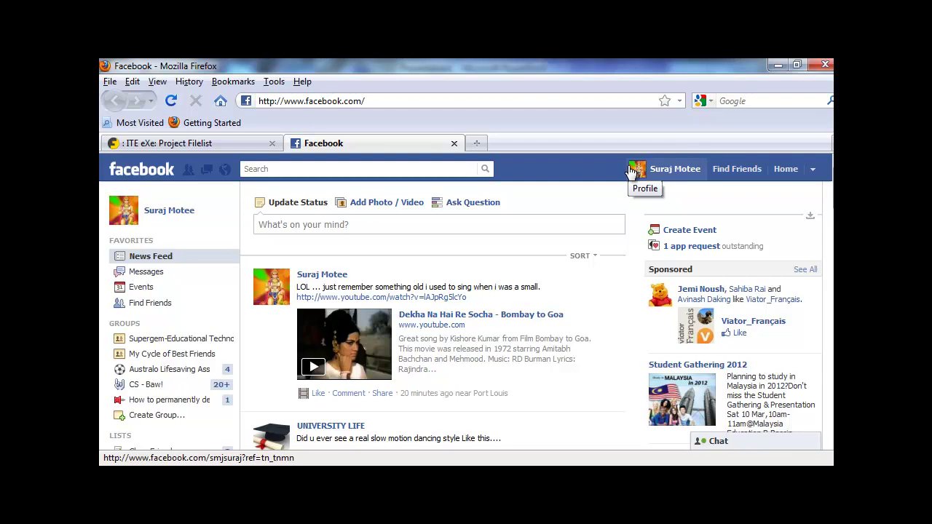
pyautogui.click(777, 66)
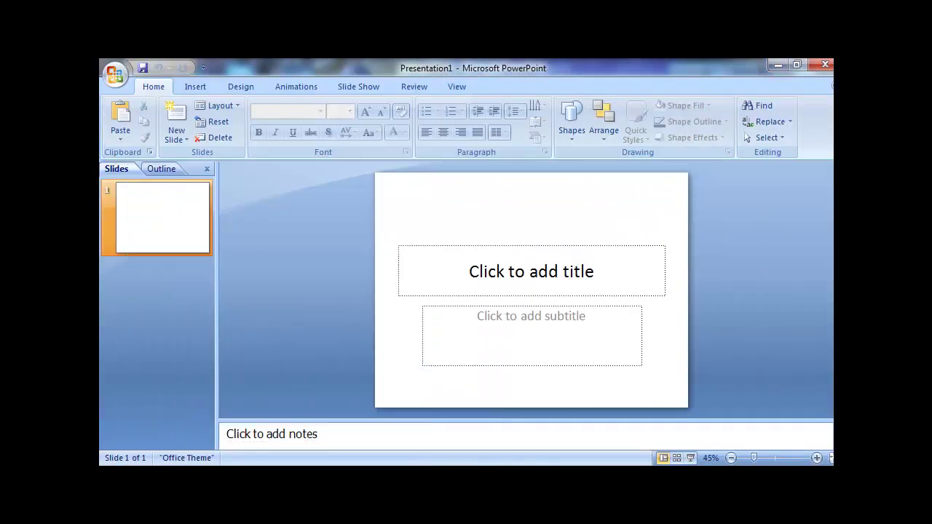
# - Switch to eXe, insert an External Web Site iDevice on the Home page, and delete it
pyautogui.hotkey('alt', 'Tab')
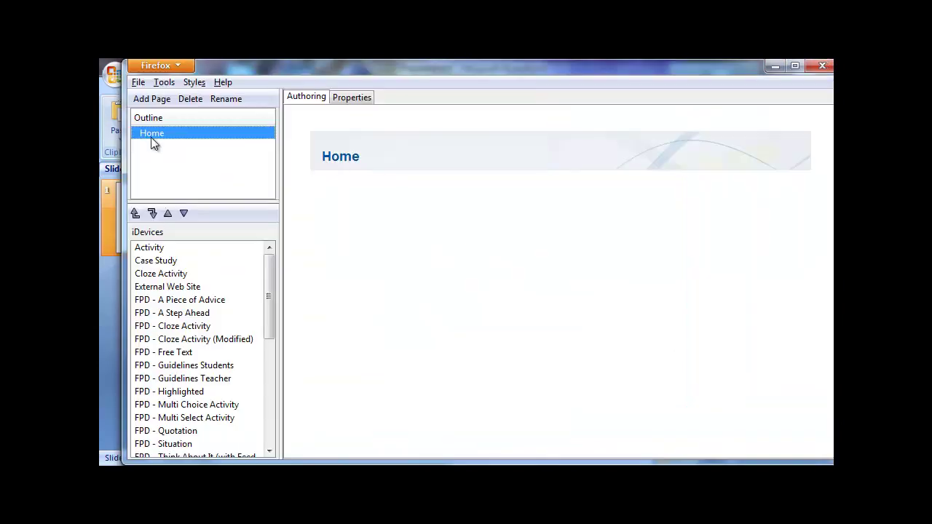
pyautogui.click(262, 287)
pyautogui.moveTo(265, 292); pyautogui.dragTo(275, 255)
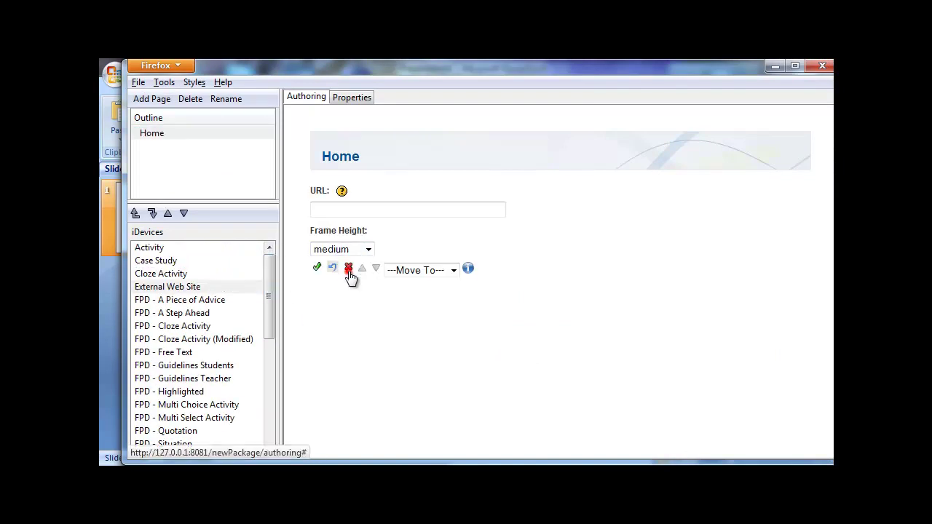
pyautogui.click(348, 267)
pyautogui.click(442, 252)
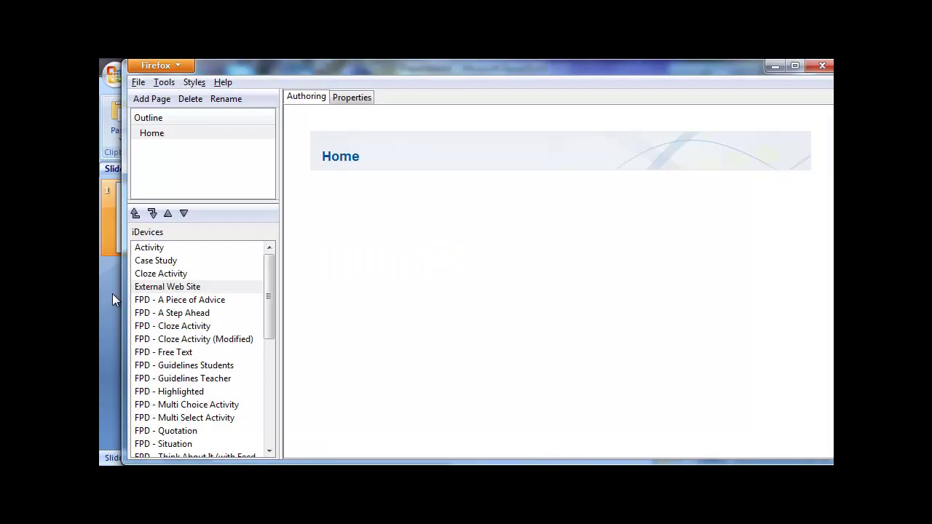
# - Look through the iDevices list down to Wiki Article, and look up wikipedia in a new tab of the Firefox browser
pyautogui.moveTo(273, 293); pyautogui.dragTo(262, 401)
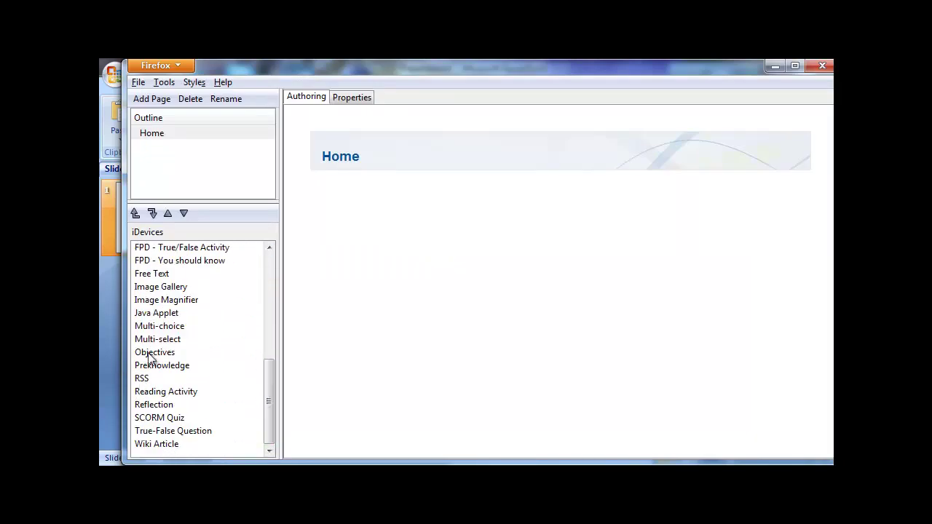
pyautogui.moveTo(274, 369); pyautogui.dragTo(256, 389)
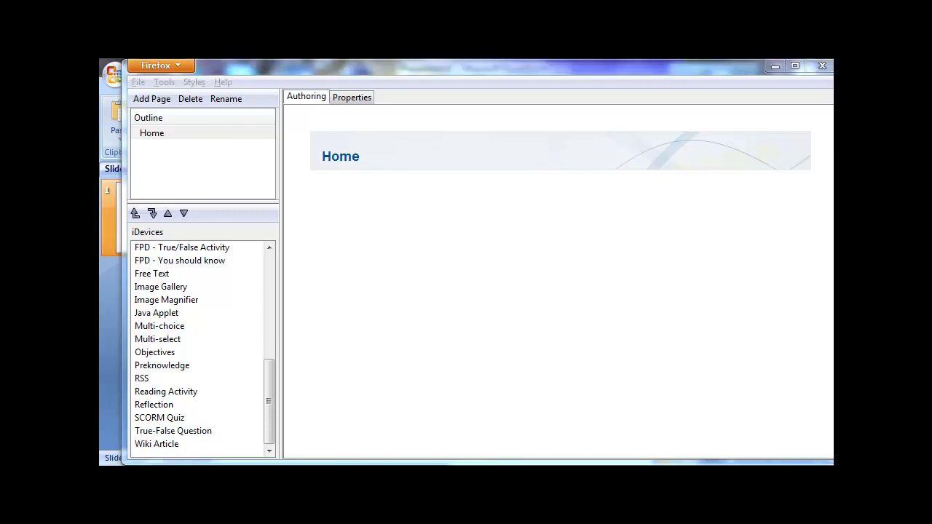
pyautogui.click(380, 365)
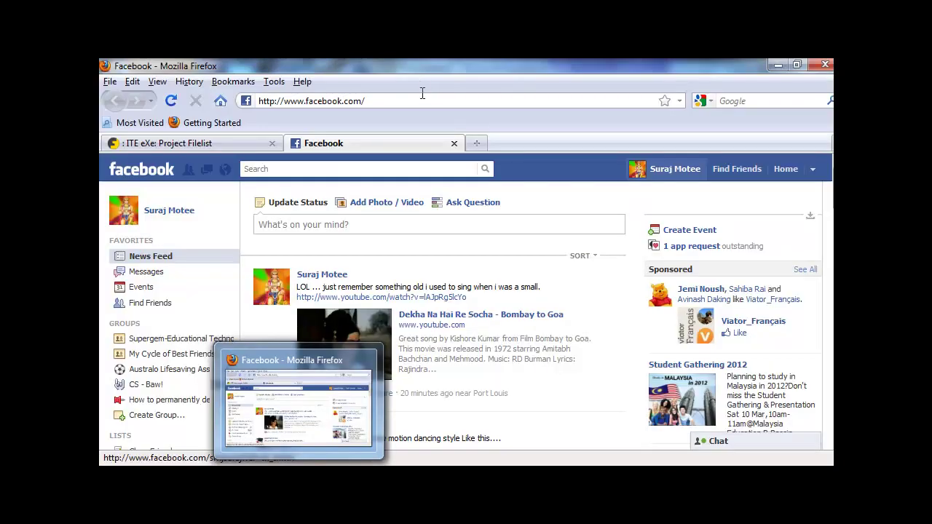
pyautogui.click(474, 143)
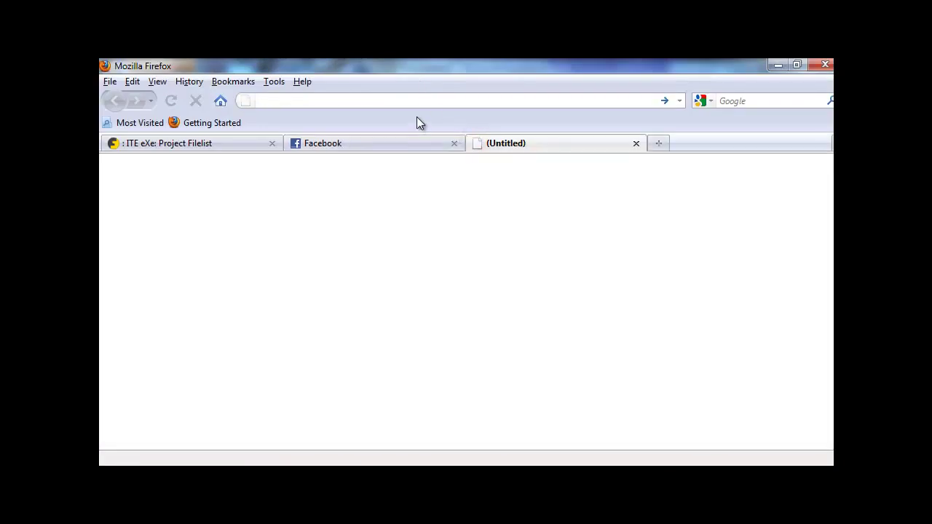
pyautogui.write('wikipedia')
pyautogui.press('Return')
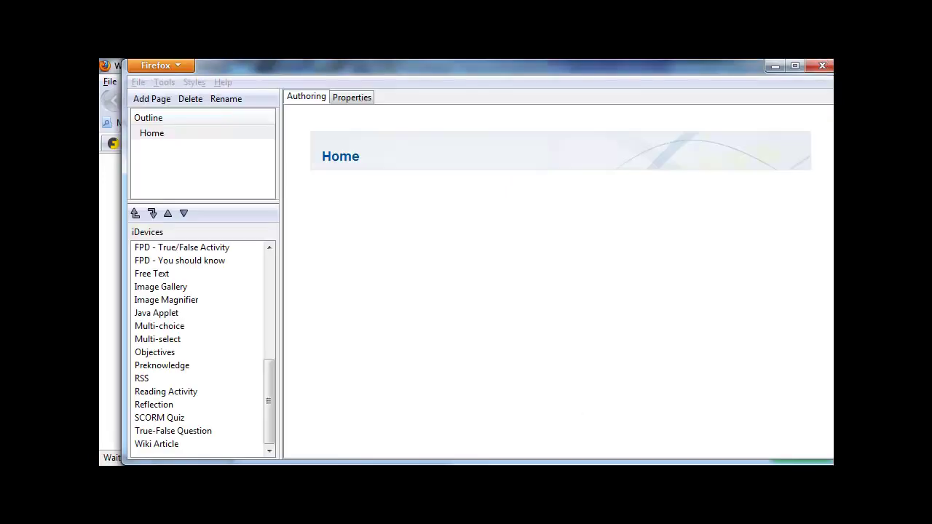
# - Return to eXe and look through the whole iDevices list and the package options of the Home page
pyautogui.moveTo(271, 377); pyautogui.dragTo(260, 400)
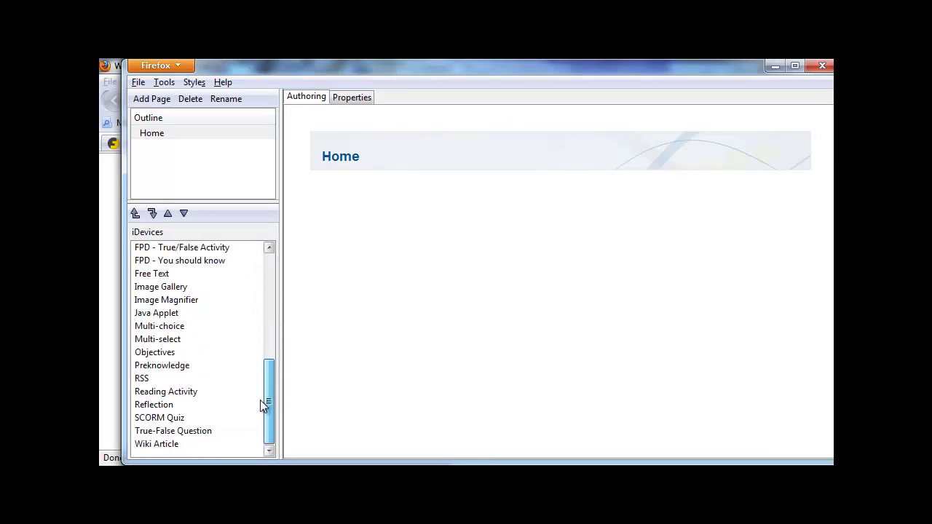
pyautogui.moveTo(260, 400); pyautogui.dragTo(267, 241)
pyautogui.moveTo(267, 306); pyautogui.dragTo(275, 442)
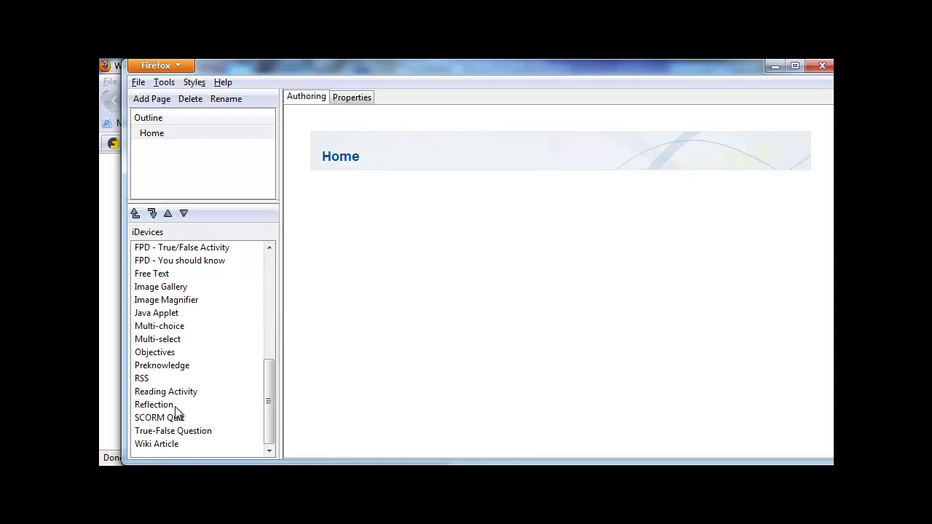
pyautogui.rightClick(195, 138)
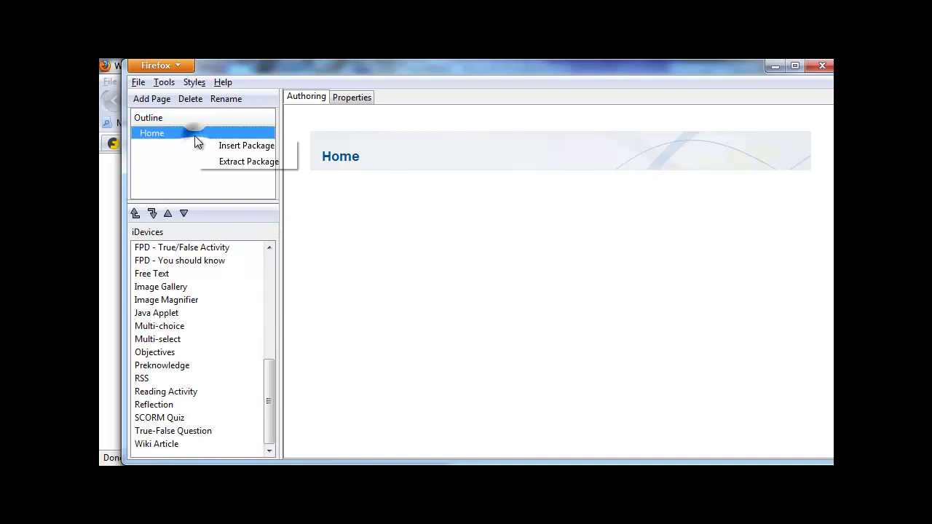
pyautogui.click(266, 62)
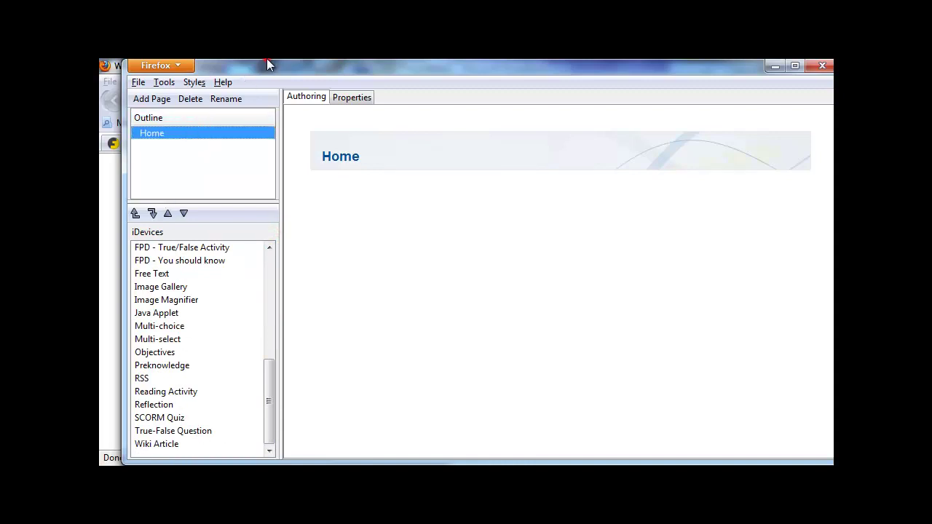
# - Rename the Home page in the outline as Homepage
pyautogui.click(234, 98)
pyautogui.click(499, 212)
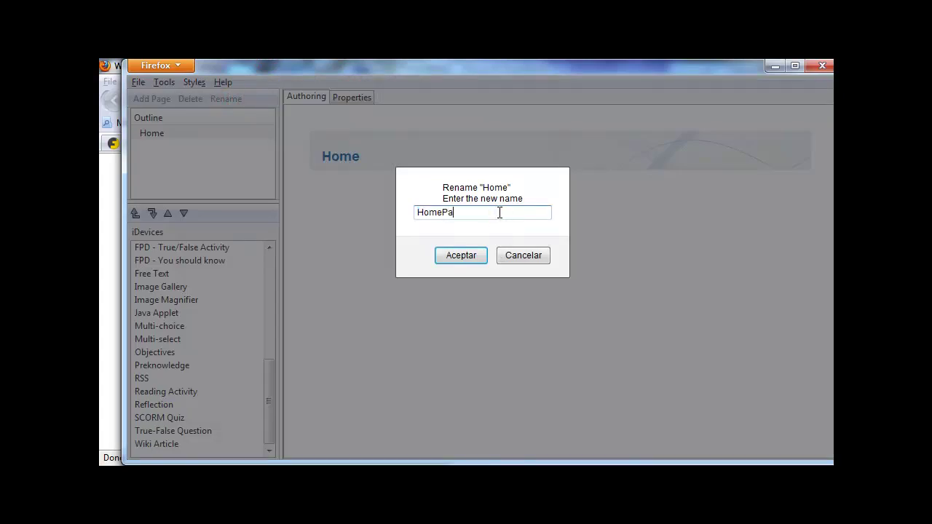
pyautogui.click(443, 212)
pyautogui.hotkey('shift', 'Right')
pyautogui.press('Delete')
pyautogui.write('p')
pyautogui.click(460, 256)
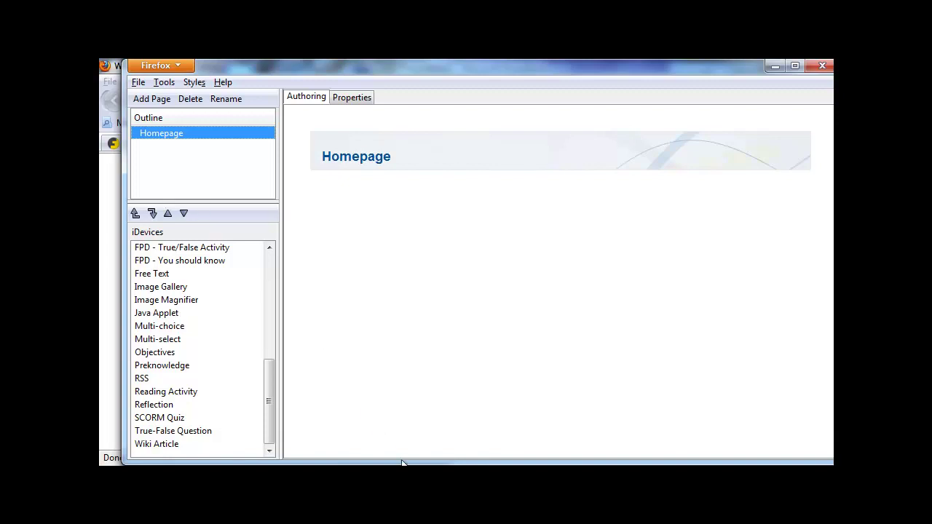
# - Add a Topic page under Homepage, reselect Homepage, and maximize the eXe window
pyautogui.click(155, 100)
pyautogui.click(168, 132)
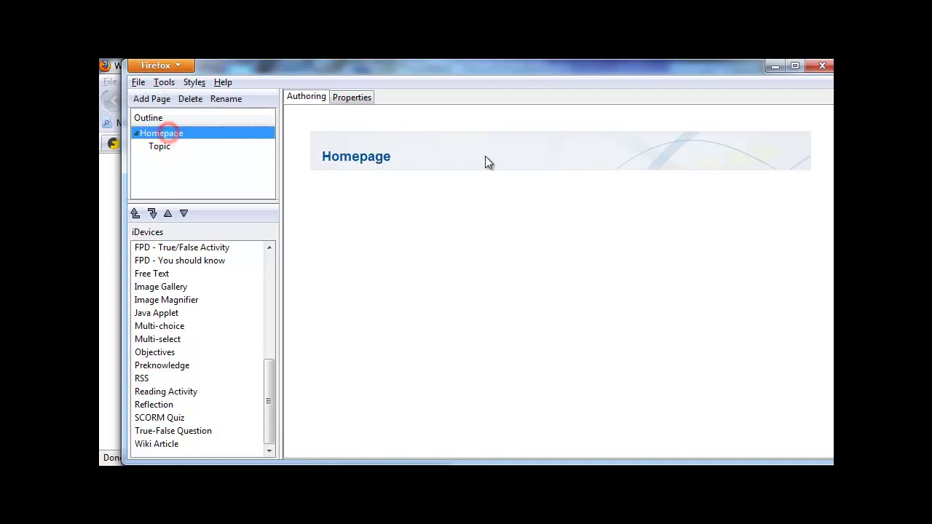
pyautogui.click(791, 67)
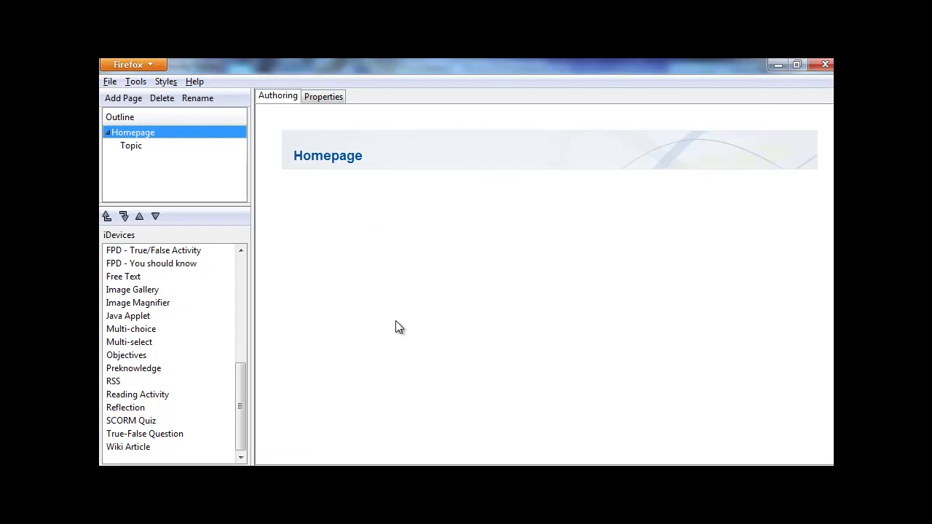
# - Switch to PowerPoint, insert a Vertical Picture List SmartArt graphic on the slide, and select its first picture placeholder
pyautogui.click(431, 475)
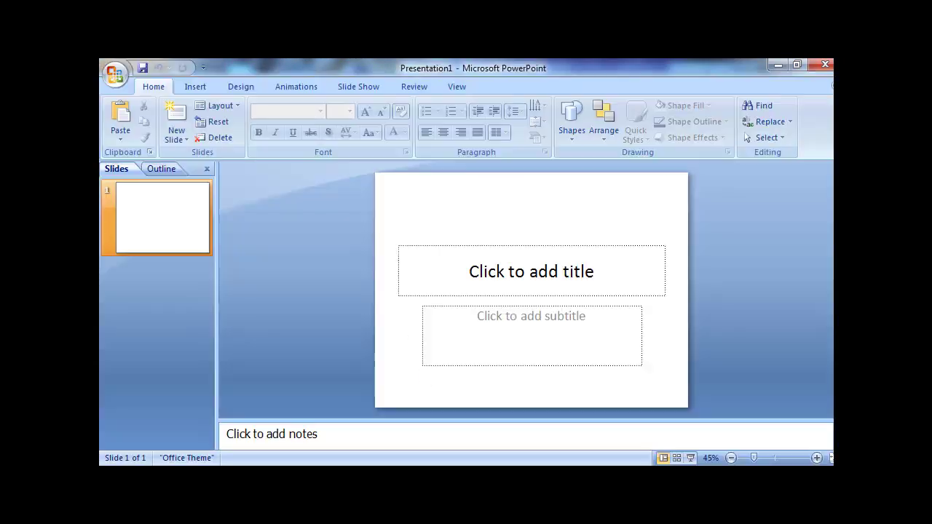
pyautogui.click(193, 85)
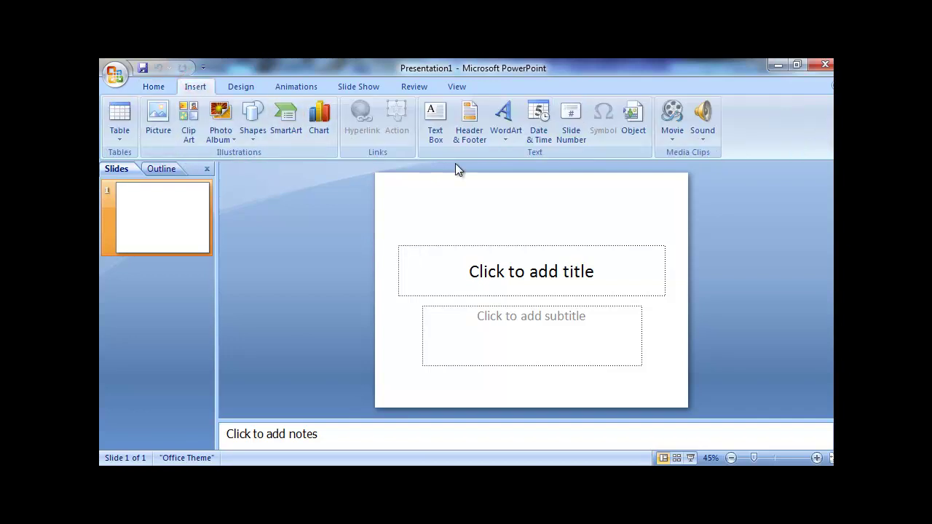
pyautogui.click(295, 128)
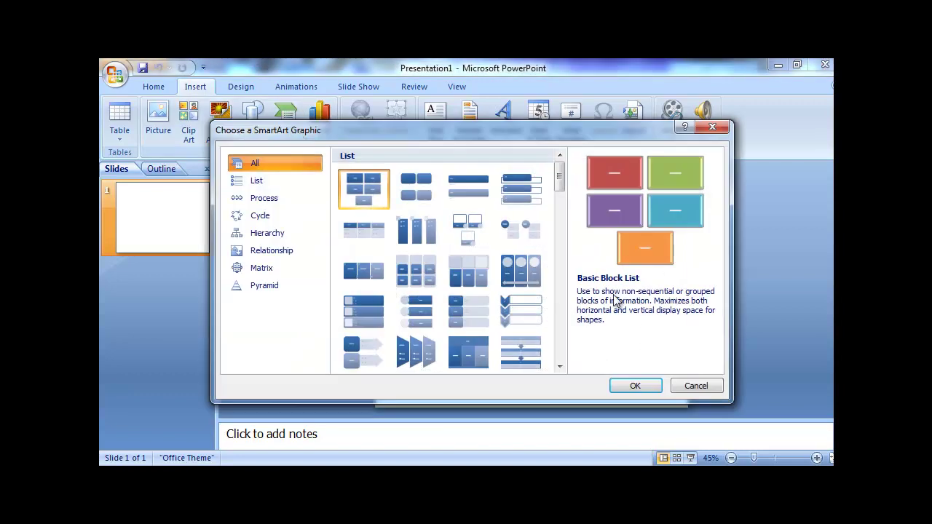
pyautogui.moveTo(565, 188)
pyautogui.mouseDown()
pyautogui.moveTo(560, 207)
pyautogui.moveTo(562, 179)
pyautogui.mouseUp()
pyautogui.click(356, 321)
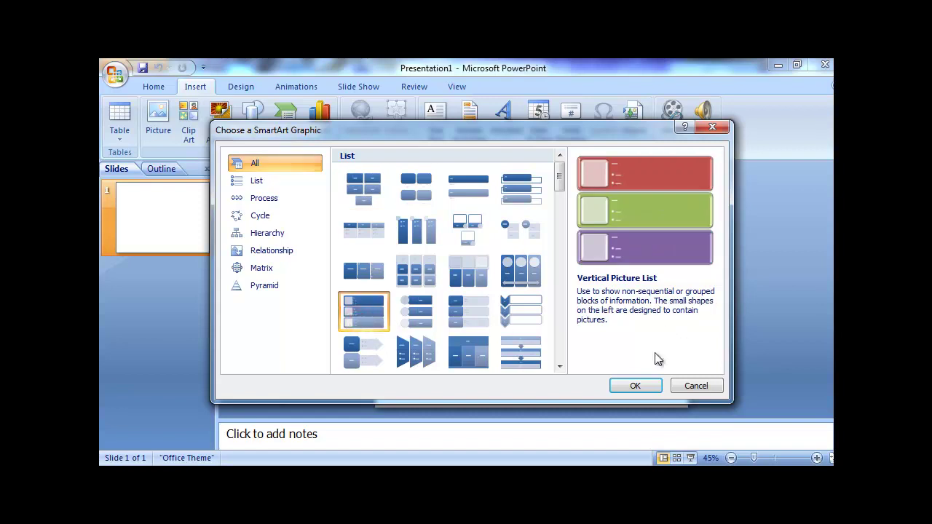
pyautogui.click(648, 388)
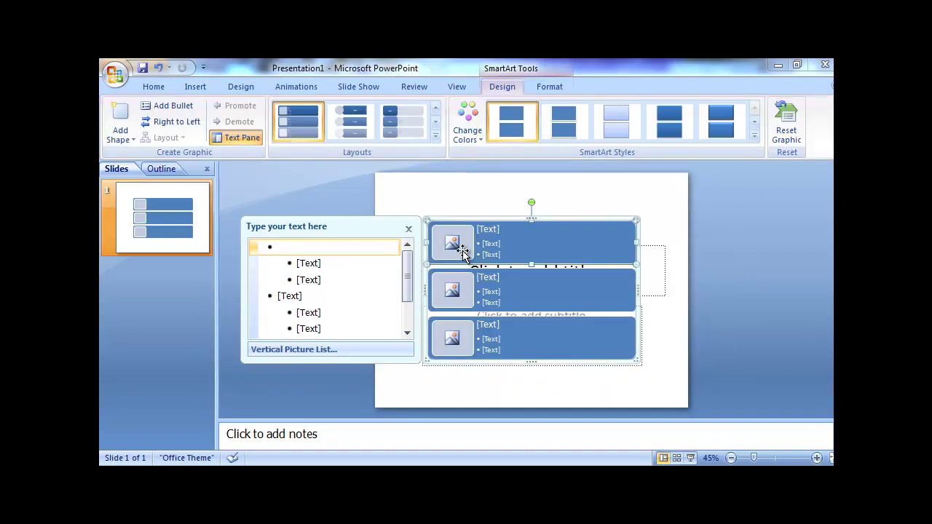
pyautogui.click(461, 248)
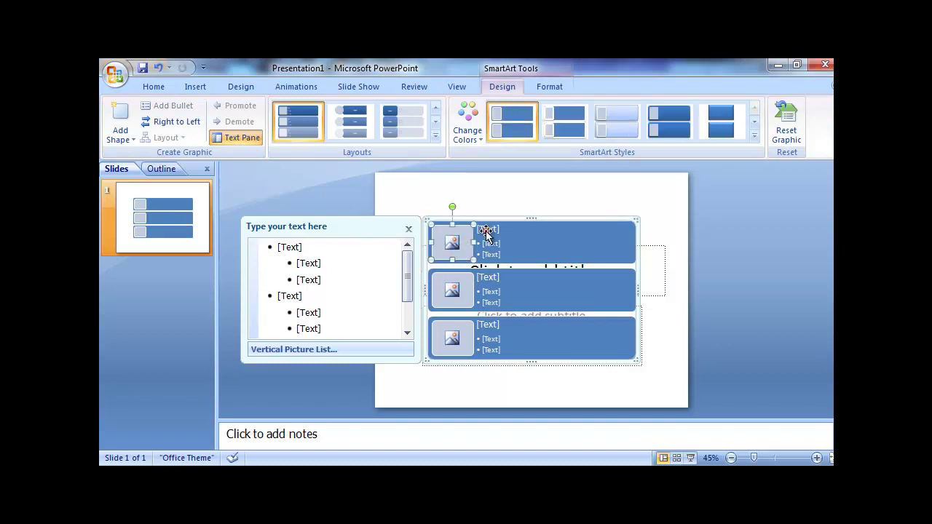
# - Recolor the SmartArt graphic with the last Colorful scheme, giving teal, green and orange boxes
pyautogui.click(486, 230)
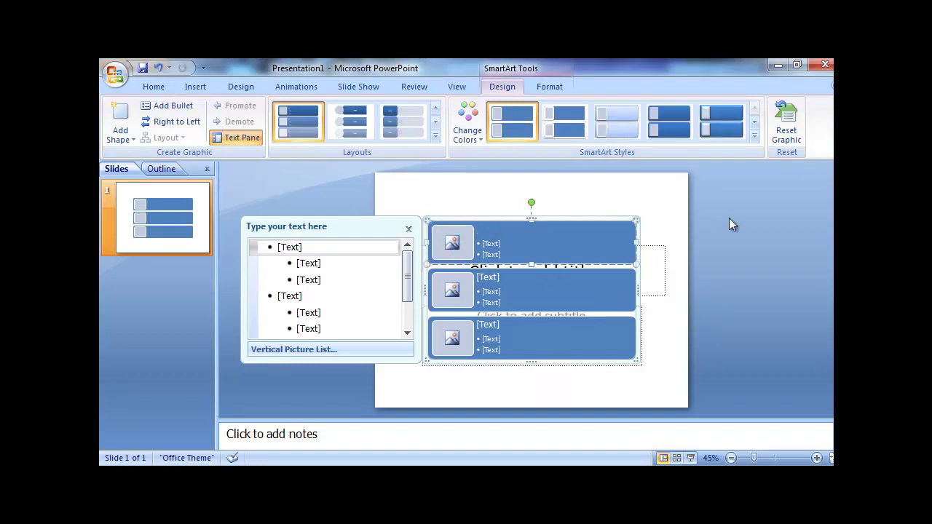
pyautogui.click(467, 126)
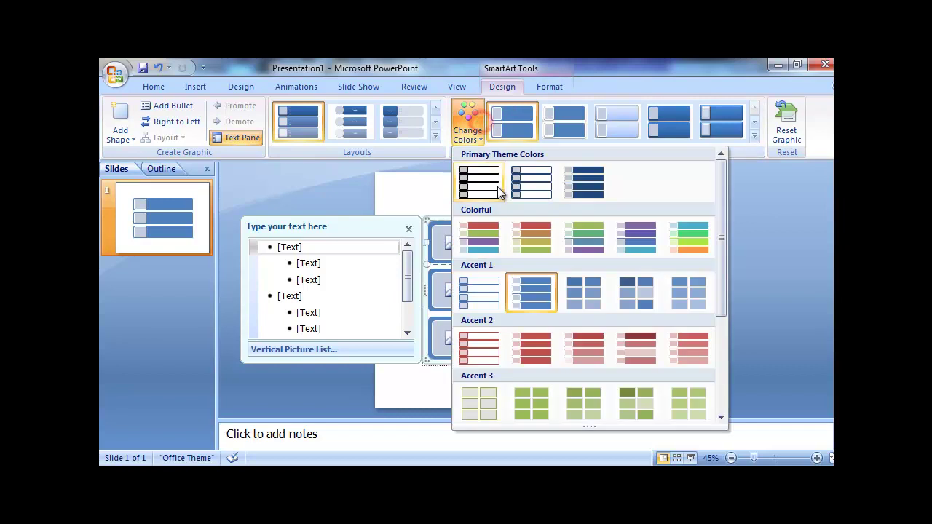
pyautogui.moveTo(716, 231); pyautogui.dragTo(715, 207)
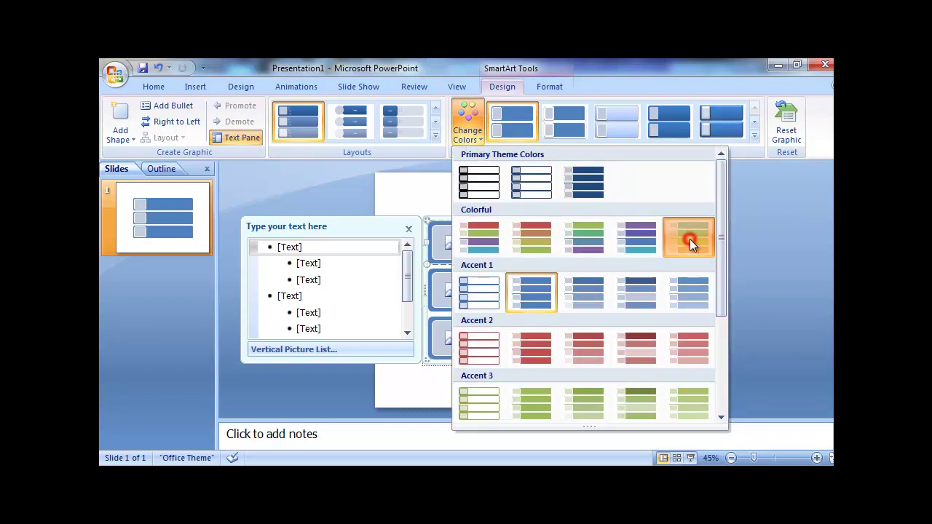
pyautogui.click(689, 237)
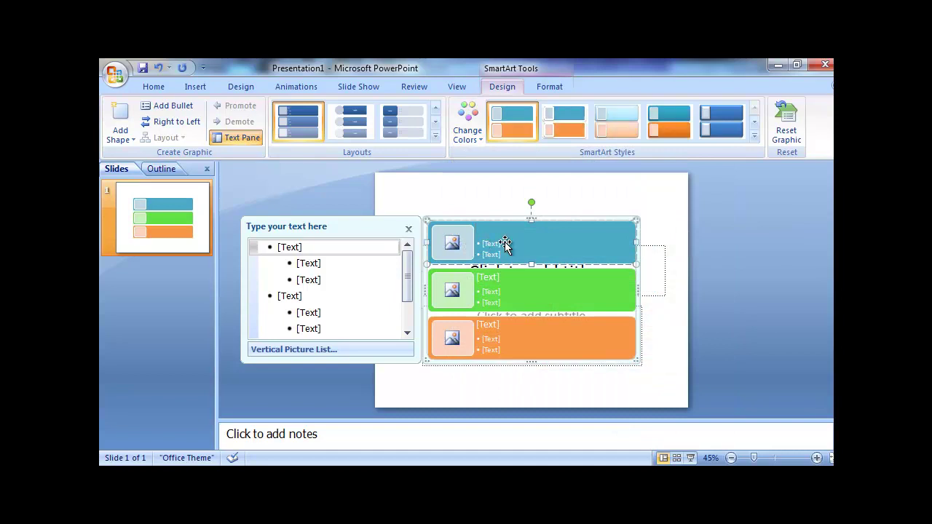
# - Replace all placeholder text in the first SmartArt box with "Introd"
pyautogui.moveTo(500, 254); pyautogui.dragTo(466, 222)
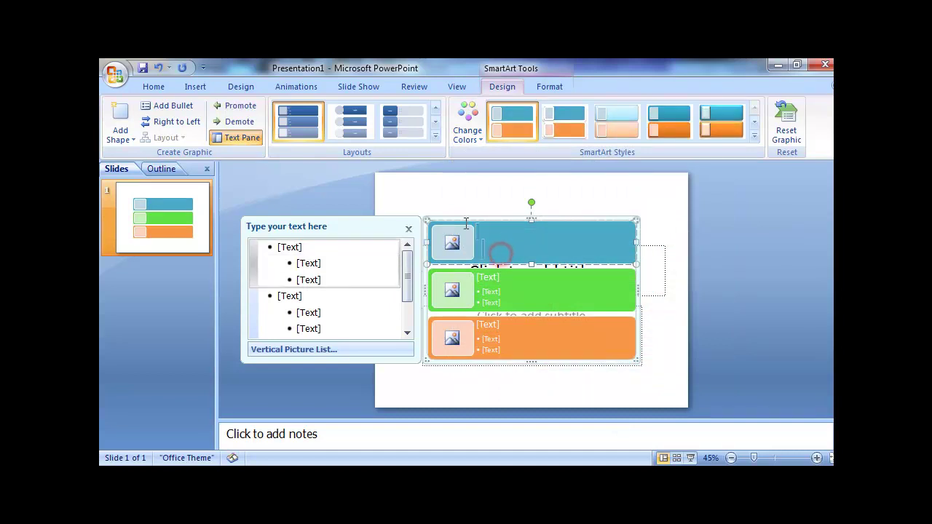
pyautogui.press('Delete')
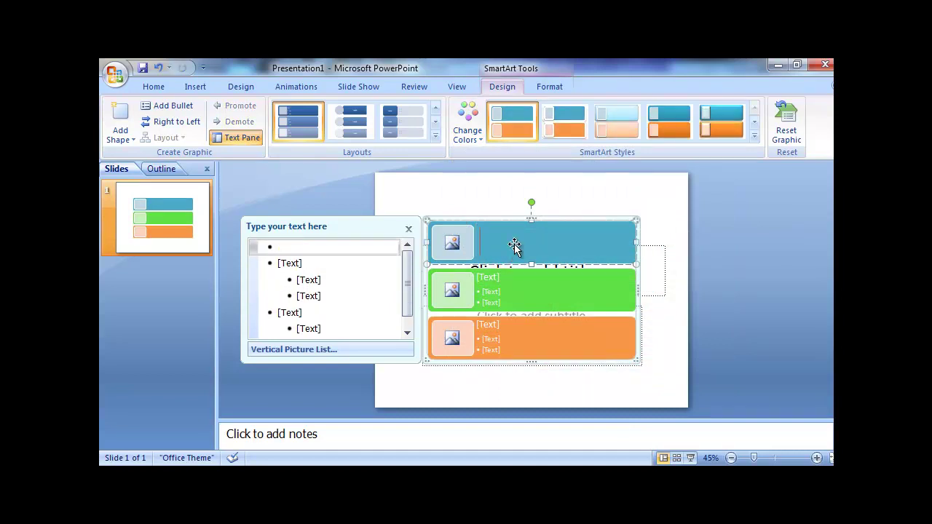
pyautogui.write('Introd')
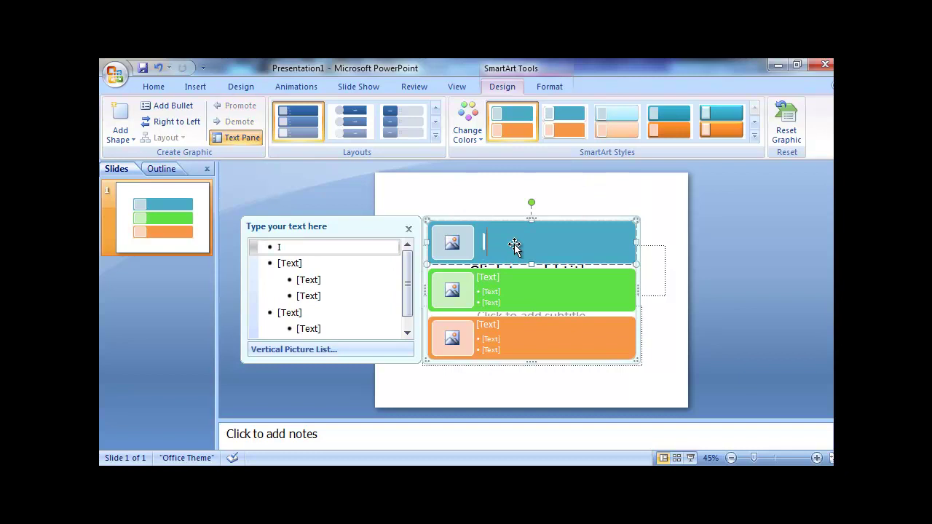
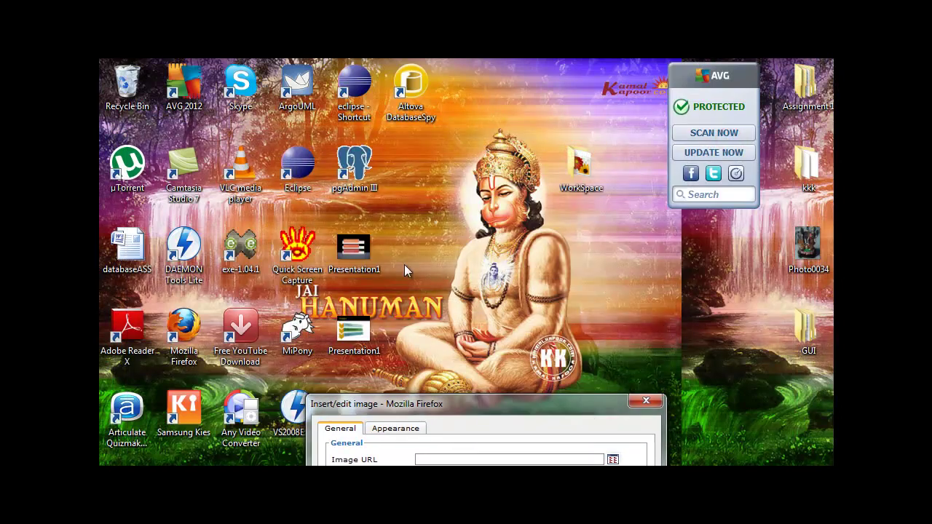
# - Open the homepage image from the desktop WorkSpace folder in Microsoft Office Picture Manager, dismiss the activation wizard, and maximize the window
pyautogui.doubleClick(583, 156)
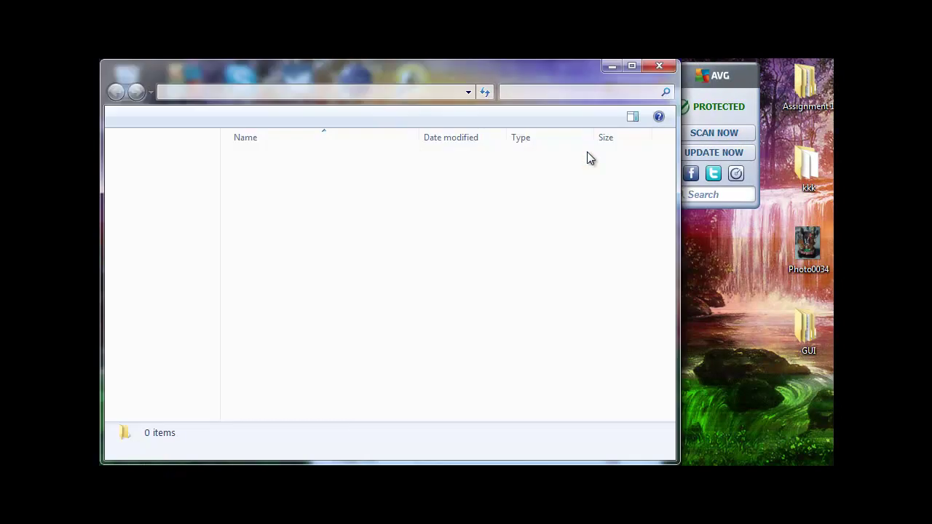
pyautogui.click(285, 171)
pyautogui.rightClick(284, 171)
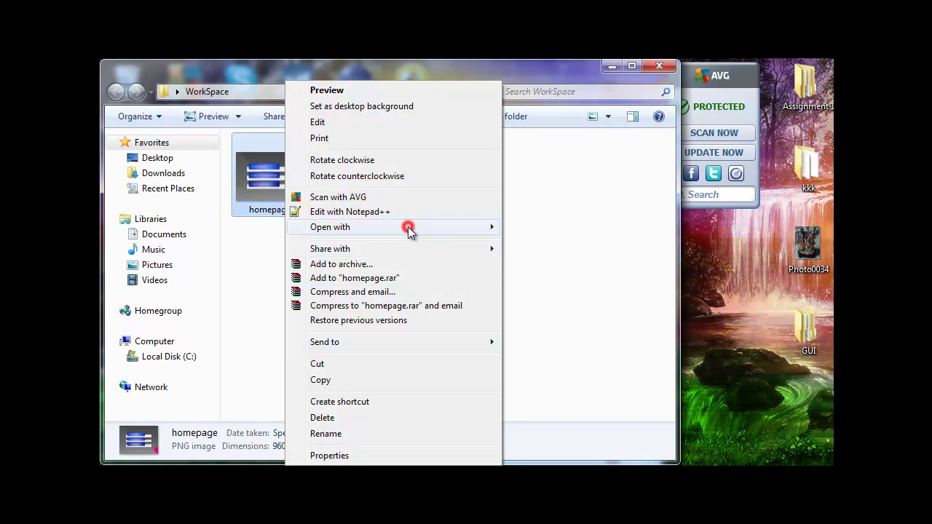
pyautogui.moveTo(410, 229)
pyautogui.click(553, 230)
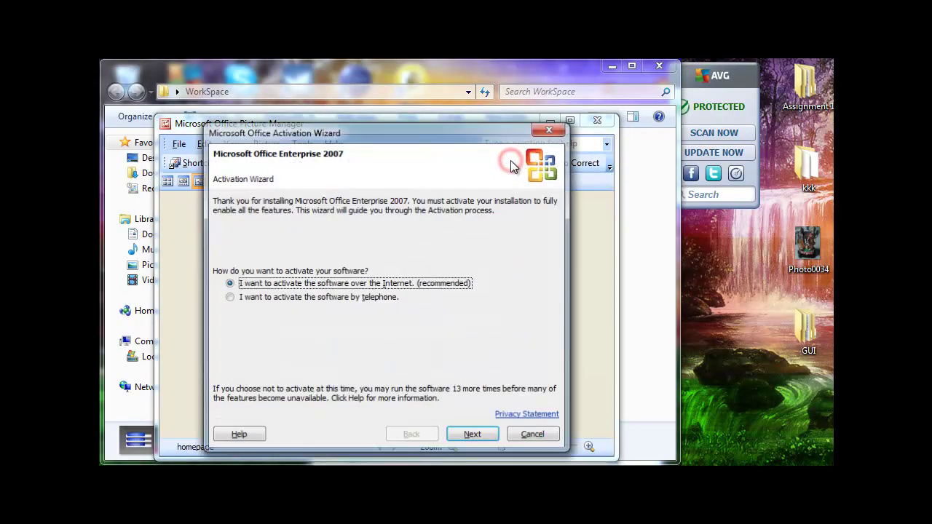
pyautogui.click(536, 130)
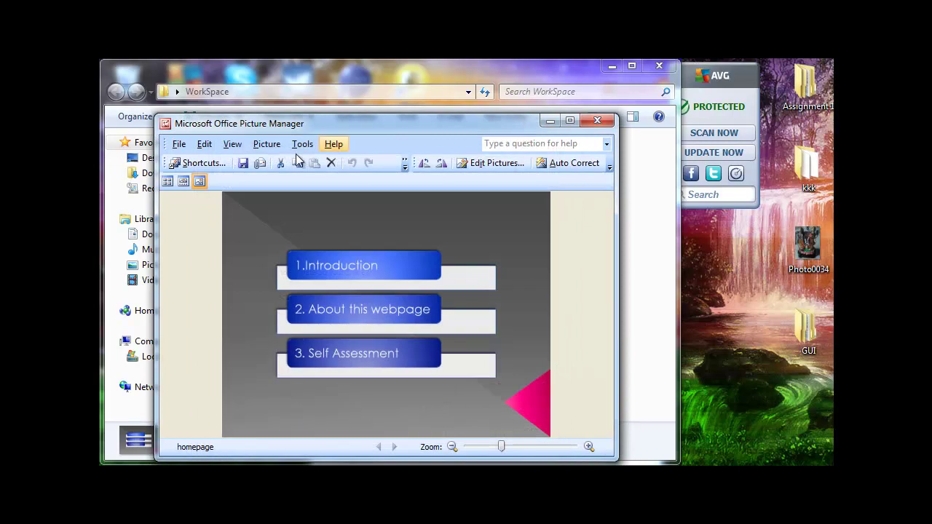
pyautogui.click(570, 120)
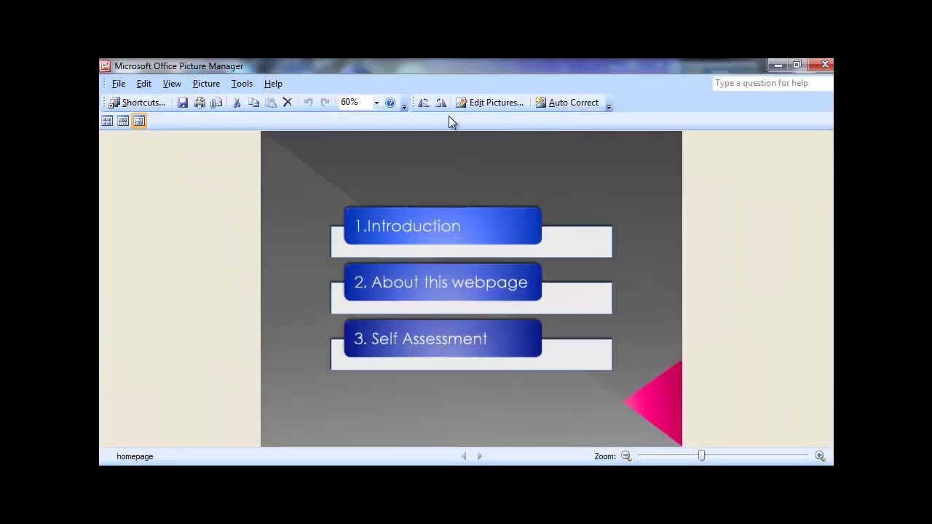
# - Crop the homepage picture by 87 pixels left, 53 right, 121 top and 113 bottom, save it, and close Picture Manager
pyautogui.click(478, 104)
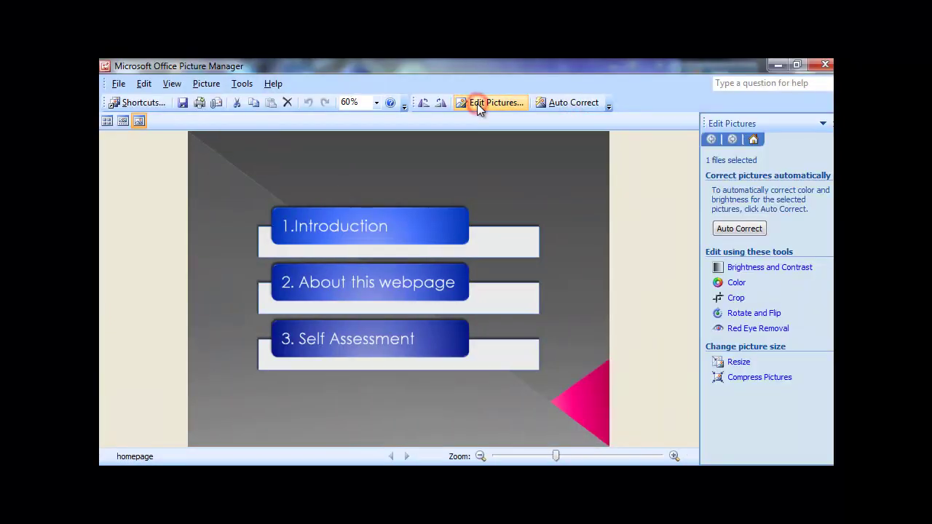
pyautogui.click(734, 298)
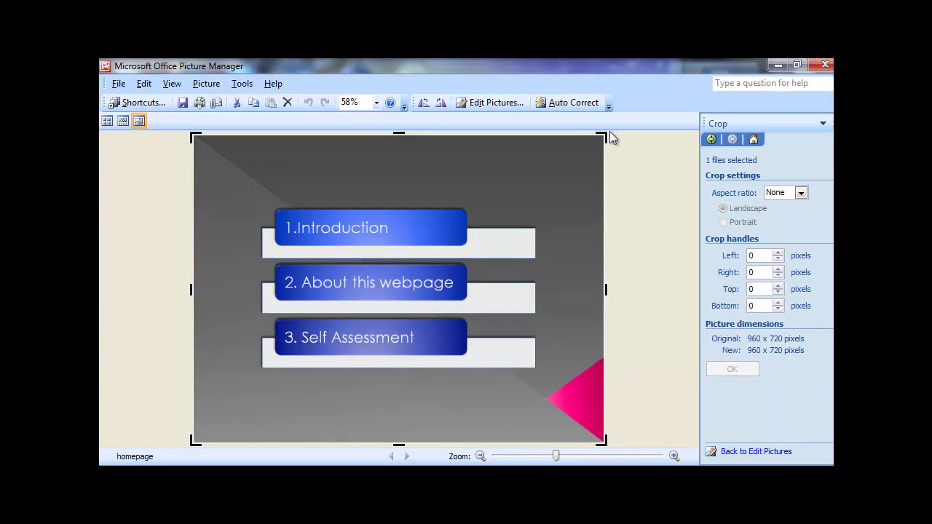
pyautogui.moveTo(602, 137); pyautogui.dragTo(582, 187)
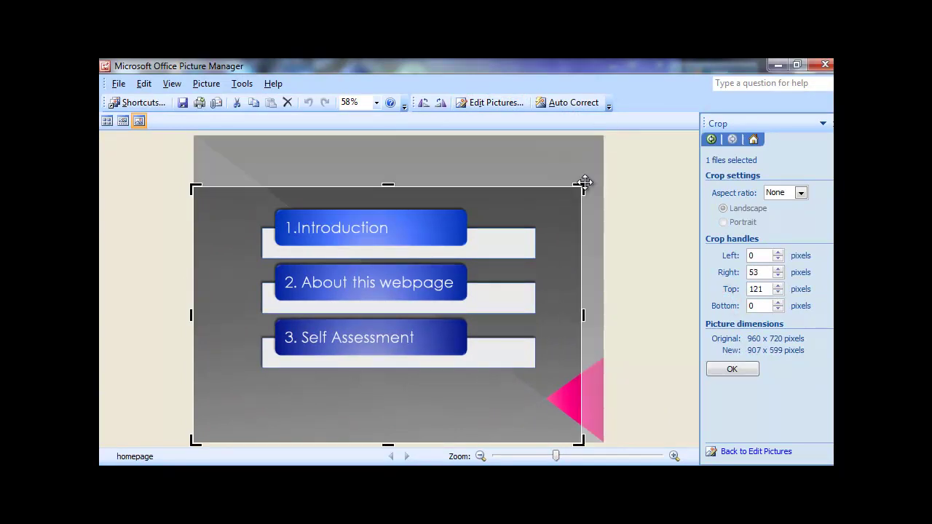
pyautogui.moveTo(195, 443); pyautogui.dragTo(230, 397)
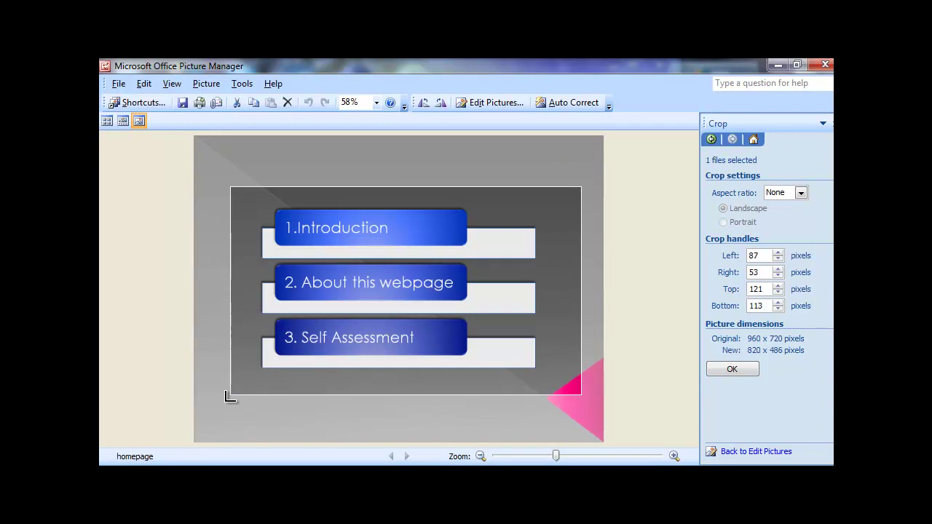
pyautogui.click(715, 370)
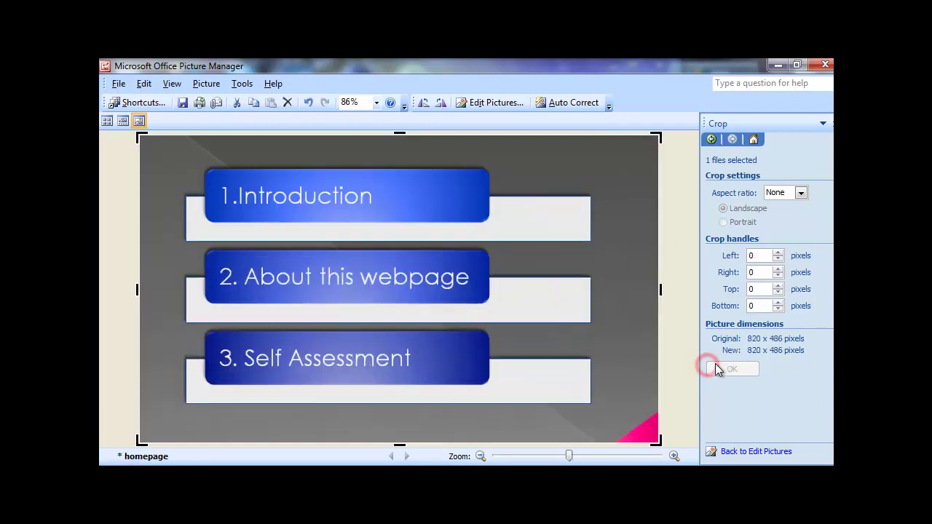
pyautogui.click(177, 104)
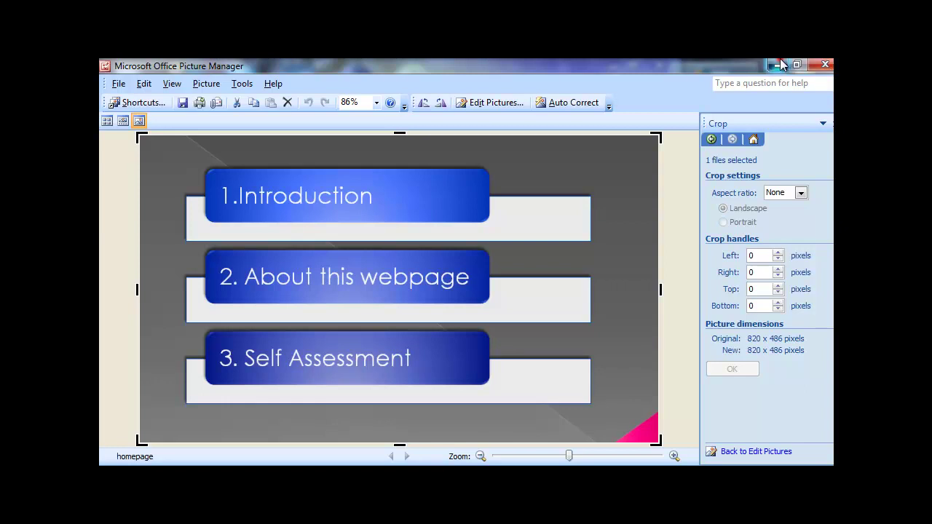
pyautogui.click(827, 67)
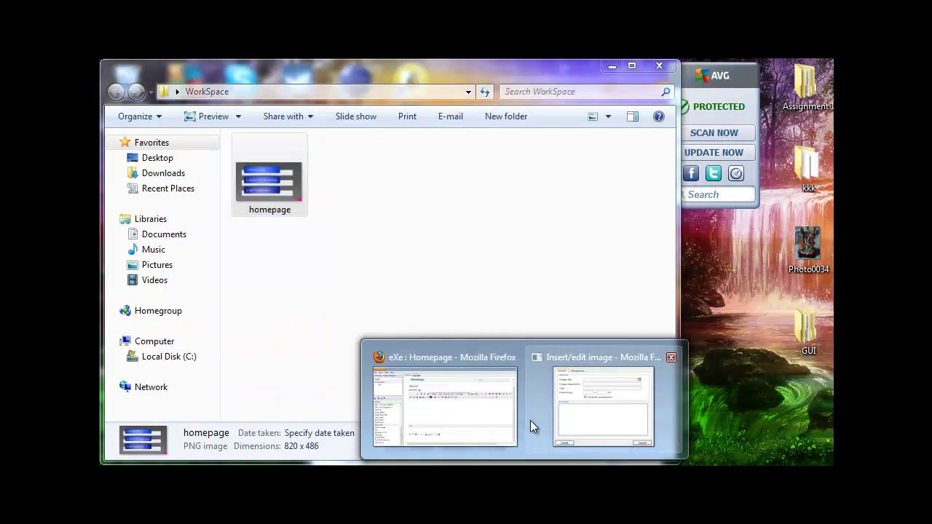
# - Close the open Insert/edit image window and switch to the eXe window showing the Homepage
pyautogui.click(576, 410)
pyautogui.moveTo(498, 407); pyautogui.dragTo(461, 61)
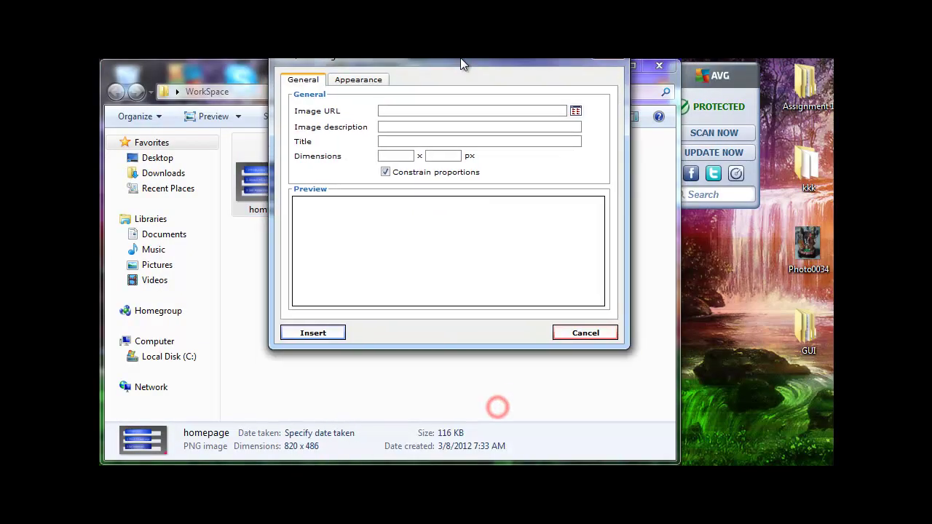
pyautogui.click(608, 66)
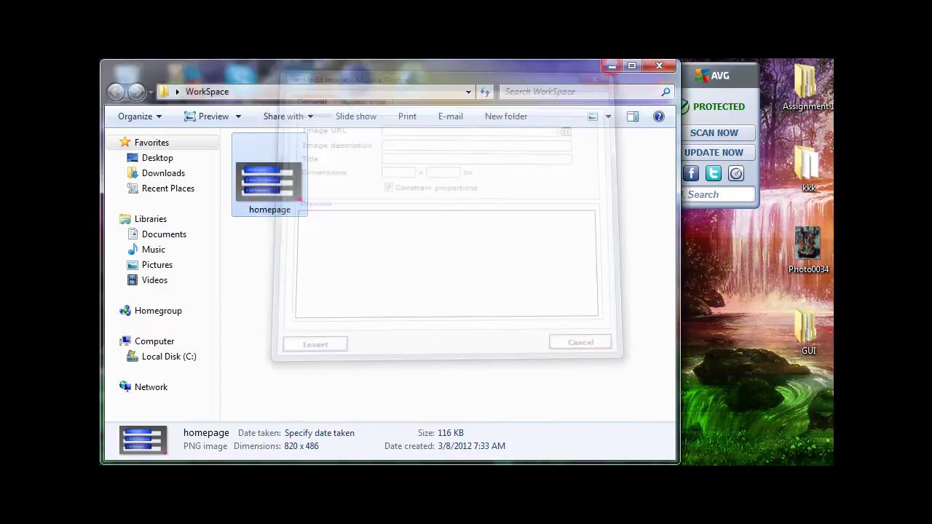
pyautogui.click(514, 470)
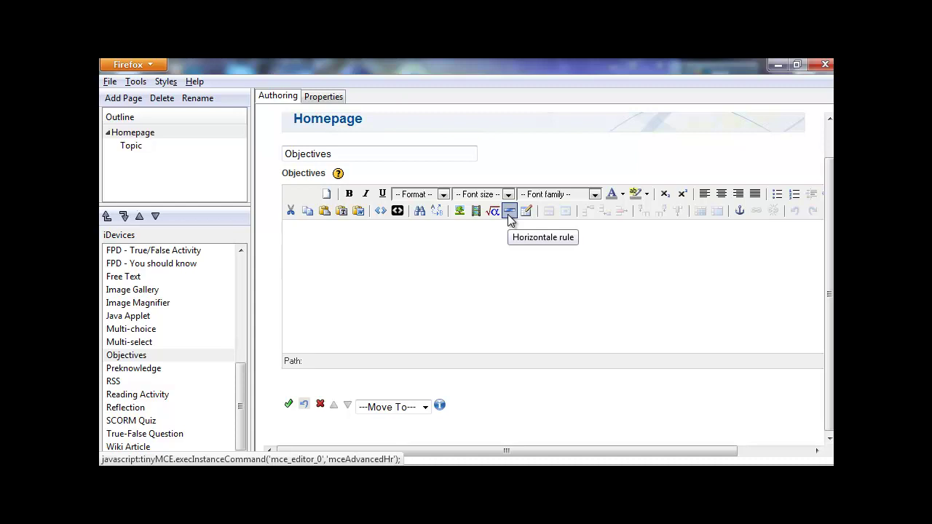
# - Start inserting an image in the Objectives text and choose the homepage picture from the desktop WorkSpace folder
pyautogui.click(457, 212)
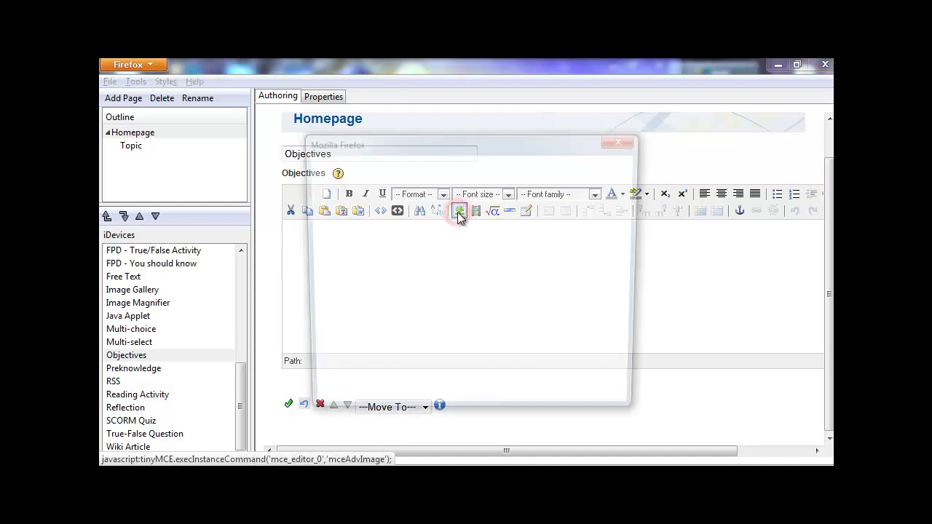
pyautogui.moveTo(444, 150); pyautogui.dragTo(438, 205)
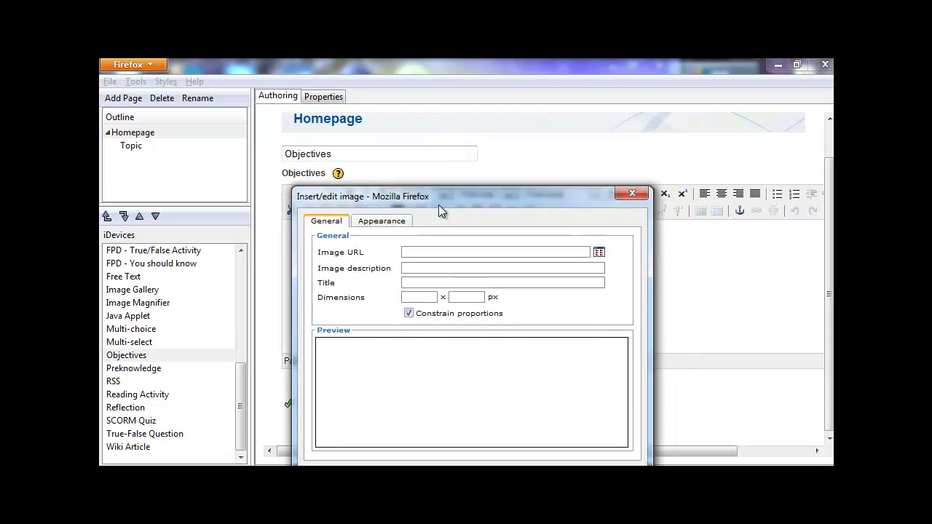
pyautogui.click(599, 252)
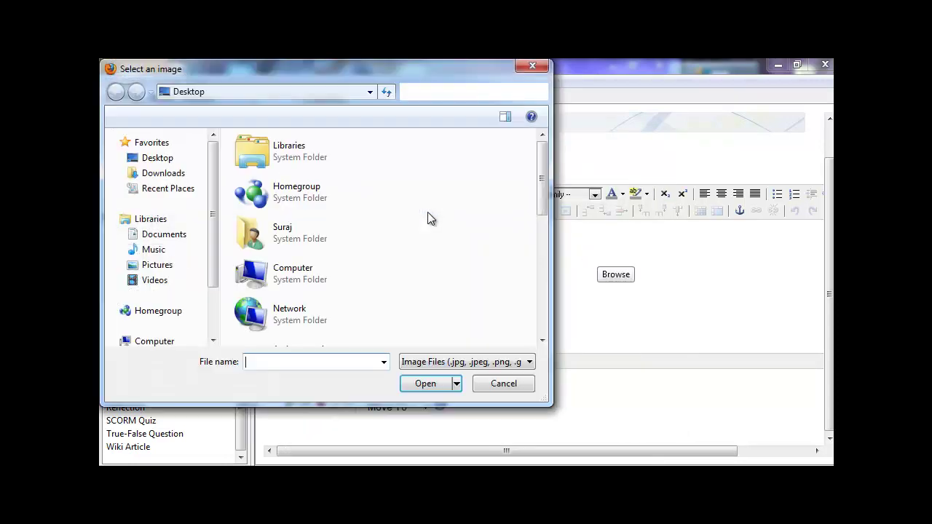
pyautogui.moveTo(537, 185); pyautogui.dragTo(531, 269)
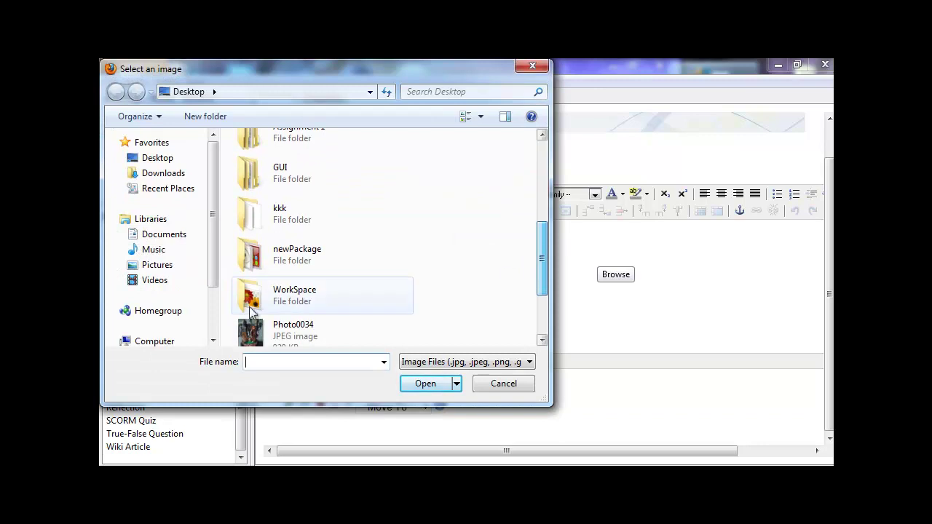
pyautogui.doubleClick(277, 306)
pyautogui.click(266, 181)
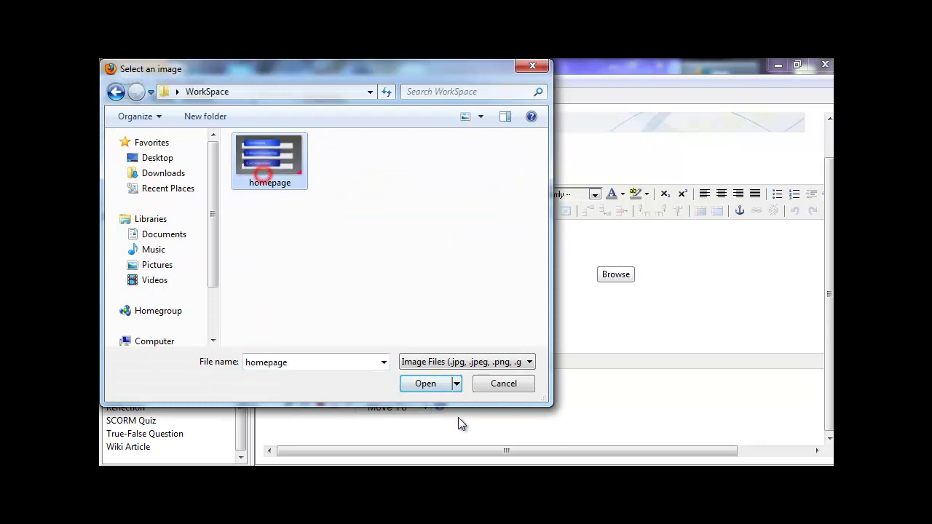
pyautogui.click(426, 383)
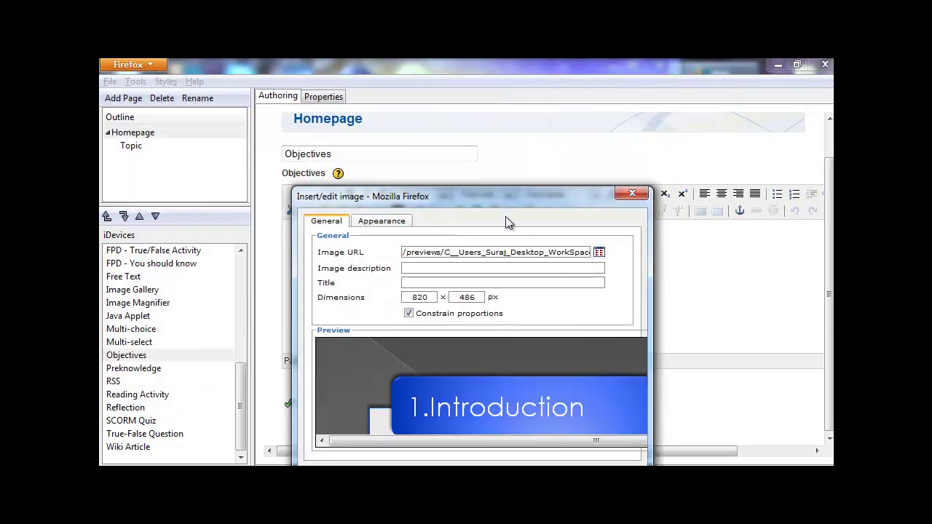
# - Set the image dimensions to 200 x 119 px with proportions constrained
pyautogui.moveTo(508, 206); pyautogui.dragTo(480, 85)
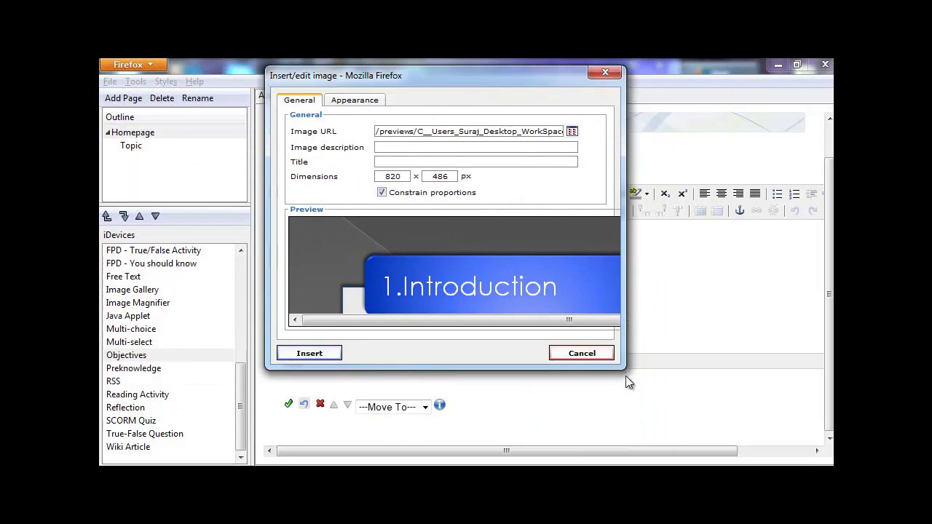
pyautogui.doubleClick(410, 176)
pyautogui.write('400')
pyautogui.click(513, 298)
pyautogui.doubleClick(501, 176)
pyautogui.click(463, 176)
pyautogui.doubleClick(403, 176)
pyautogui.click(470, 242)
# - Look at the image's appearance options, return to its general settings, and enlarge the Insert/edit image window for a wider preview
pyautogui.moveTo(563, 72); pyautogui.dragTo(585, 67)
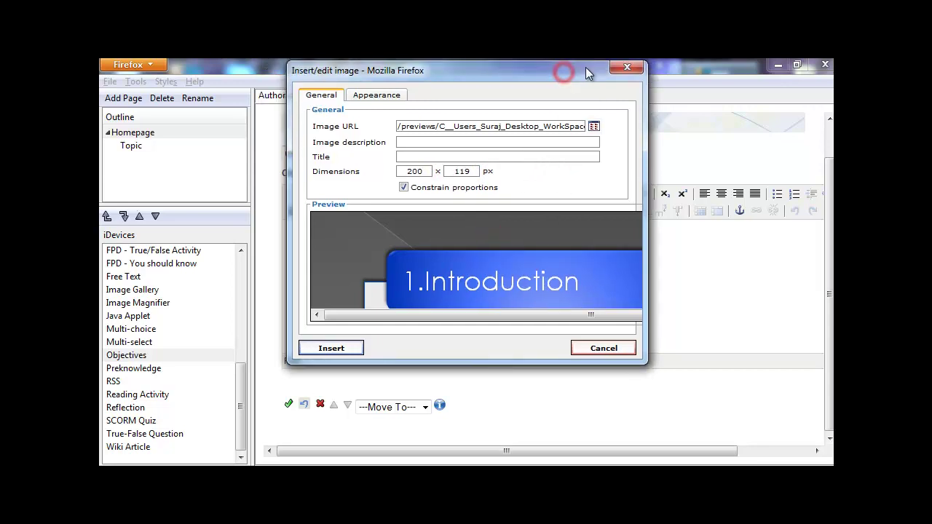
pyautogui.click(383, 97)
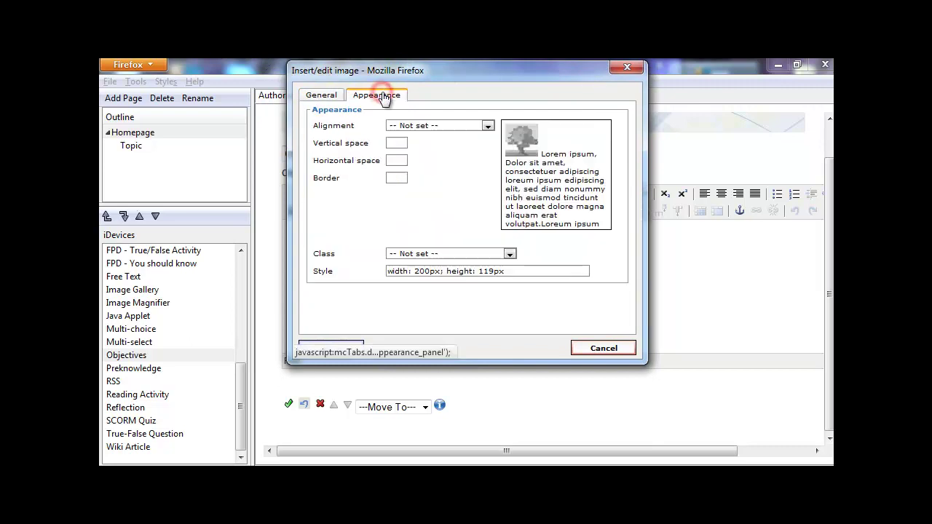
pyautogui.click(321, 97)
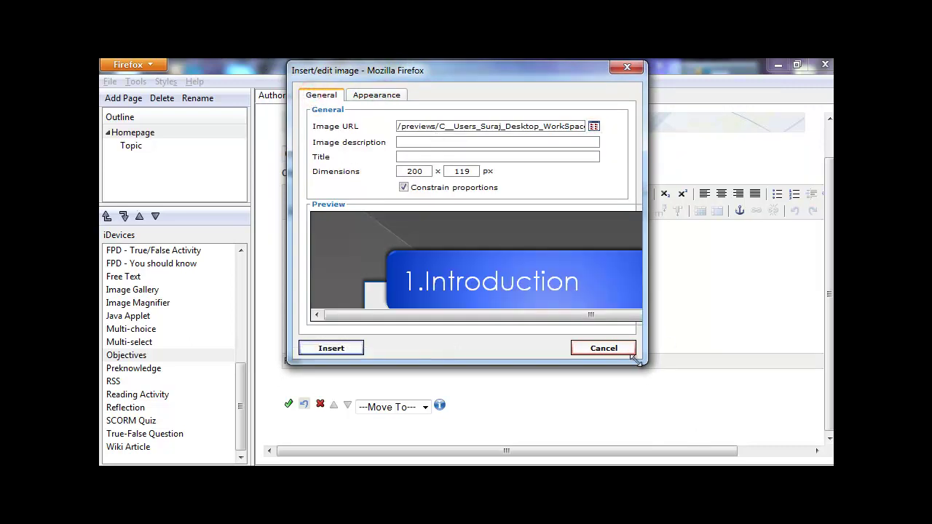
pyautogui.moveTo(640, 361); pyautogui.dragTo(843, 465)
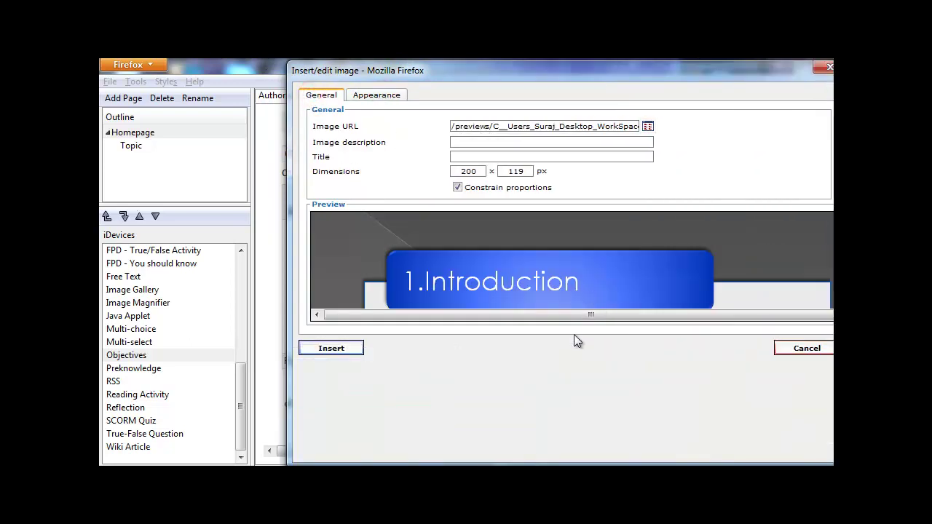
pyautogui.moveTo(618, 80); pyautogui.dragTo(457, 67)
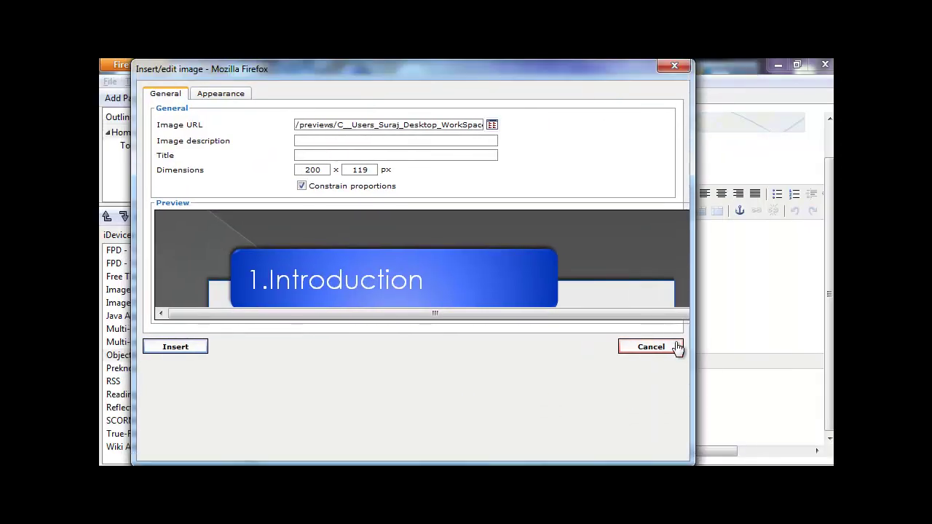
pyautogui.click(614, 314)
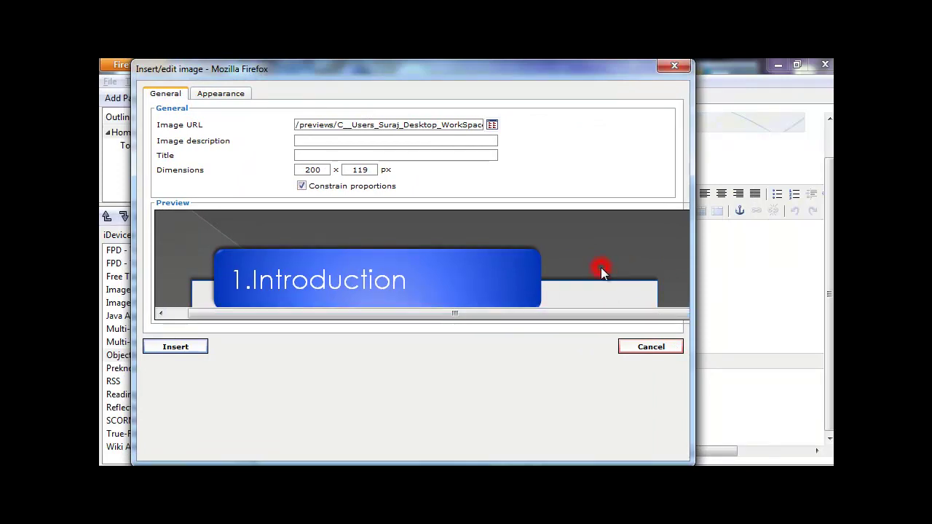
pyautogui.click(386, 187)
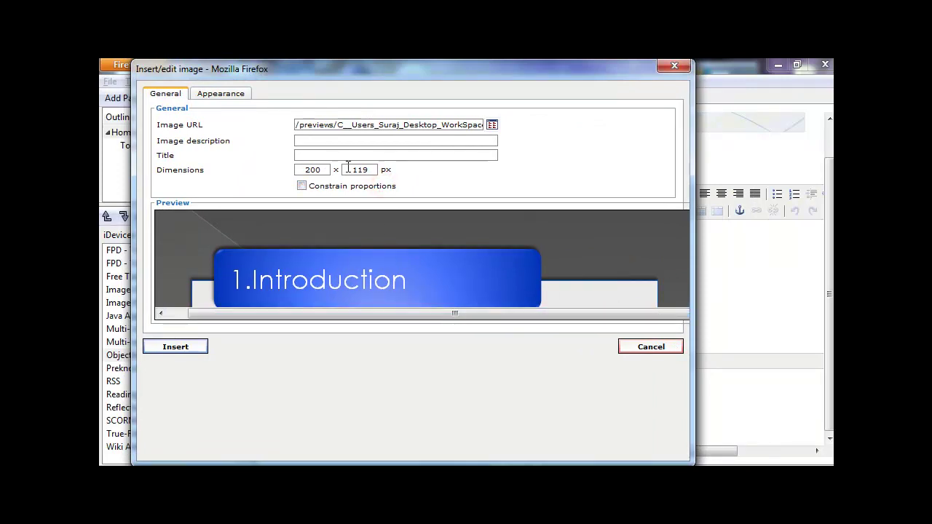
pyautogui.click(321, 171)
pyautogui.click(674, 65)
# - Start inserting an image again, turn off constrained proportions, and choose the homepage picture as its source
pyautogui.click(459, 210)
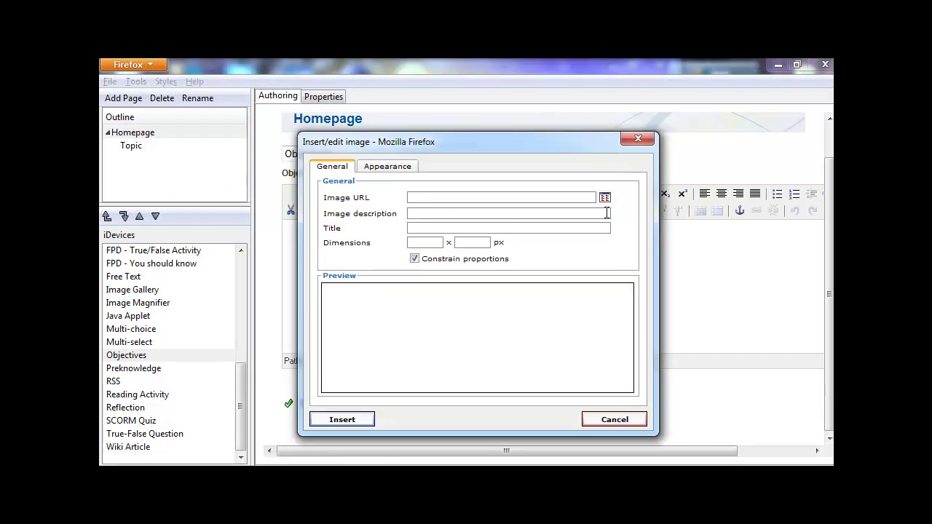
pyautogui.click(487, 255)
pyautogui.click(414, 259)
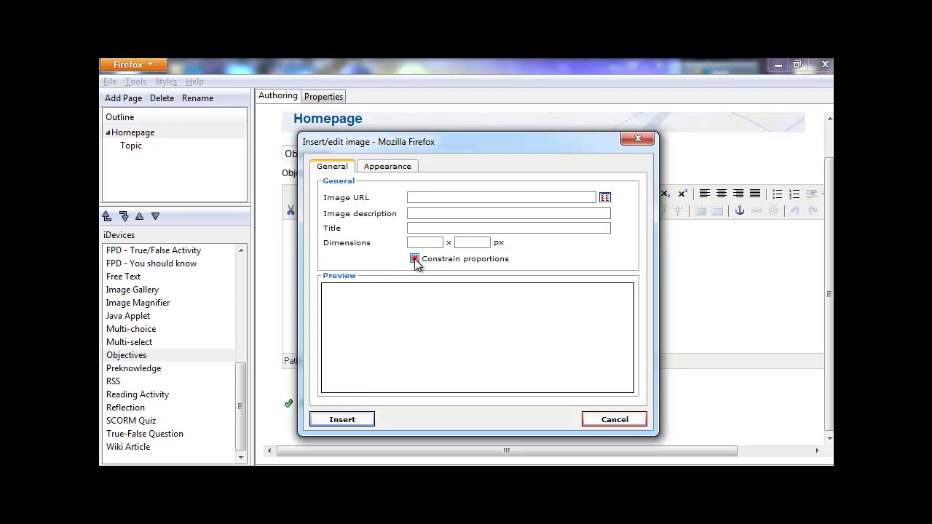
pyautogui.click(606, 198)
pyautogui.click(295, 179)
pyautogui.click(436, 384)
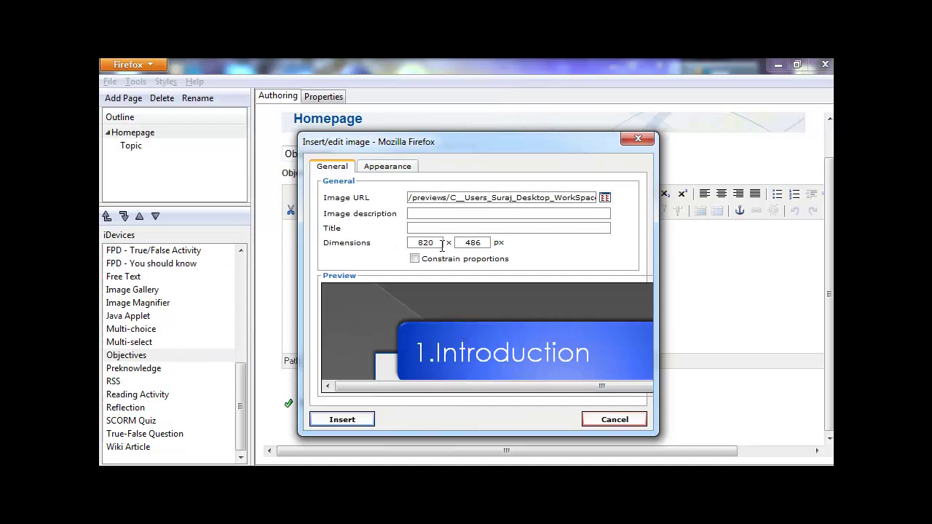
# - Reduce the image's width while leaving its height at 486 px, and insert it into the Objectives text
pyautogui.moveTo(436, 241); pyautogui.dragTo(381, 243)
pyautogui.press('BackSpace')
pyautogui.click(574, 249)
pyautogui.click(342, 420)
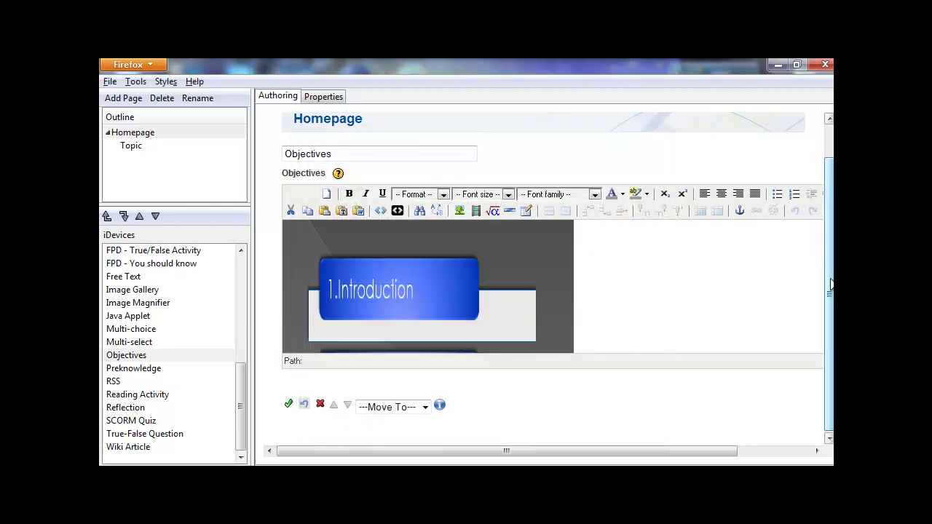
# - Resize the inserted picture in the Objectives text, reducing its height and widening it so the box labels are no longer squeezed
pyautogui.click(364, 304)
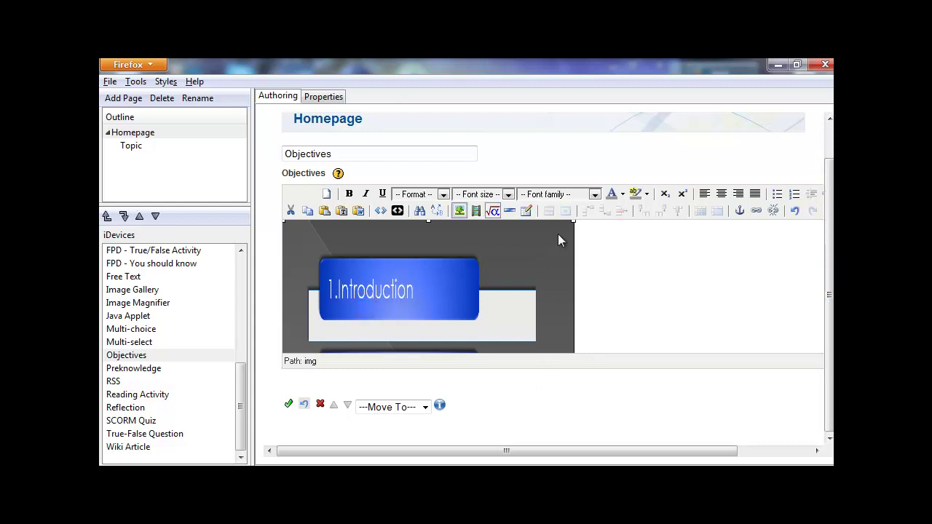
pyautogui.moveTo(573, 220); pyautogui.dragTo(514, 273)
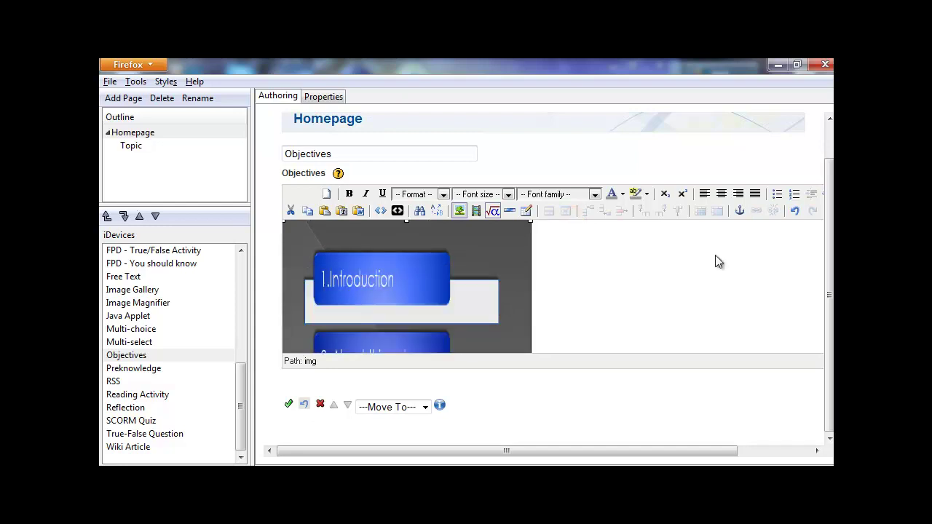
pyautogui.click(336, 284)
pyautogui.moveTo(337, 284); pyautogui.dragTo(466, 274)
pyautogui.click(528, 295)
pyautogui.moveTo(824, 280); pyautogui.dragTo(827, 324)
pyautogui.click(468, 279)
pyautogui.moveTo(531, 220); pyautogui.dragTo(469, 290)
pyautogui.moveTo(477, 336); pyautogui.dragTo(650, 328)
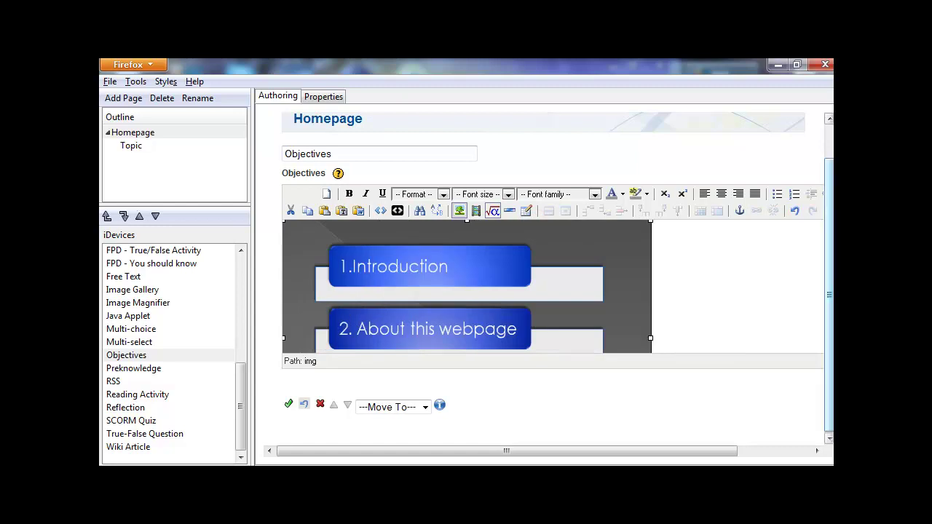
# - Centre the picture in the Objectives text and finish editing the Objectives iDevice
pyautogui.click(525, 275)
pyautogui.click(721, 193)
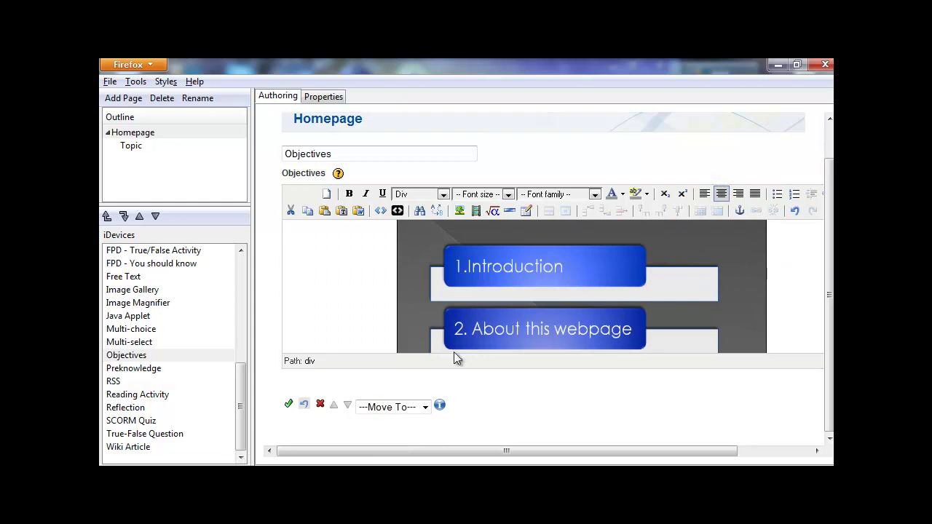
pyautogui.click(289, 406)
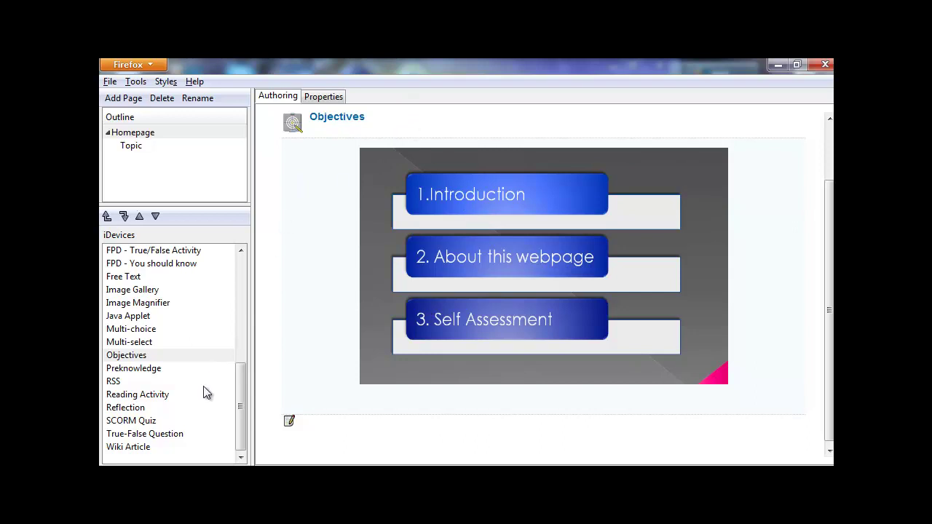
pyautogui.click(239, 400)
pyautogui.click(169, 279)
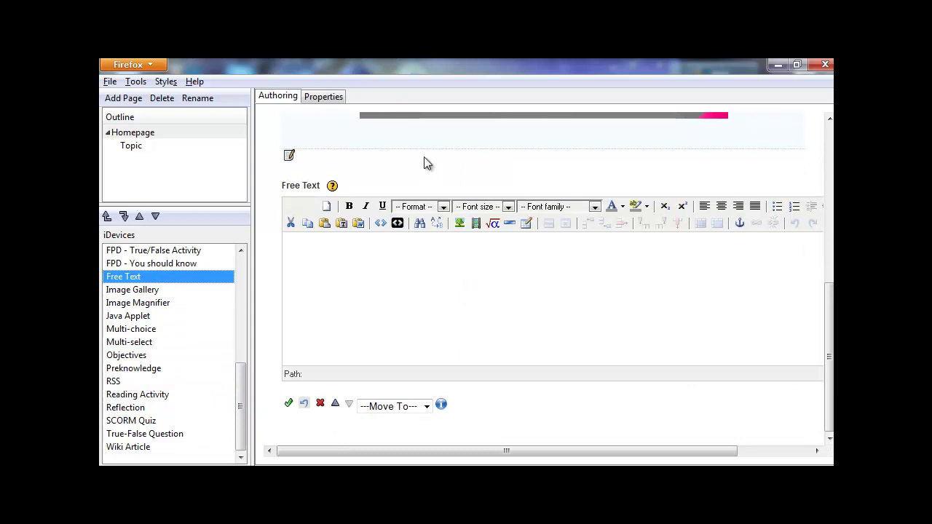
pyautogui.click(423, 155)
pyautogui.click(422, 150)
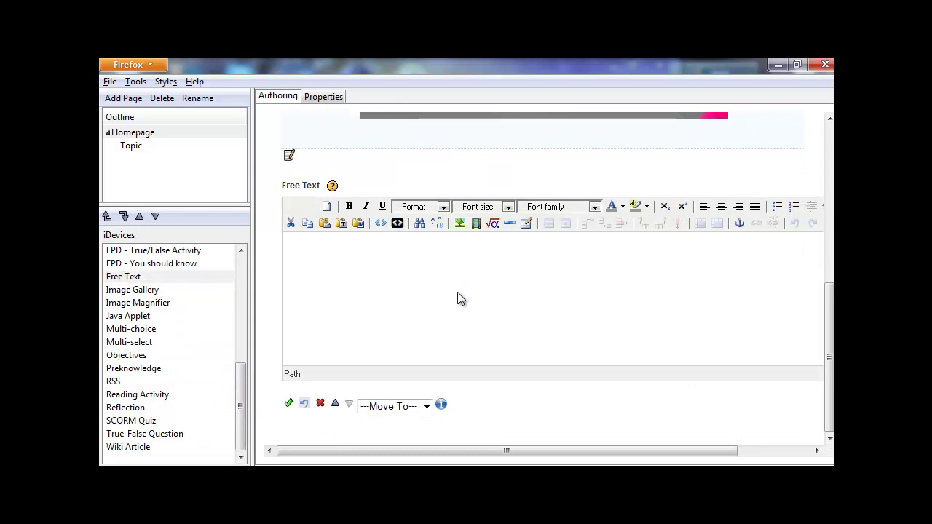
pyautogui.scroll(5, 430, 226)
pyautogui.scroll(-5, 460, 300)
pyautogui.scroll(2, 461, 300)
pyautogui.scroll(-2, 459, 298)
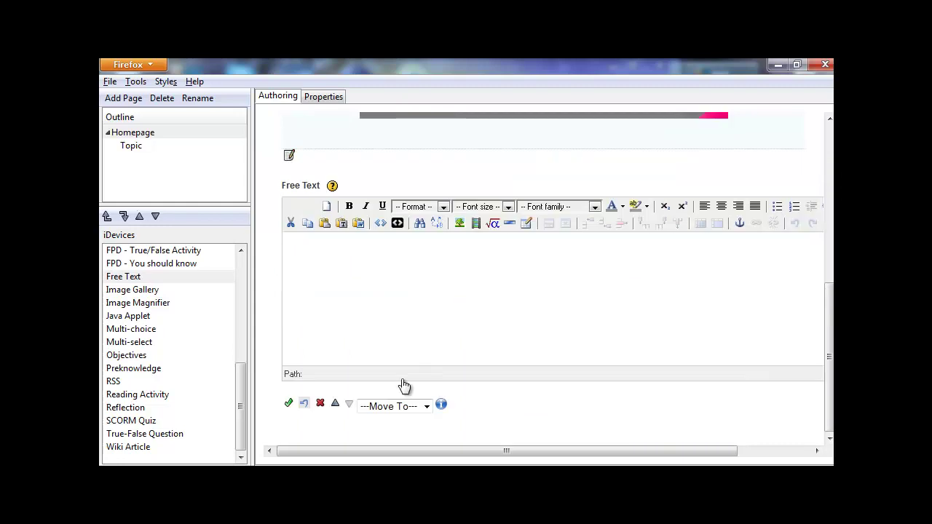
pyautogui.click(320, 403)
pyautogui.click(441, 253)
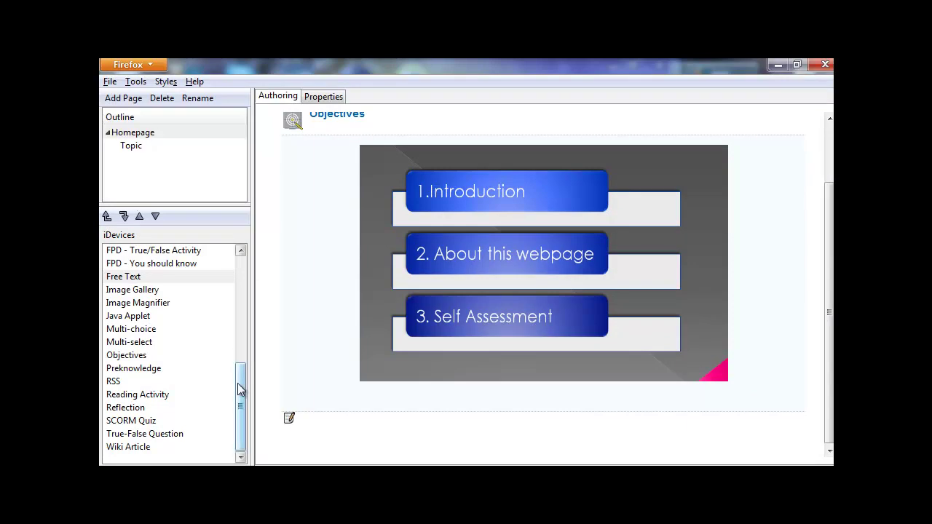
# - Add a Preknowledge iDevice to the Homepage and title it "Introduction"
pyautogui.click(193, 366)
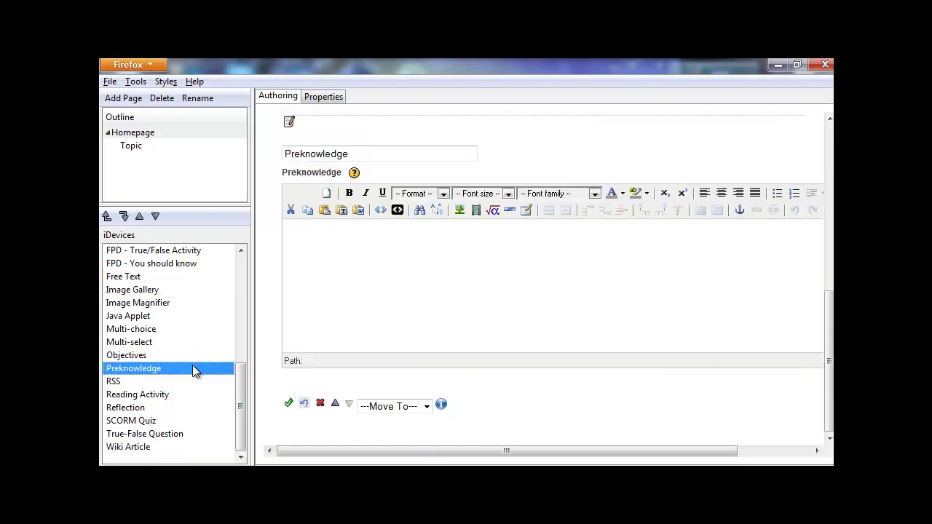
pyautogui.doubleClick(351, 154)
pyautogui.write('Int')
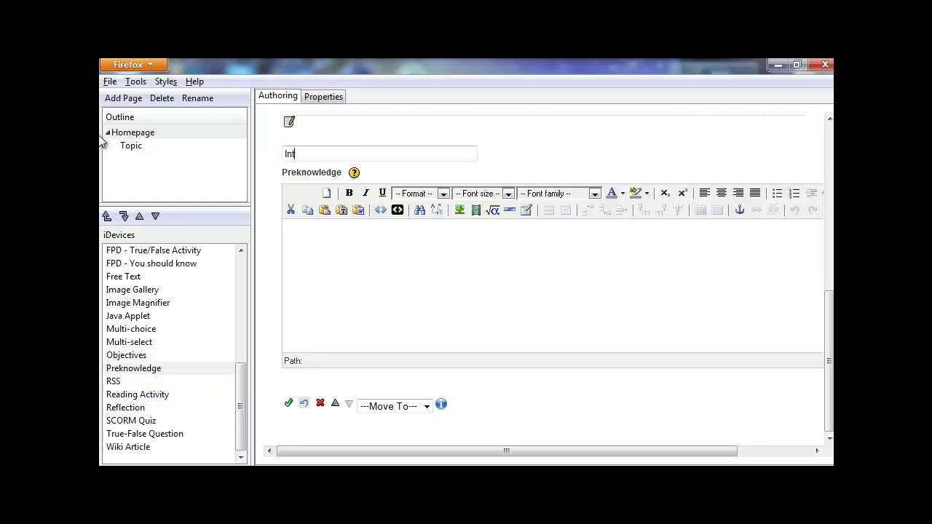
pyautogui.write('roduction')
# - Enter the introduction text "This webpage has been created to be used by 3J College and can be used for revision purposes."
pyautogui.click(366, 227)
pyautogui.write('This webpage')
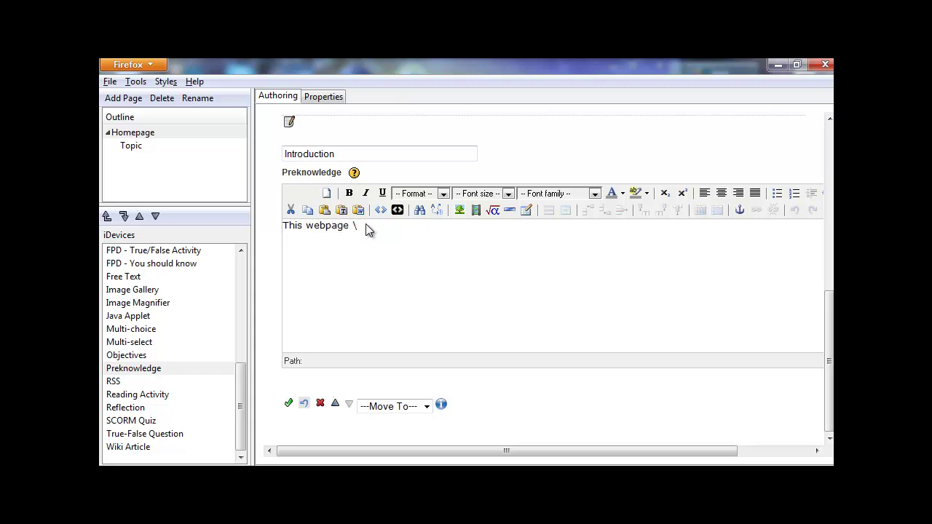
pyautogui.write(' has been created to be used by 3J C')
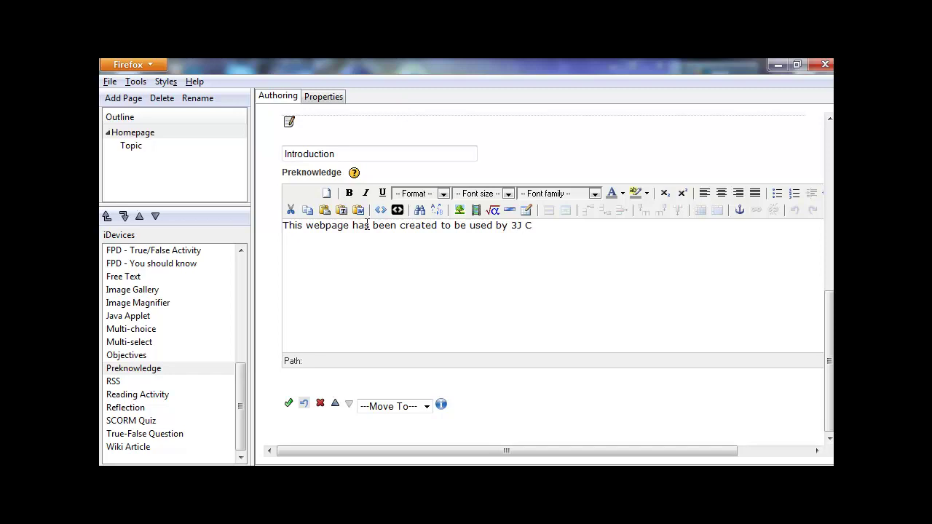
pyautogui.write('ollege an')
pyautogui.write('d will be')
pyautogui.press('BackSpace')
pyautogui.press('BackSpace')
pyautogui.press('BackSpace')
pyautogui.press('BackSpace')
pyautogui.press('BackSpace')
pyautogui.press('BackSpace')
pyautogui.press('BackSpace')
pyautogui.write('can be used for revision purposes .')
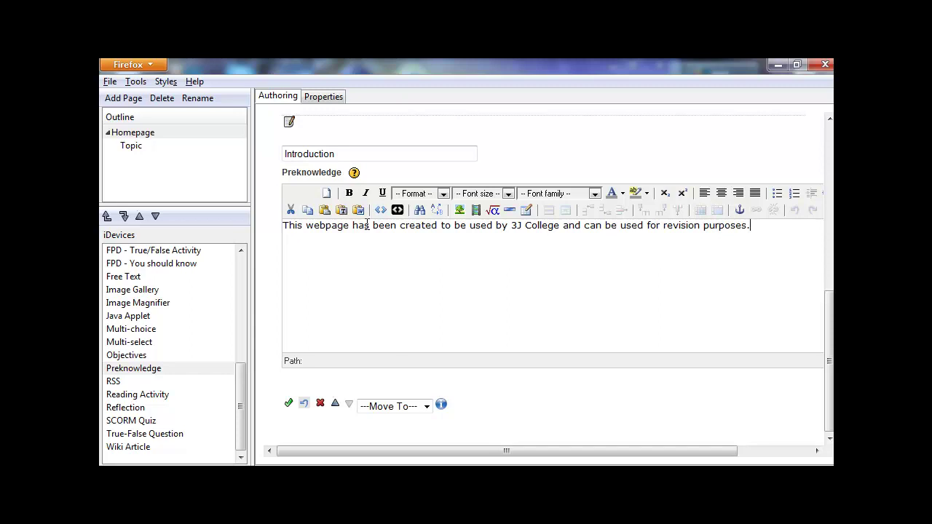
# - Add the sentence "This webpage covers the syllabus 4024 Mathematics O-Level" and finish editing the Introduction iDevice
pyautogui.write(' This webpage cover')
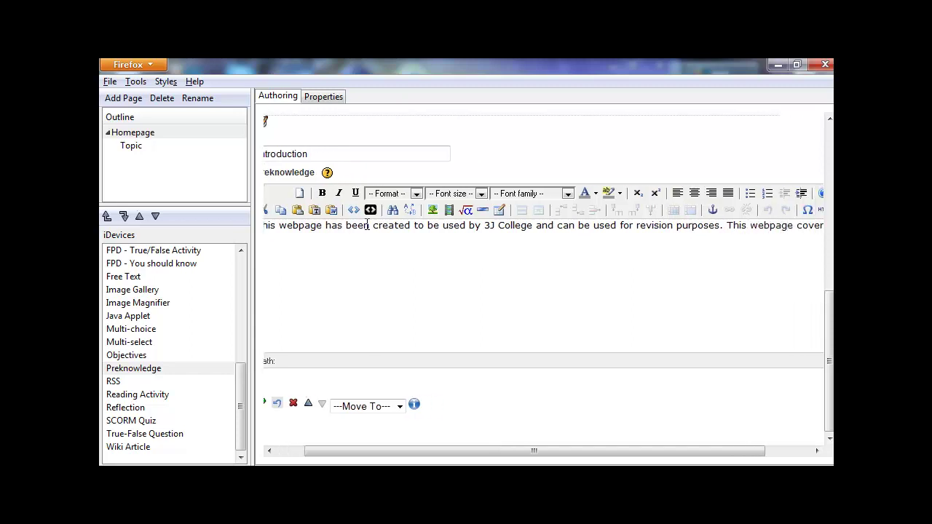
pyautogui.write('s the sy')
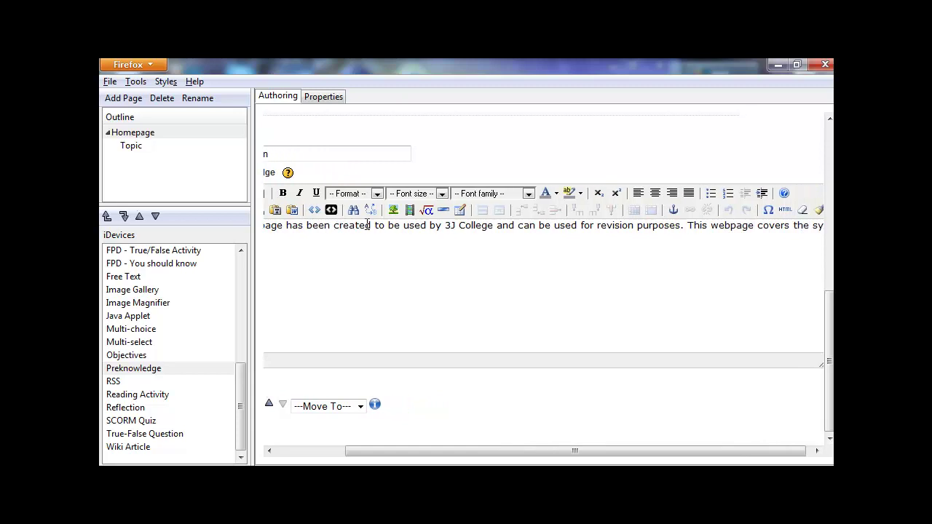
pyautogui.write('llabus 4024 Mathema')
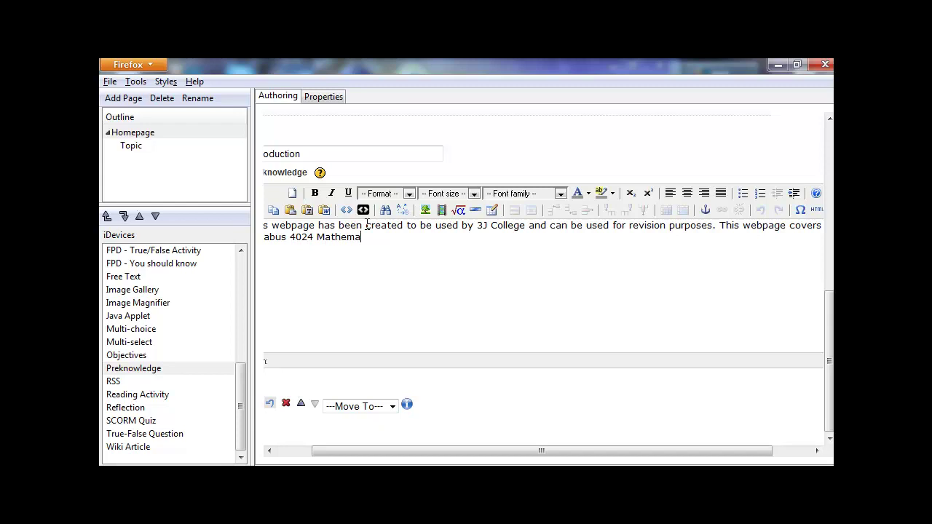
pyautogui.write('tics O-Level')
pyautogui.moveTo(354, 450); pyautogui.dragTo(261, 423)
pyautogui.click(289, 403)
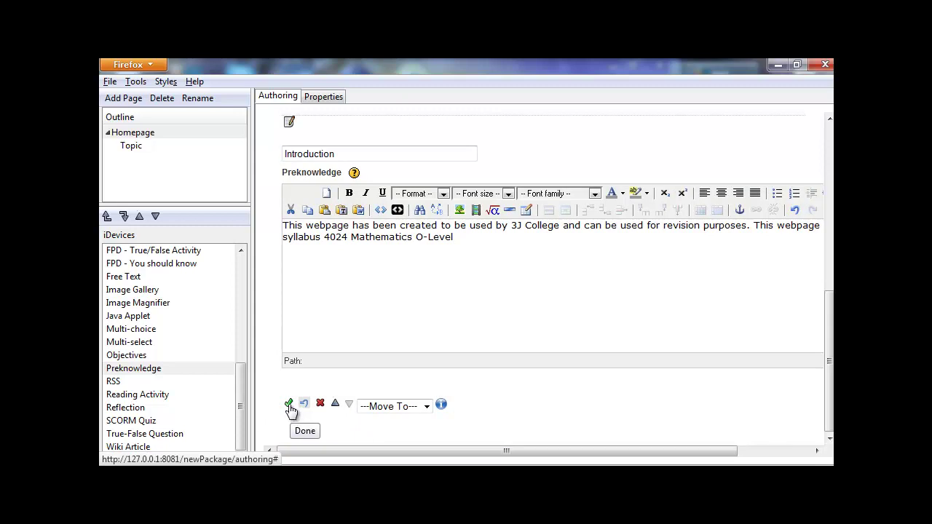
pyautogui.click(288, 405)
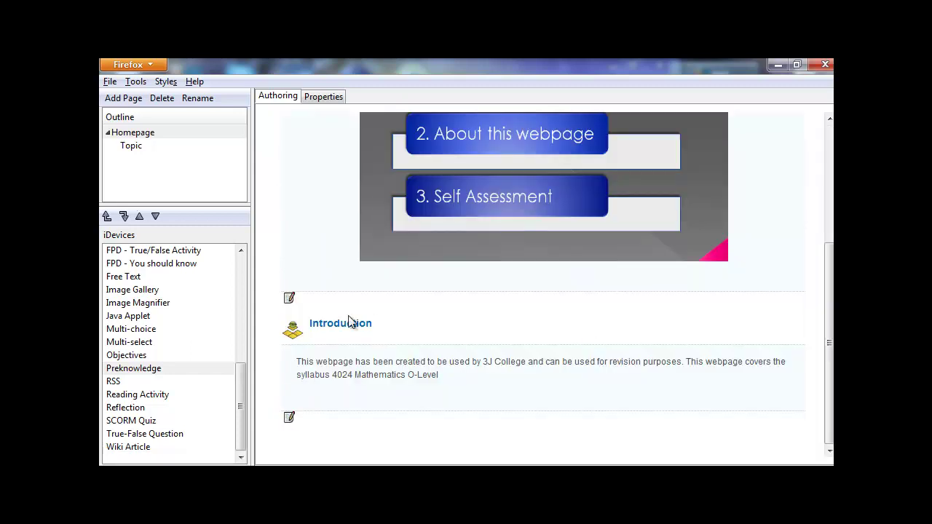
pyautogui.click(225, 371)
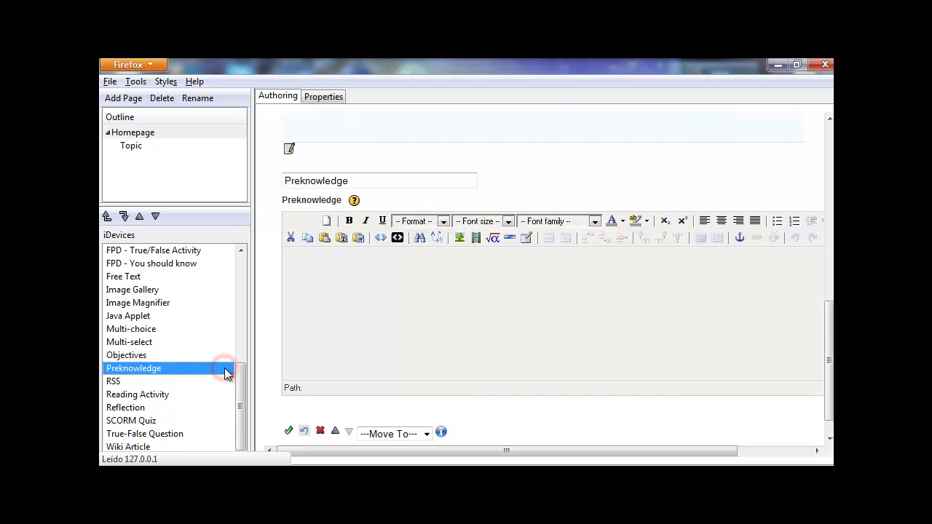
pyautogui.doubleClick(413, 154)
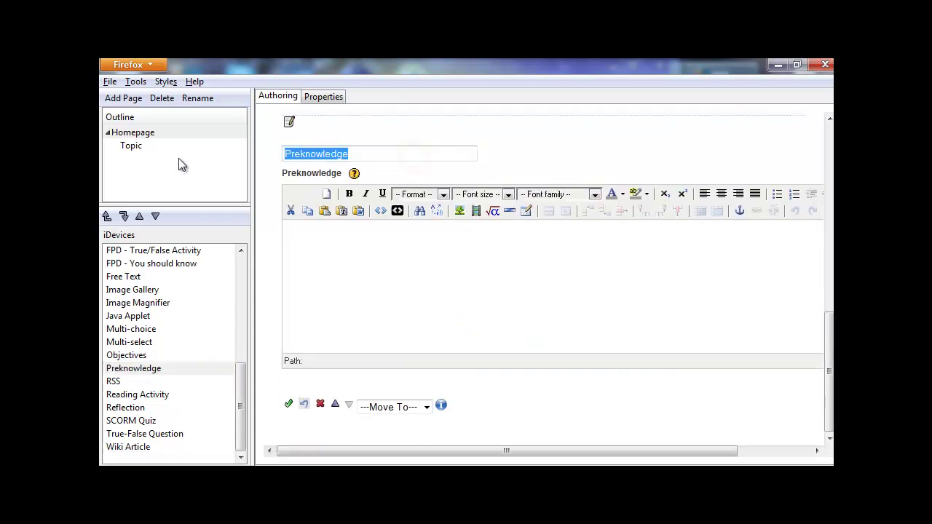
pyautogui.press('BackSpace')
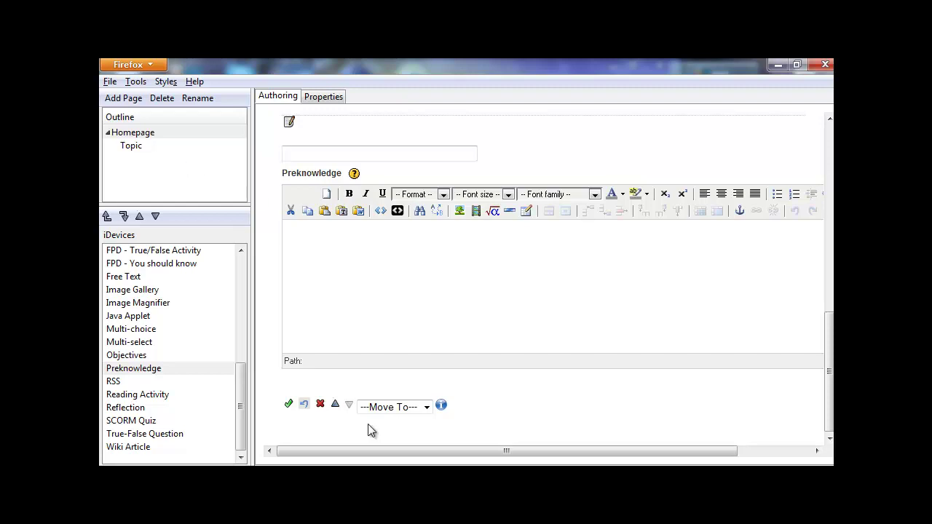
pyautogui.click(320, 404)
pyautogui.click(471, 250)
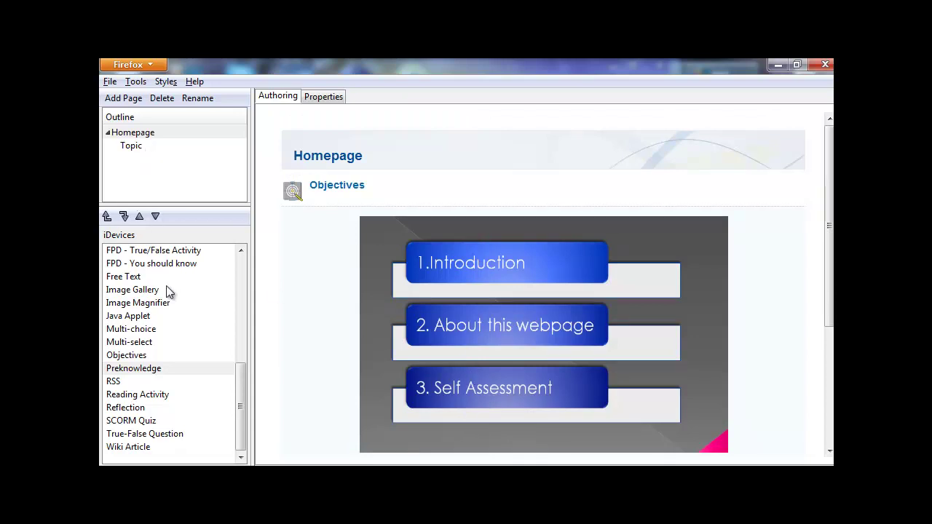
# - Add a second Preknowledge iDevice below the Introduction and title it "About this webpage"
pyautogui.click(135, 368)
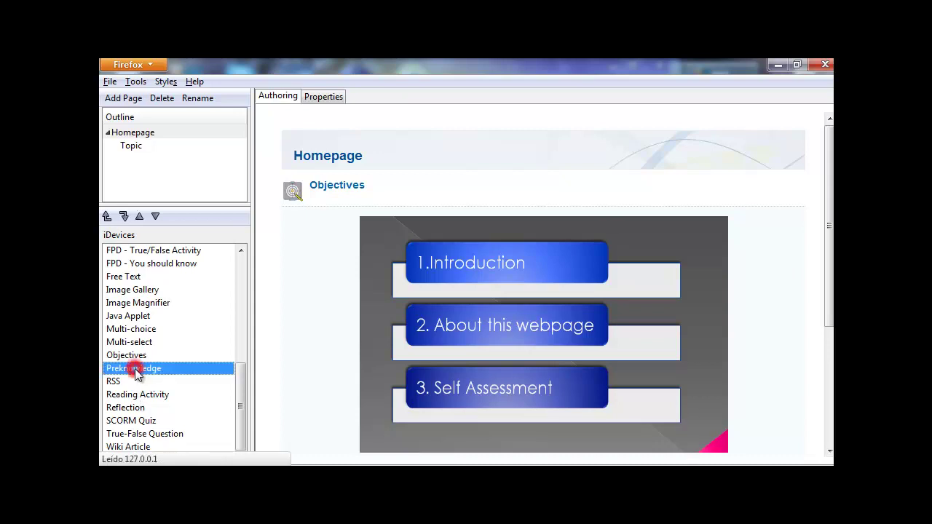
pyautogui.click(350, 154)
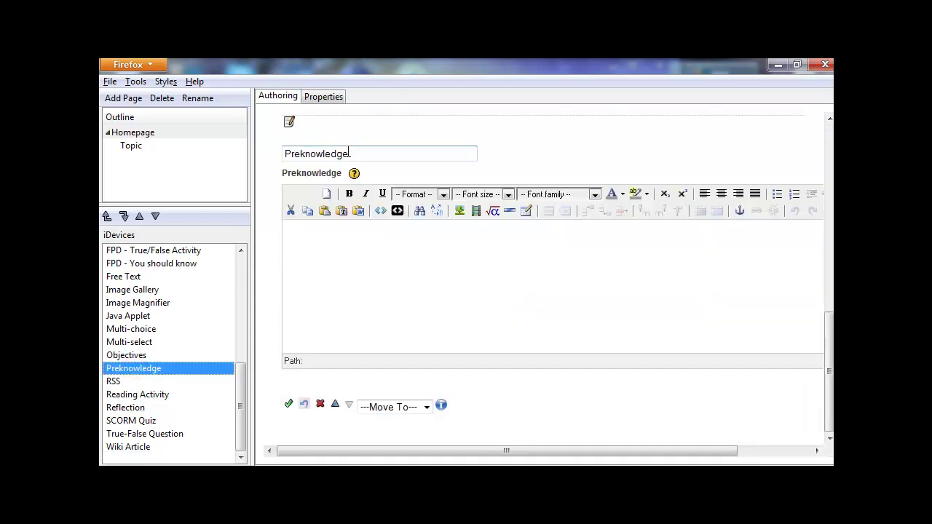
pyautogui.doubleClick(350, 153)
pyautogui.write('Ab')
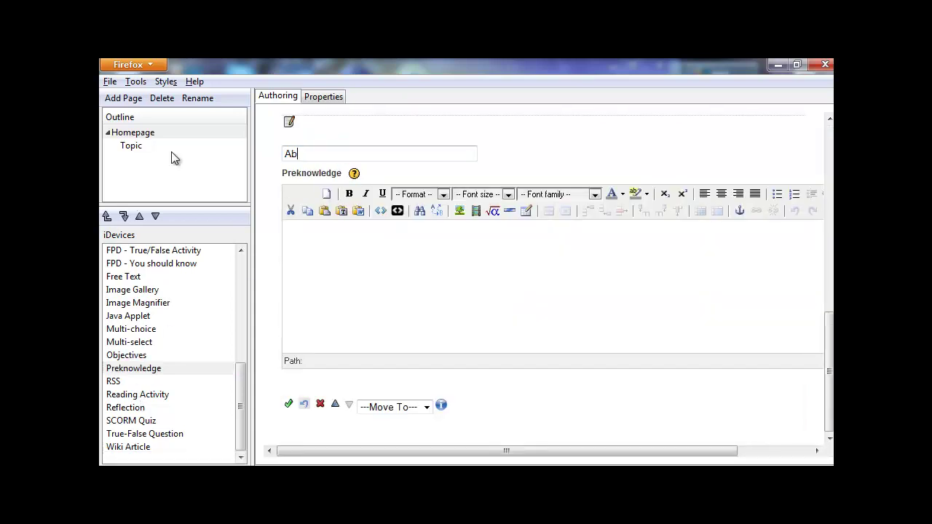
pyautogui.write('out this webpage')
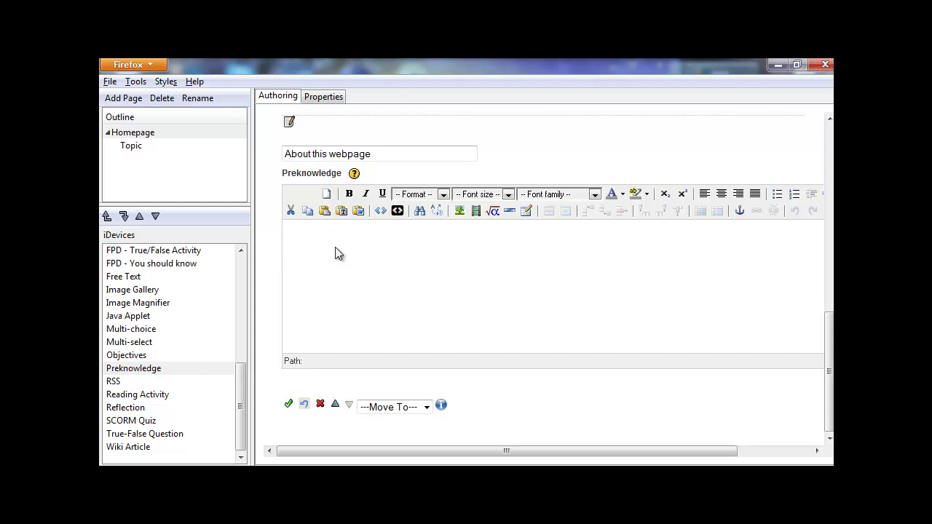
# - Enter the text "This webpage has been created by the "Teaching For Life" You-tube channel. For more information visit the link below" in About this webpage
pyautogui.write('This webpage has been')
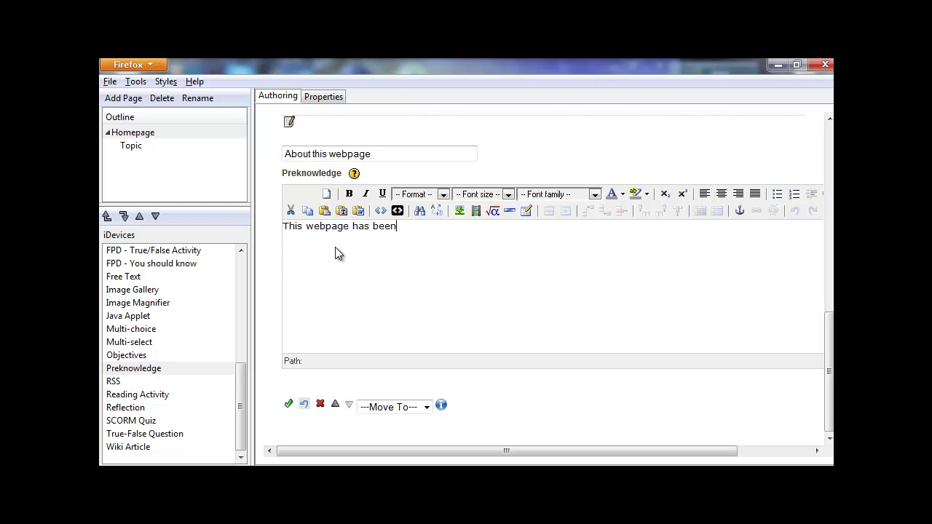
pyautogui.write(' created by the "Teaching for')
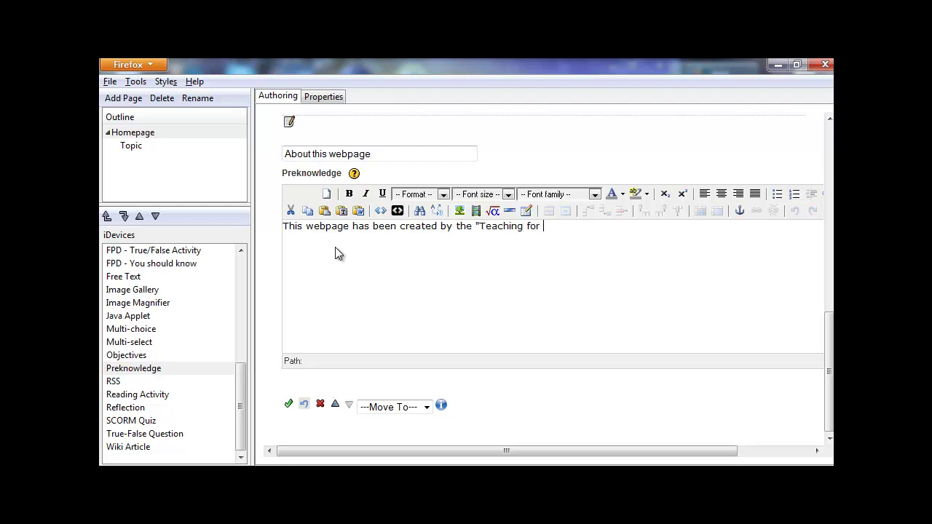
pyautogui.press('BackSpace')
pyautogui.press('BackSpace')
pyautogui.press('BackSpace')
pyautogui.write('For l')
pyautogui.press('BackSpace')
pyautogui.write('Life" You-tube ch')
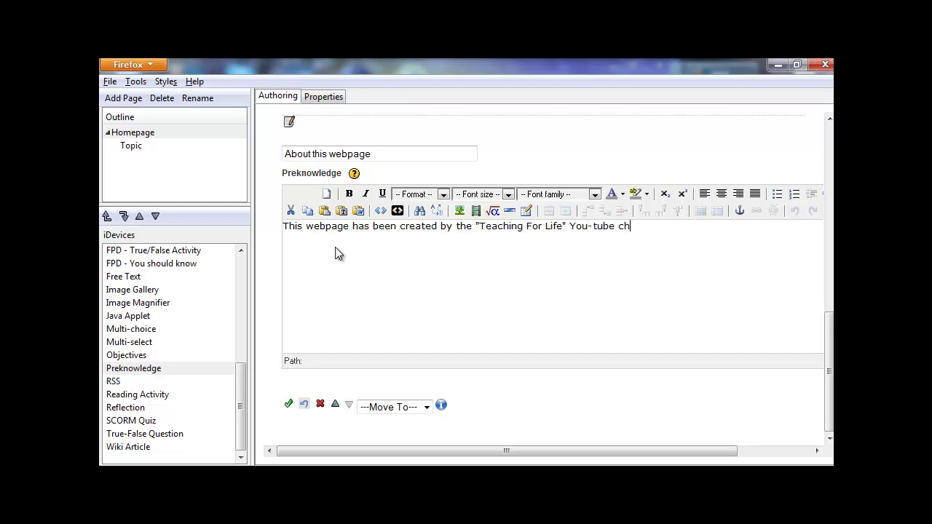
pyautogui.write('annel. For more information visit the link below')
pyautogui.press('Return')
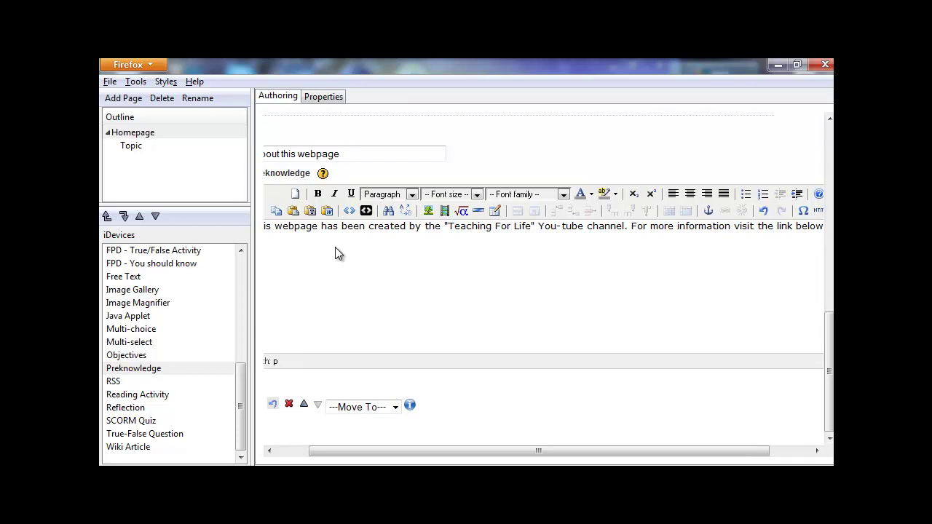
# - Delete the sentence "For more information visit the link below" and finish editing the About this webpage iDevice
pyautogui.moveTo(412, 453); pyautogui.dragTo(332, 458)
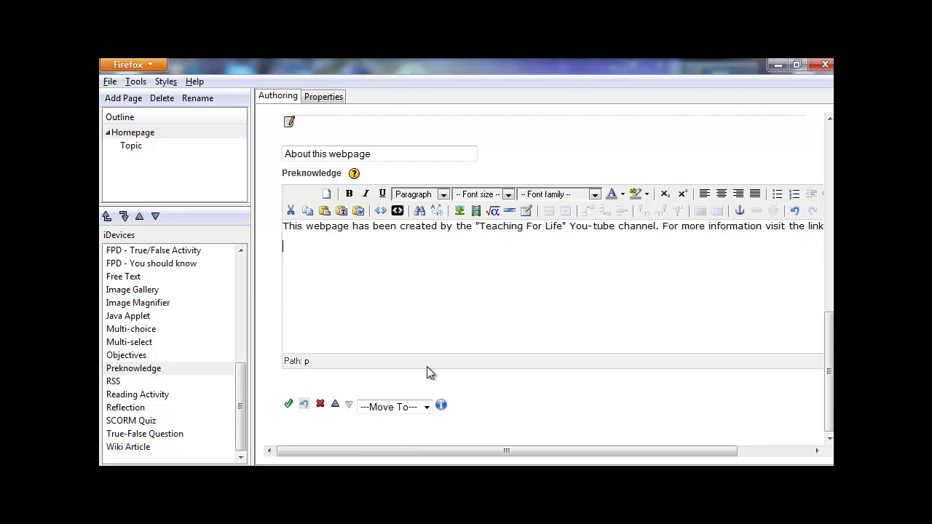
pyautogui.moveTo(421, 452); pyautogui.dragTo(624, 452)
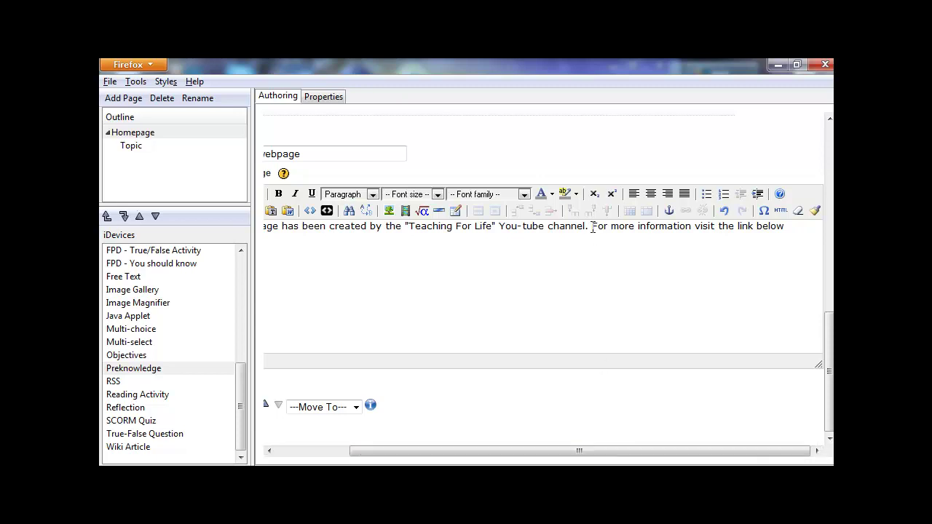
pyautogui.moveTo(591, 226); pyautogui.dragTo(784, 227)
pyautogui.press('Delete')
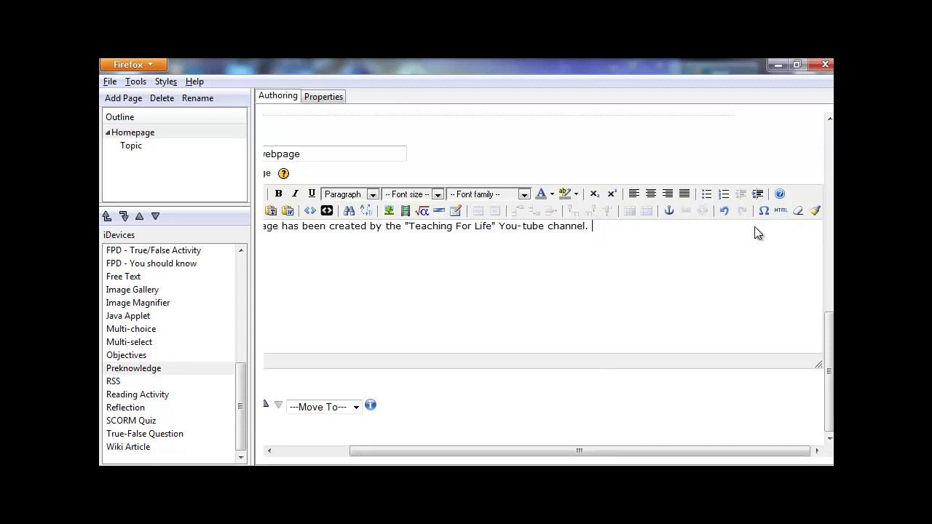
pyautogui.moveTo(460, 450); pyautogui.dragTo(387, 450)
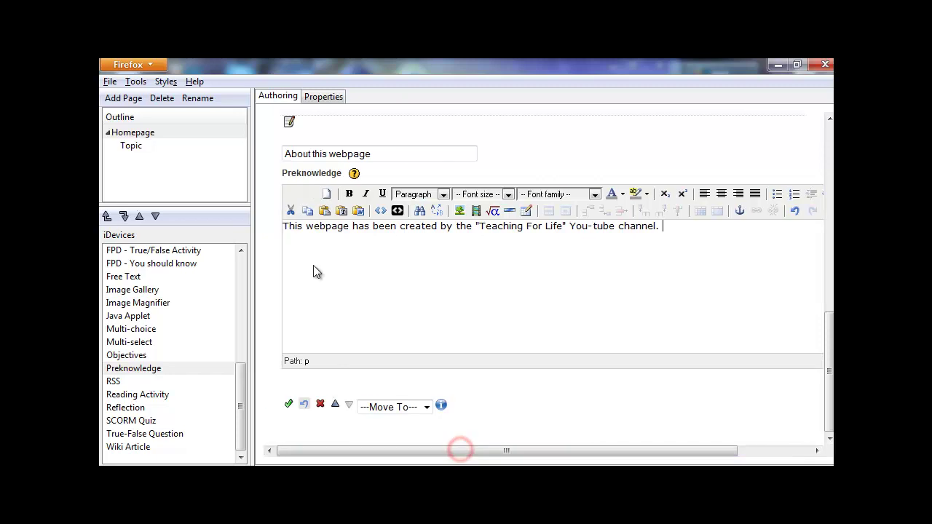
pyautogui.click(290, 404)
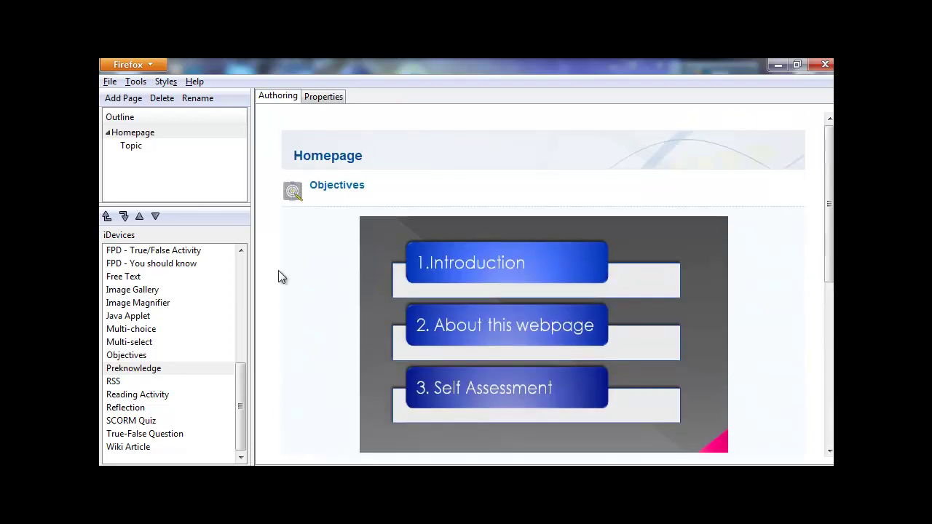
# - Delete the Topic page from the outline and confirm the deletion
pyautogui.click(182, 145)
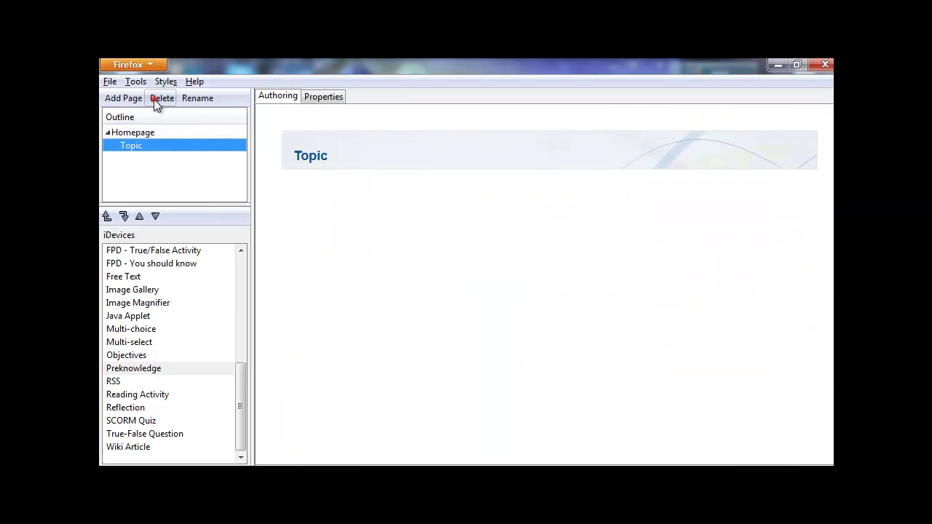
pyautogui.click(155, 98)
pyautogui.click(482, 248)
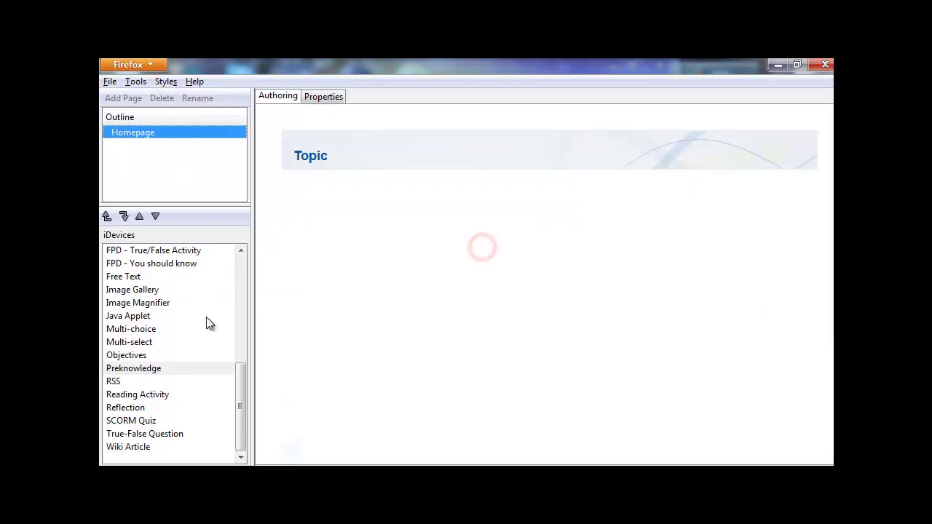
# - Export the project as a web site in a self-contained folder, with the WorkSpace folder on the Desktop as parent
pyautogui.click(110, 82)
pyautogui.moveTo(182, 230)
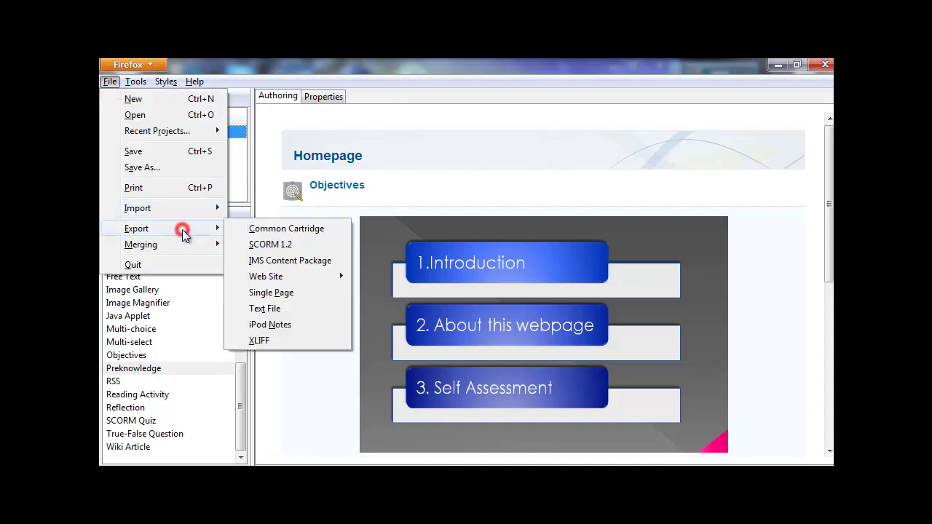
pyautogui.moveTo(291, 277)
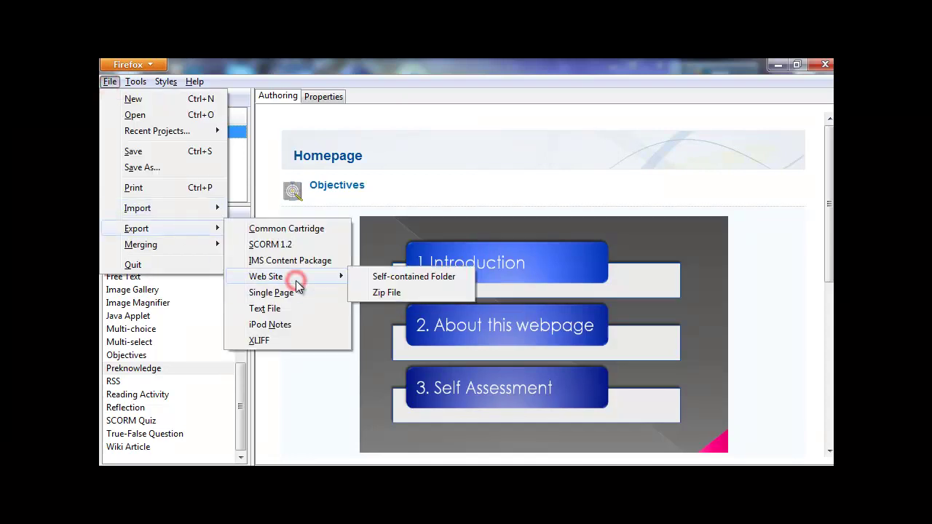
pyautogui.click(410, 279)
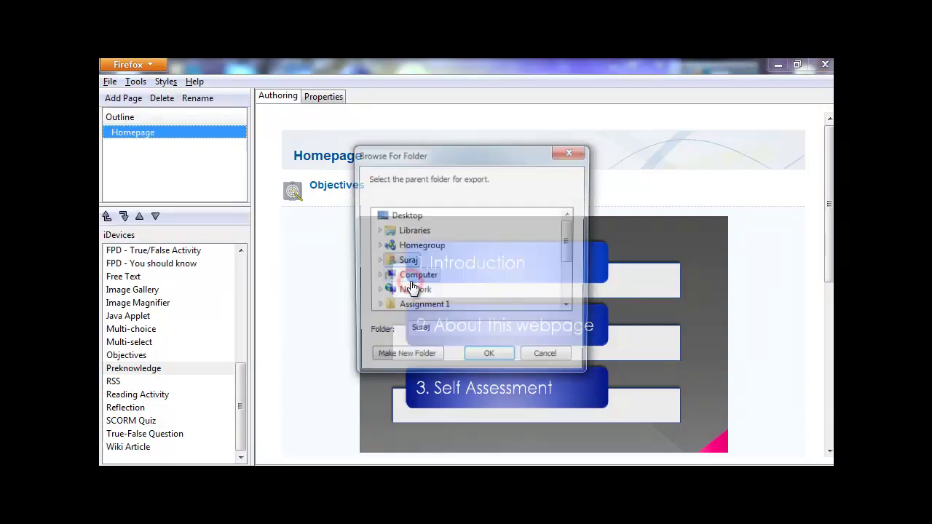
pyautogui.click(381, 216)
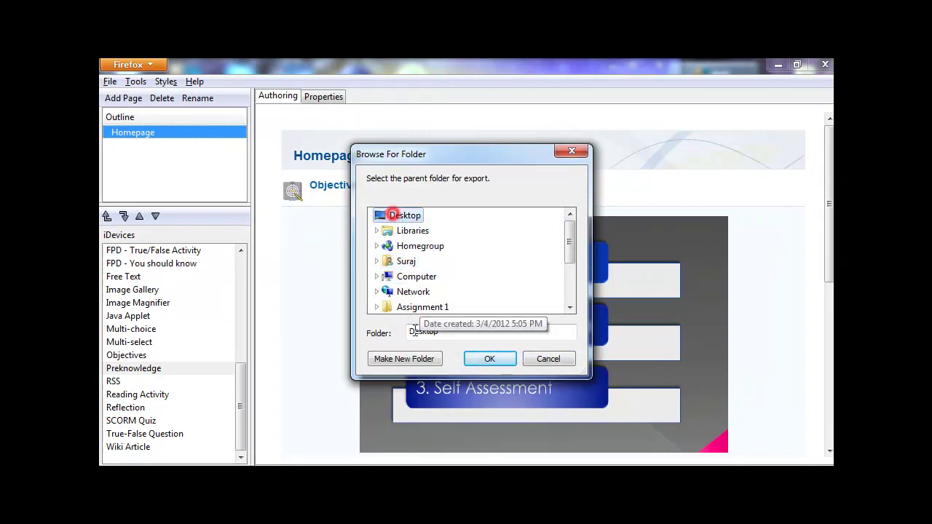
pyautogui.scroll(-2, 572, 257)
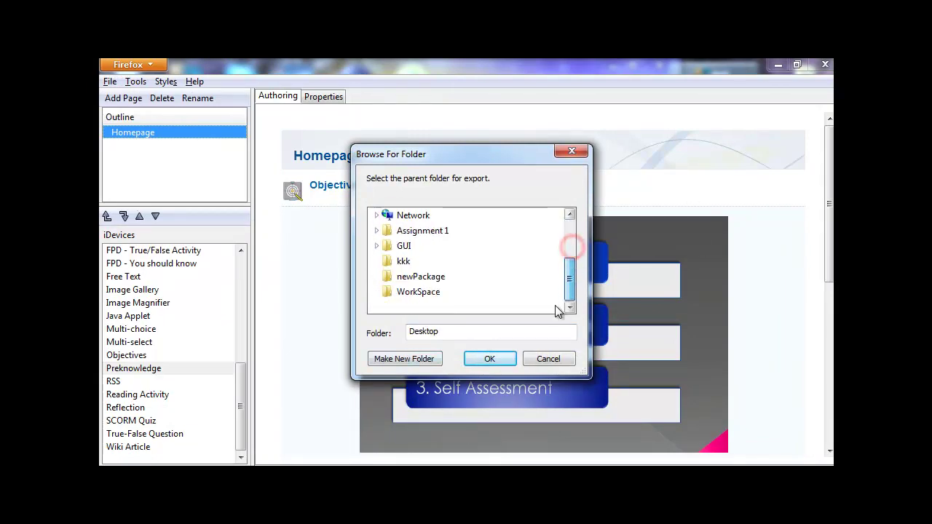
pyautogui.click(407, 290)
pyautogui.click(504, 359)
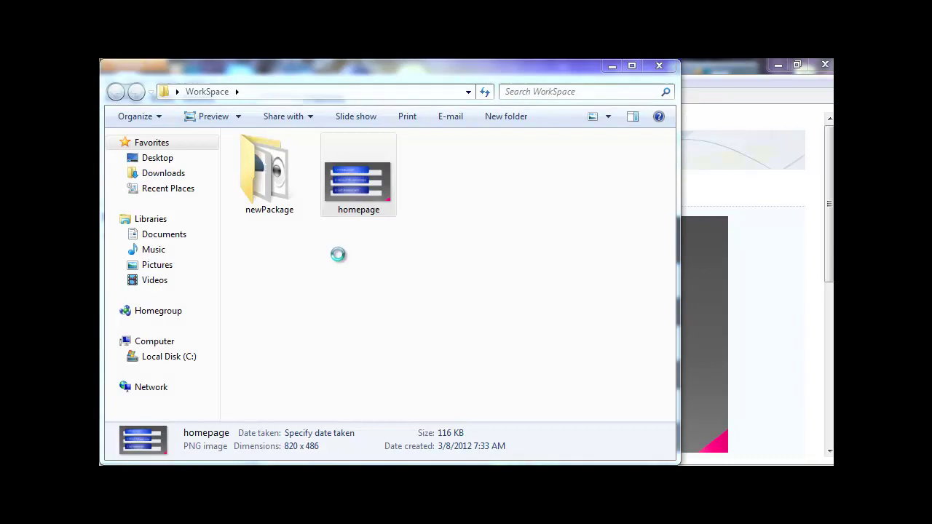
# - Open the index file from the exported newPackage folder in Firefox and look through the whole Homepage
pyautogui.doubleClick(288, 208)
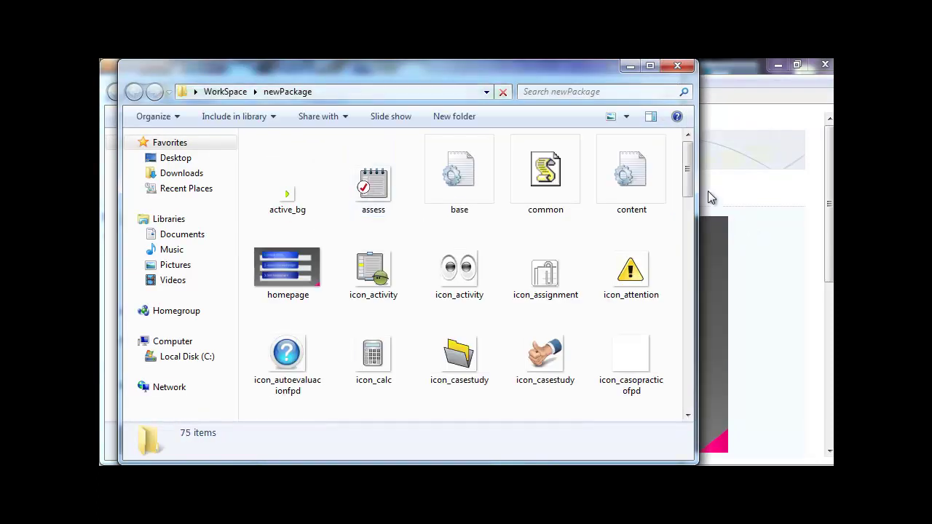
pyautogui.moveTo(685, 186)
pyautogui.mouseDown()
pyautogui.moveTo(677, 399)
pyautogui.moveTo(683, 357)
pyautogui.mouseUp()
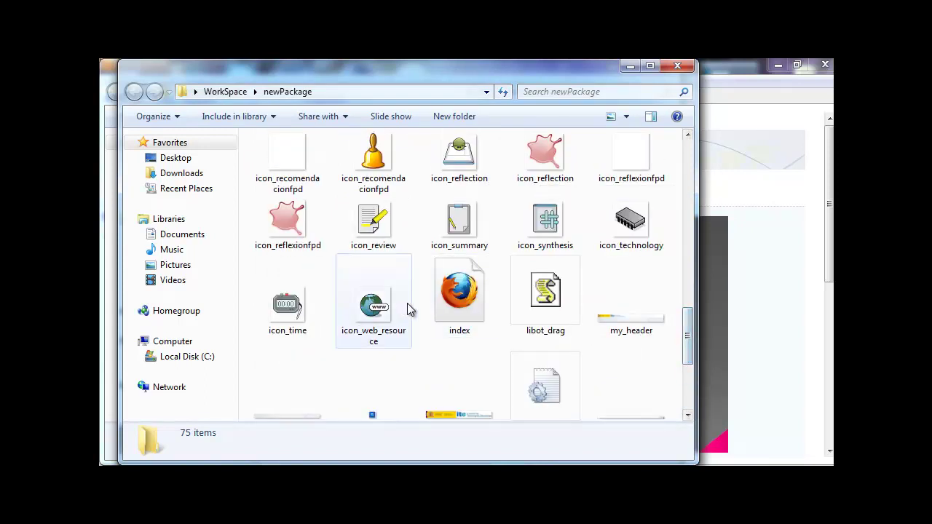
pyautogui.doubleClick(471, 306)
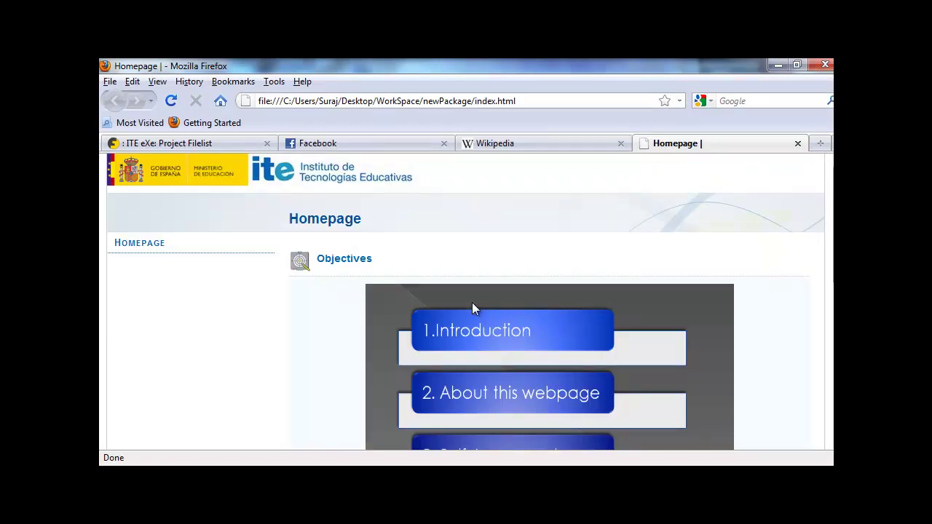
pyautogui.scroll(-10, 490, 204)
pyautogui.scroll(10, 490, 204)
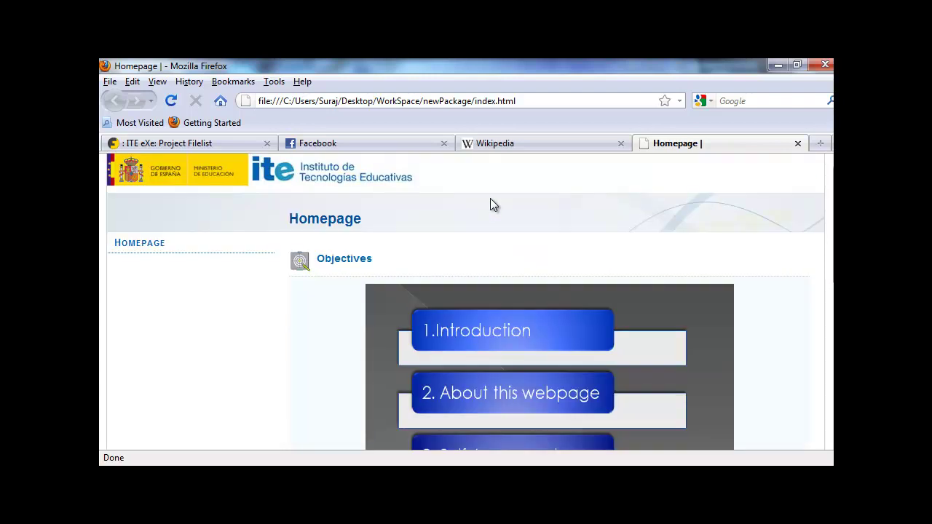